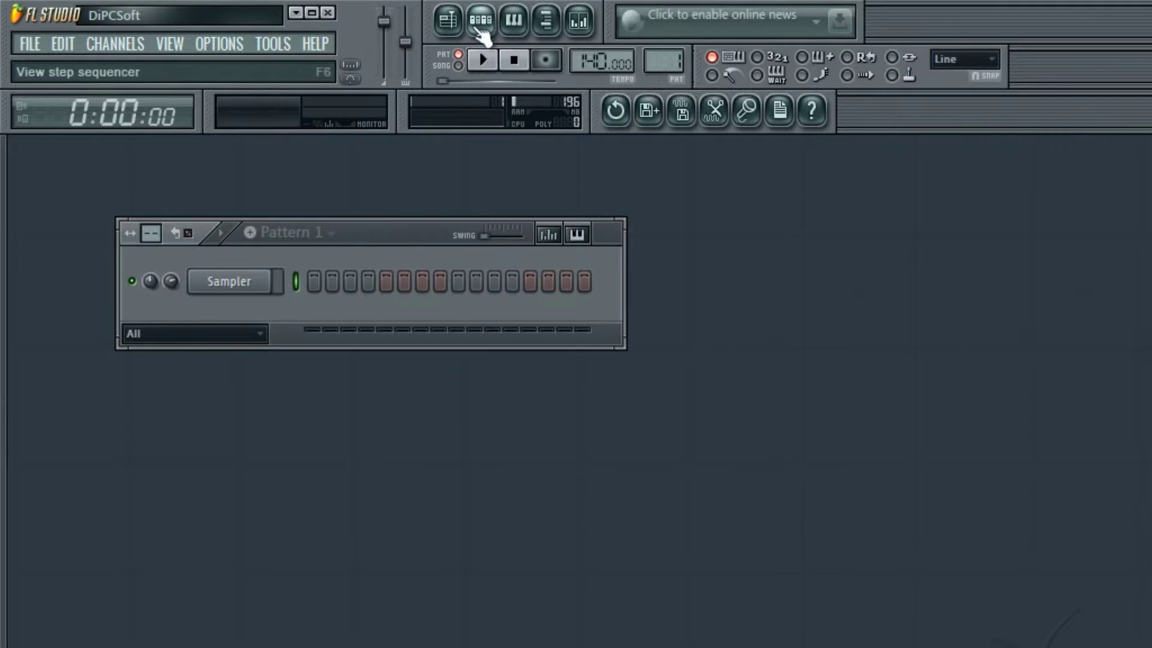
{"action": "left_click", "coordinate": [480, 20]}
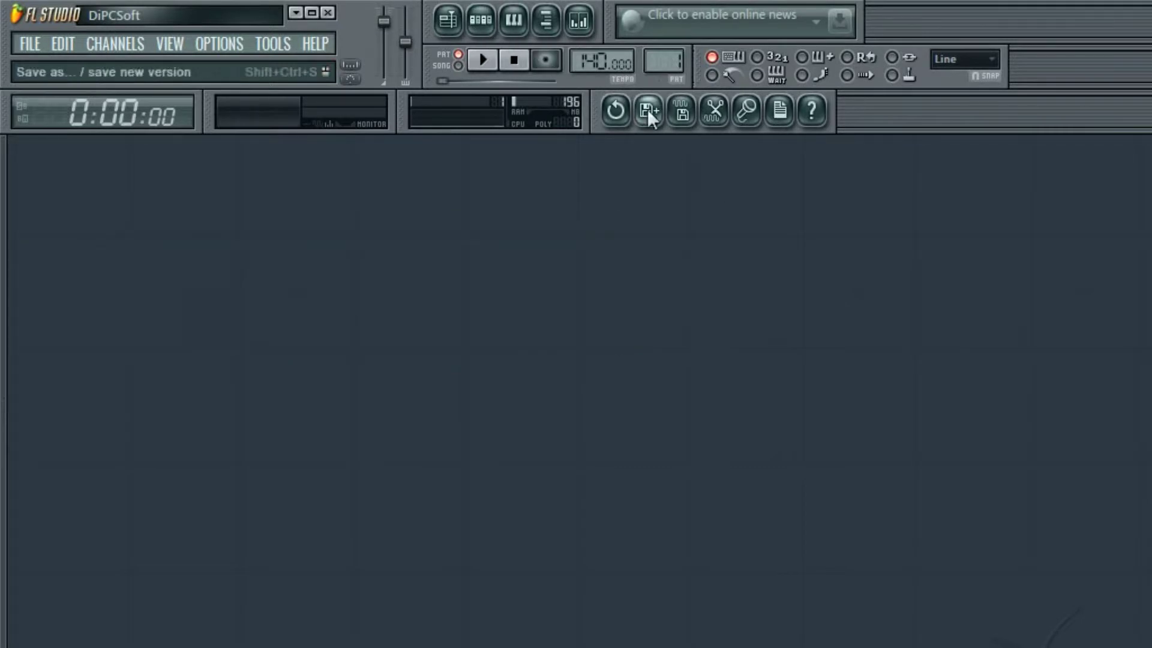
{"action": "key", "text": "F5"}
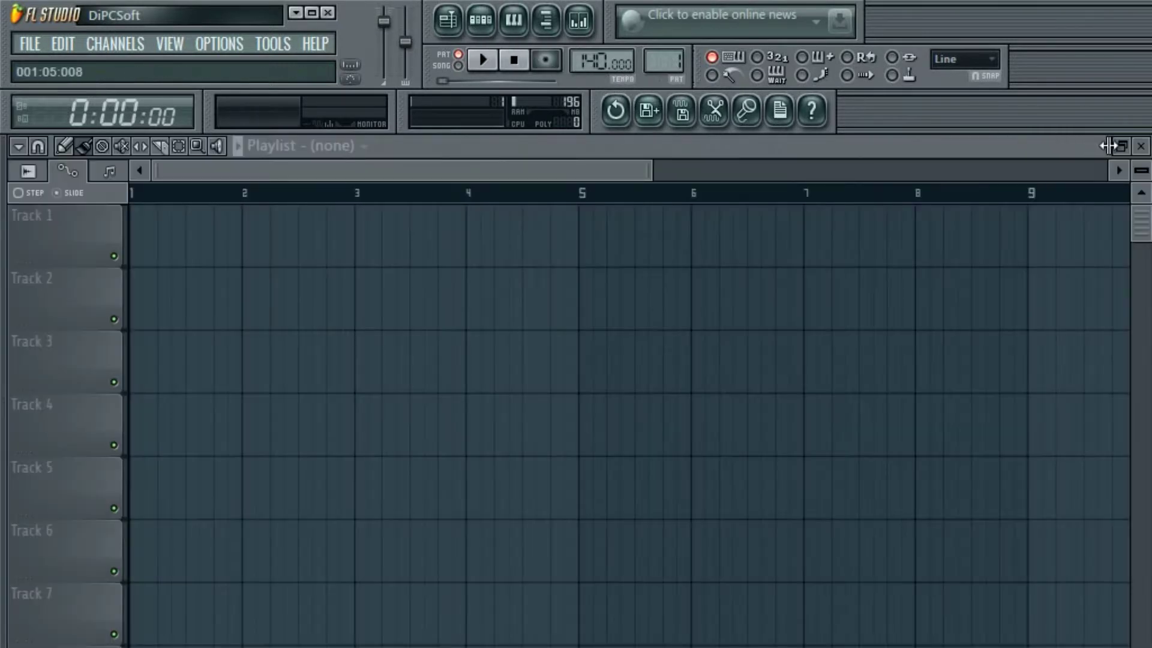
{"action": "left_click", "coordinate": [1142, 150]}
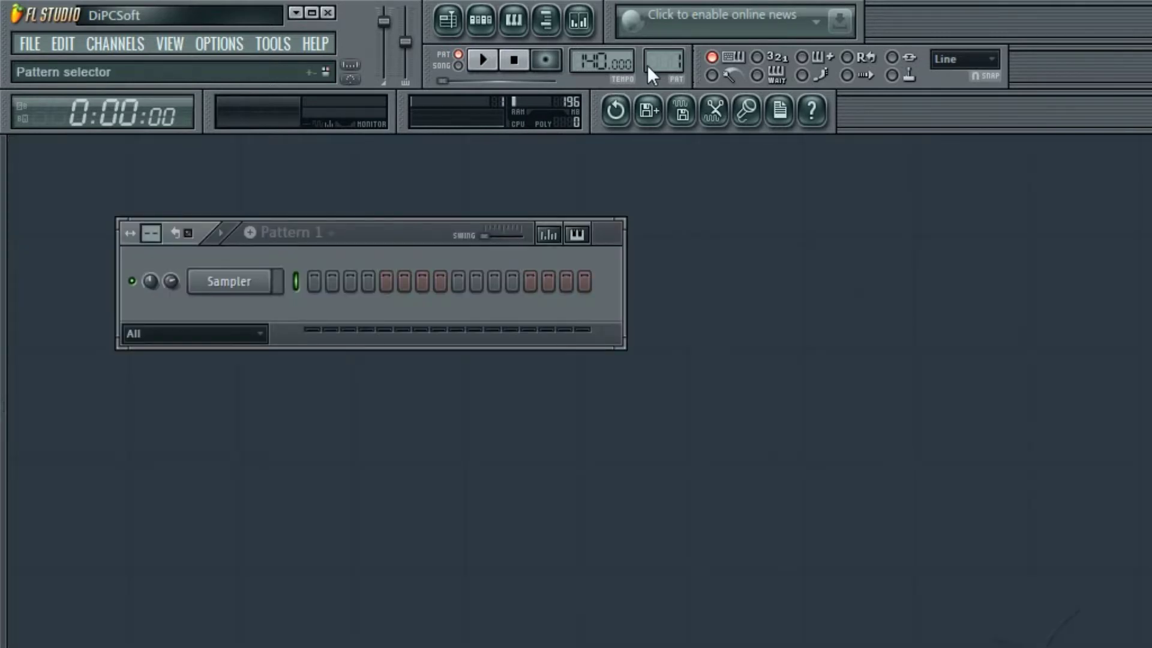
{"action": "left_click", "coordinate": [481, 29]}
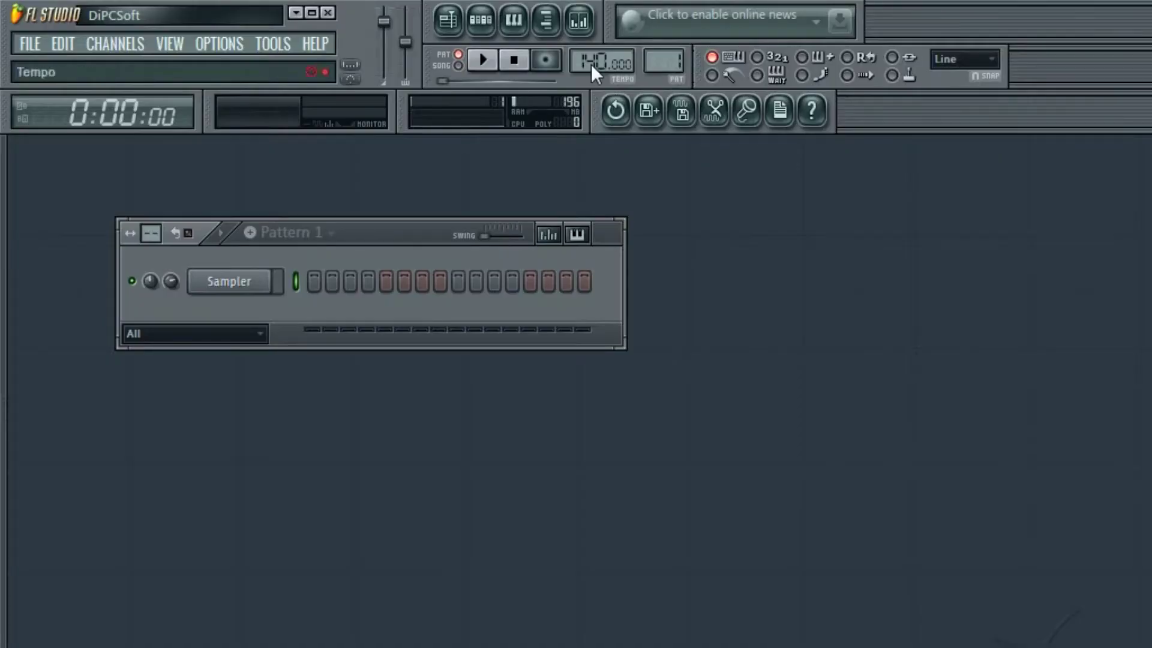
{"action": "left_click", "coordinate": [479, 21]}
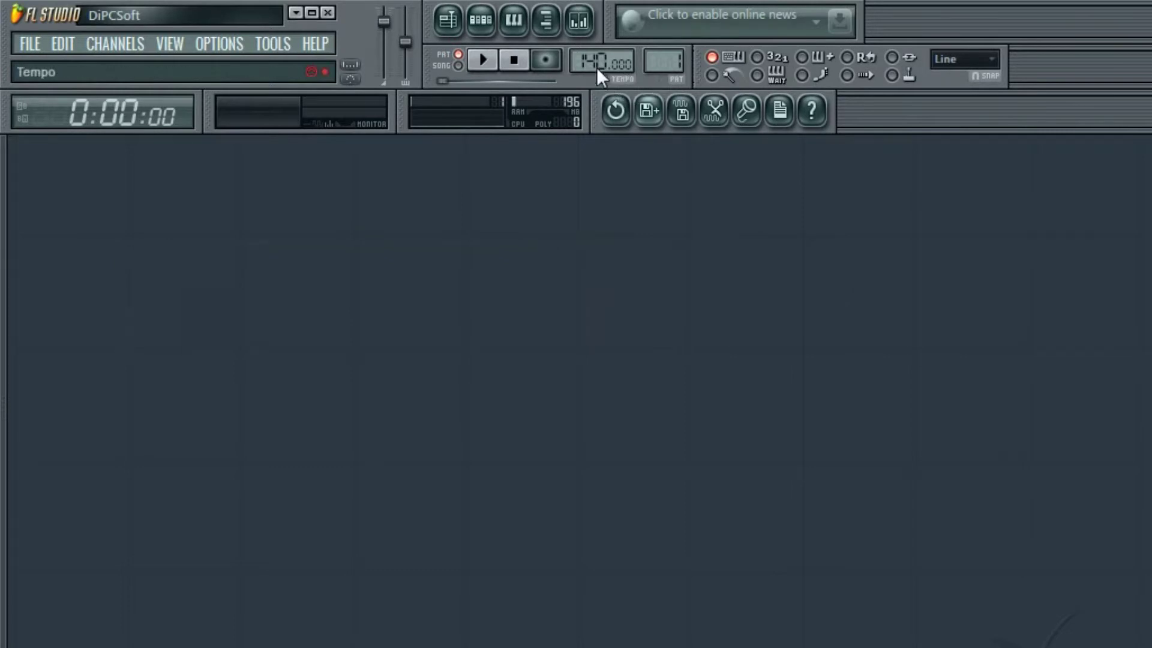
{"action": "key", "text": "F5"}
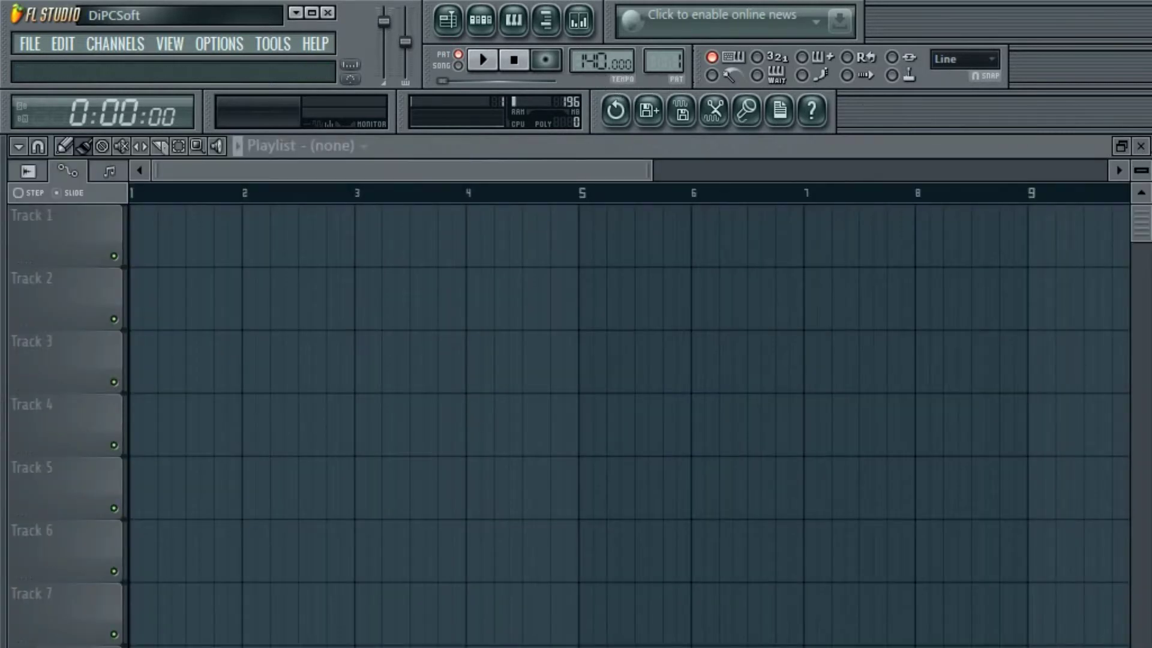
{"action": "left_click", "coordinate": [1145, 150]}
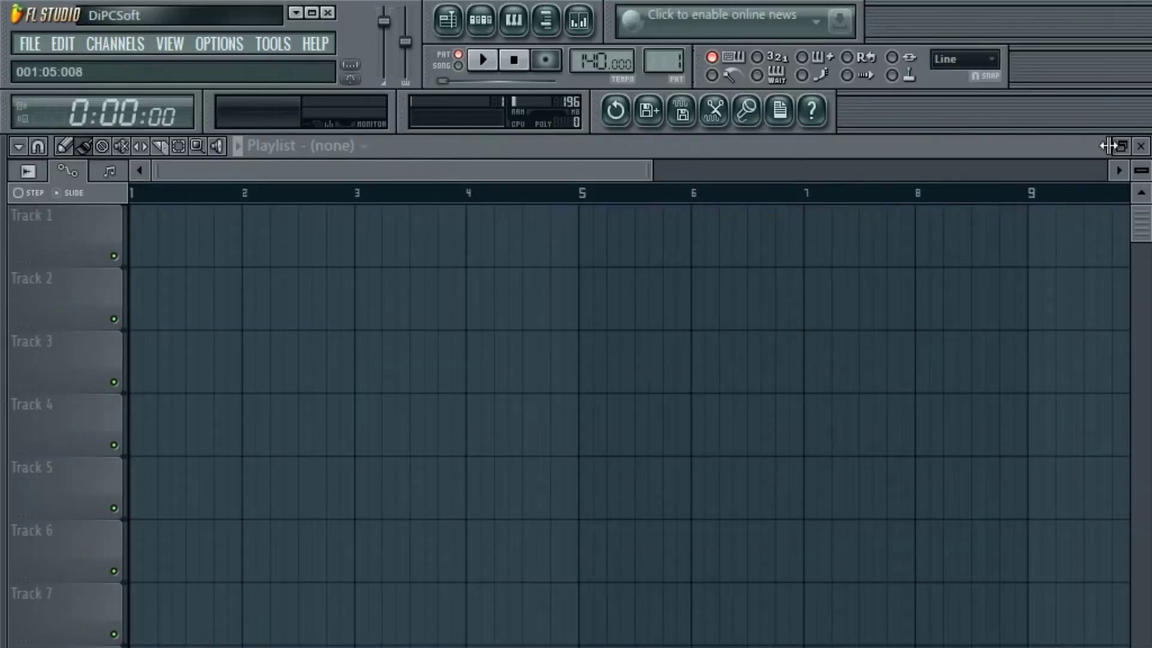
{"action": "left_click", "coordinate": [1145, 149]}
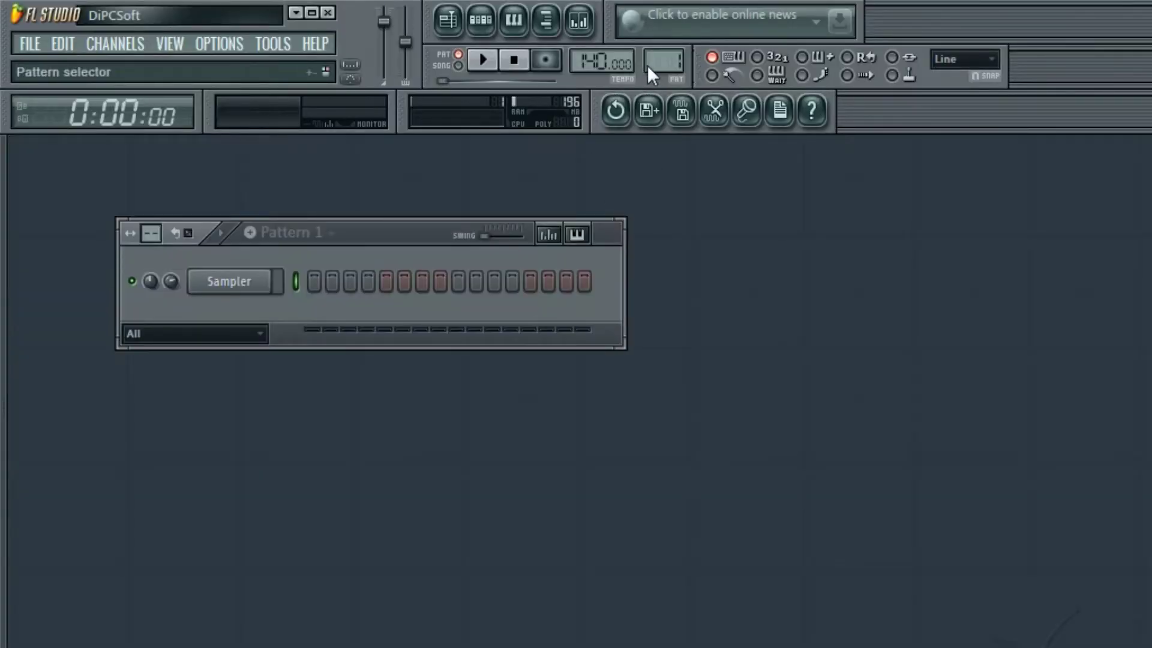
{"action": "left_click", "coordinate": [480, 27]}
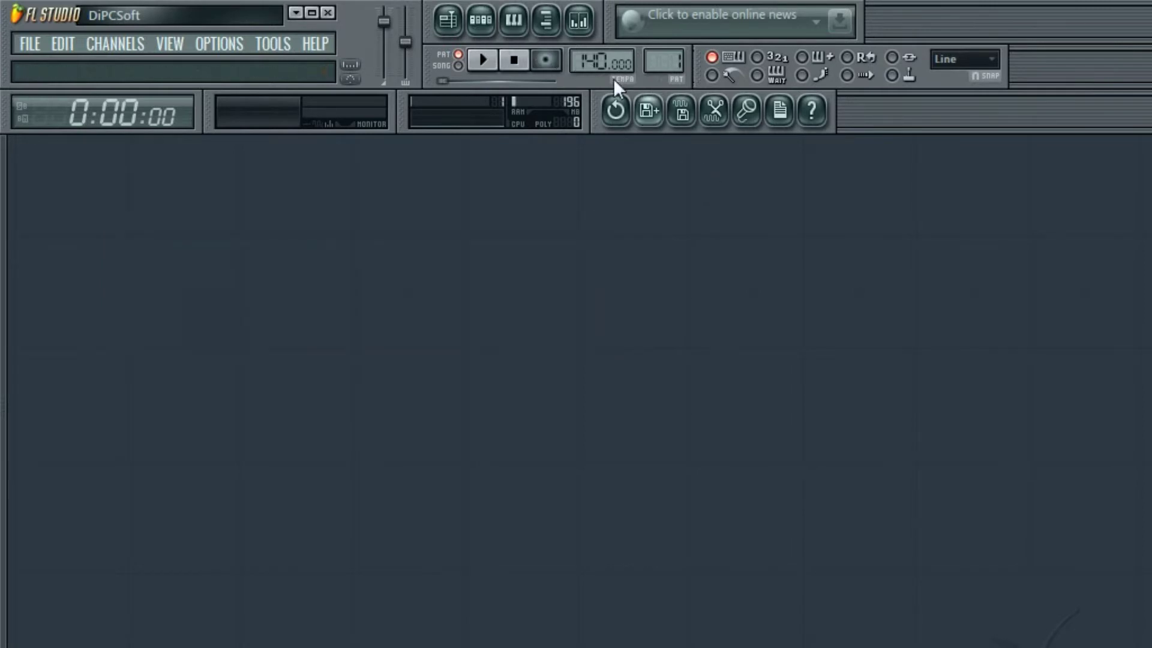
{"action": "key", "text": "F5"}
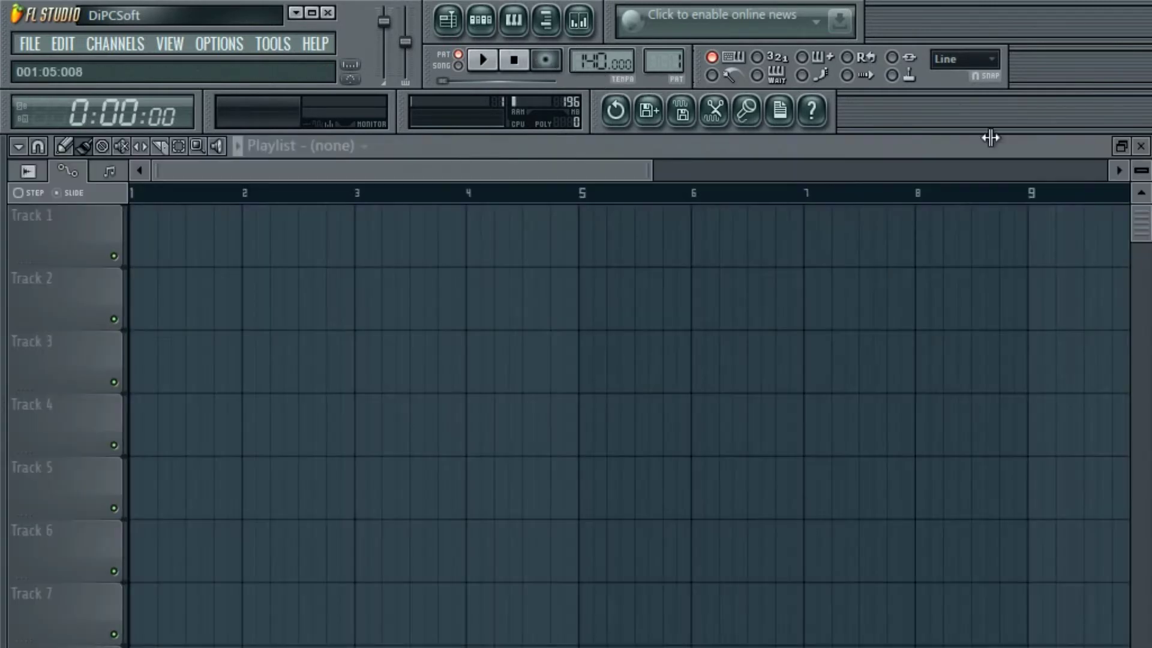
{"action": "left_click", "coordinate": [1142, 148]}
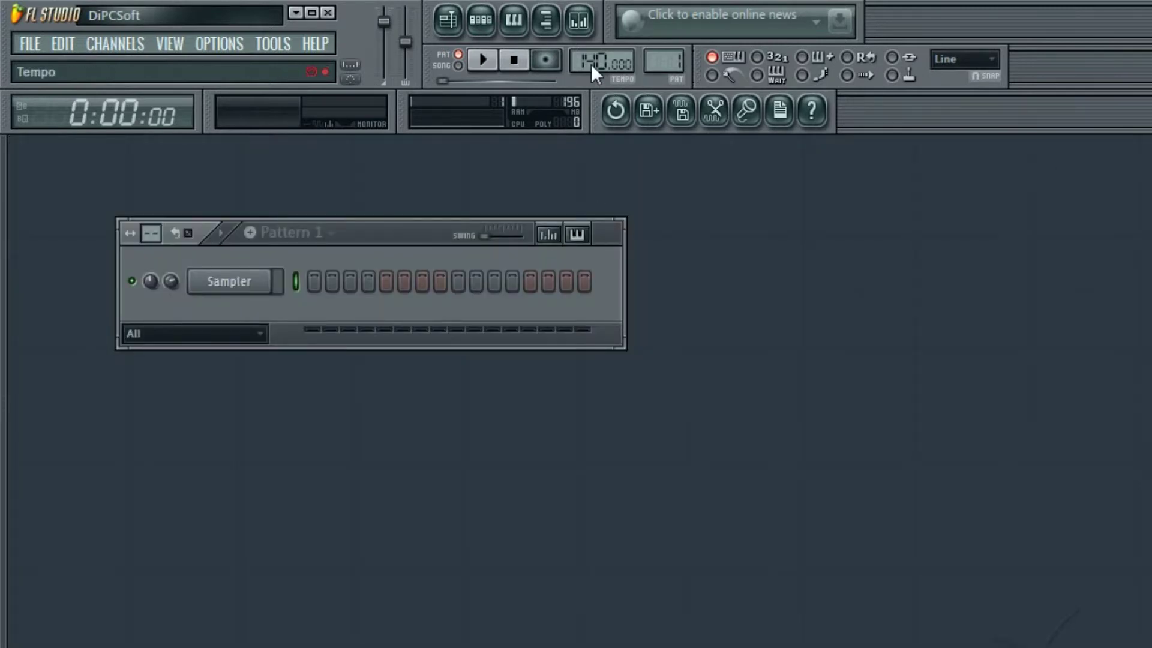
Hide the step sequencer and set the project tempo to 120 BPM.
{"action": "left_click", "coordinate": [481, 24]}
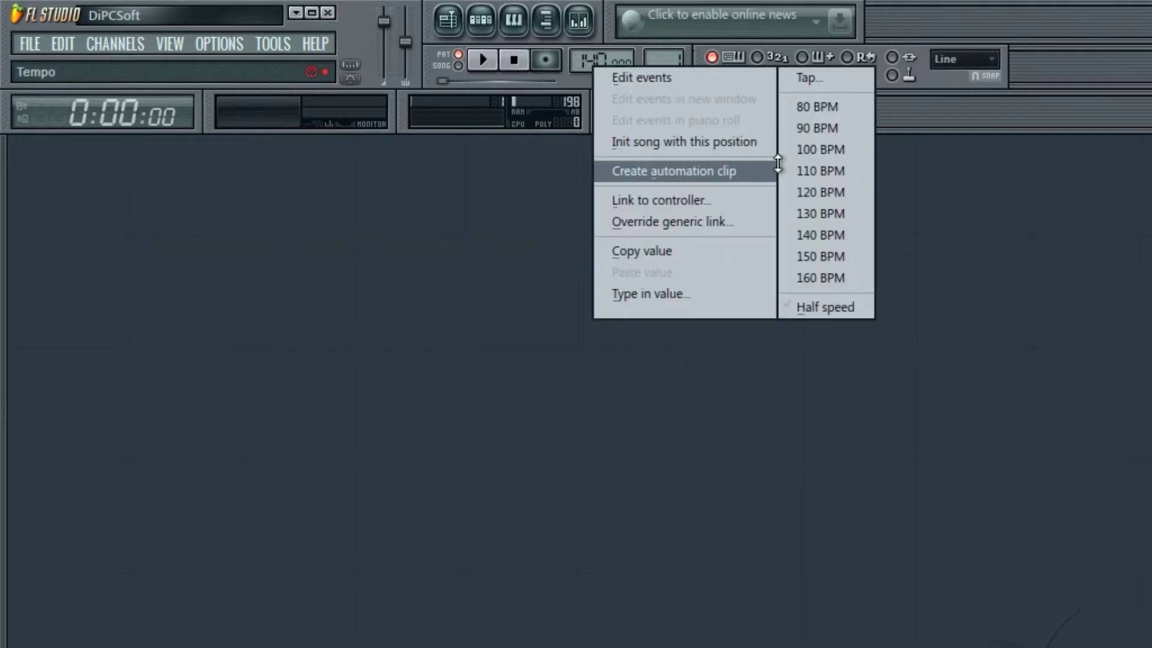
{"action": "left_click", "coordinate": [814, 191]}
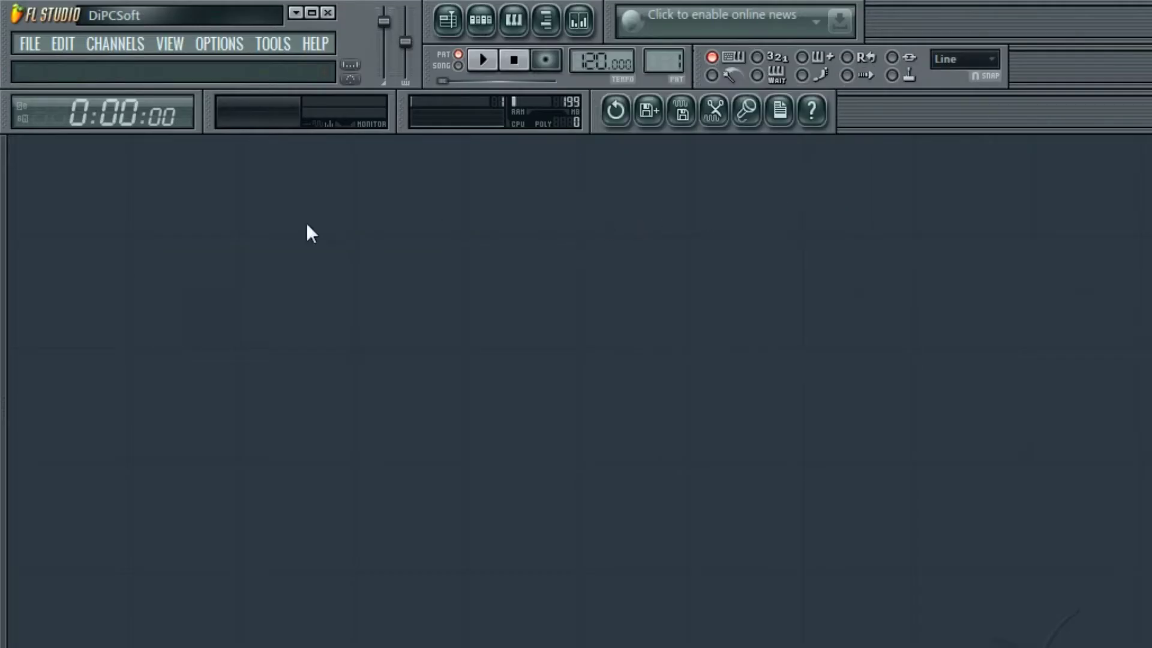
Place the Grv Kick 30, 909 OH, CB_Clap and HIP_Snare_9 samples at bar 1 on playlist tracks 1 to 4.
{"action": "key", "text": "alt+F8"}
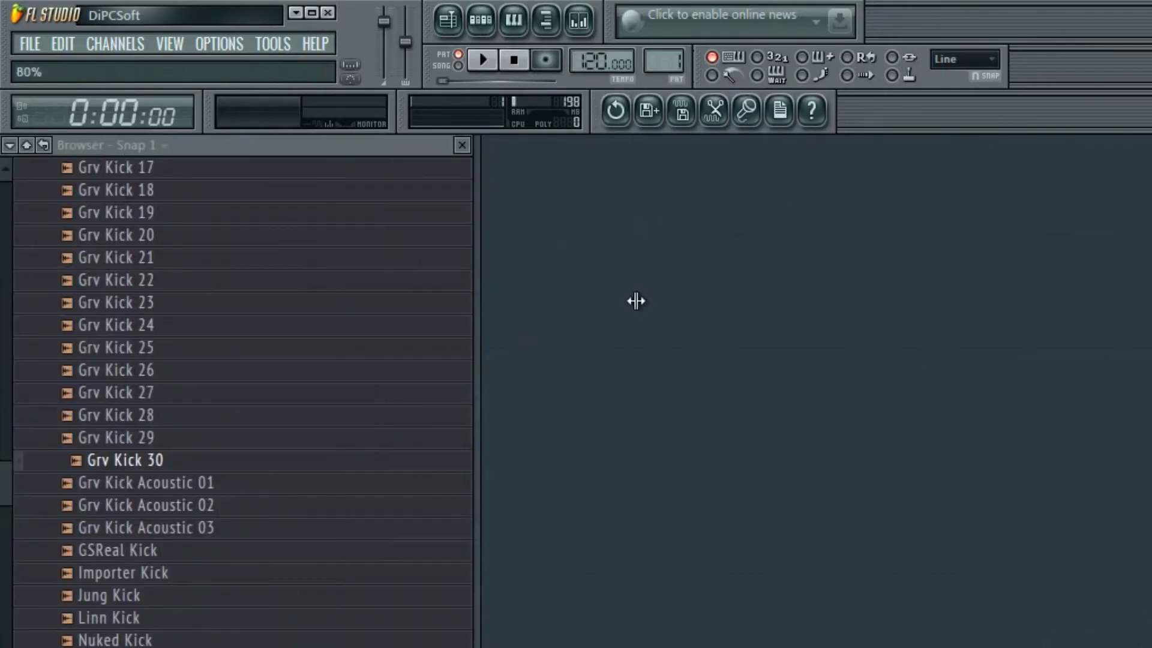
{"action": "left_click", "coordinate": [449, 21]}
{"action": "left_click_drag", "start_coordinate": [185, 462], "coordinate": [531, 213]}
{"action": "scroll", "coordinate": [1, 373], "scroll_direction": "up", "scroll_amount": 10}
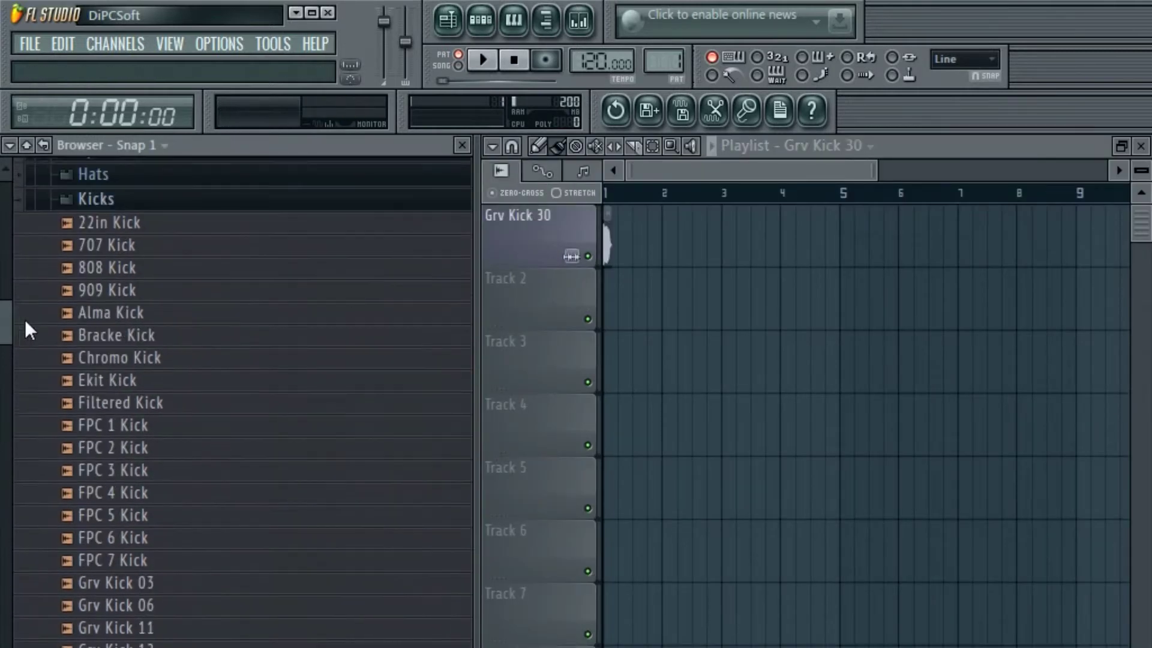
{"action": "left_click", "coordinate": [96, 316]}
{"action": "left_click", "coordinate": [109, 293]}
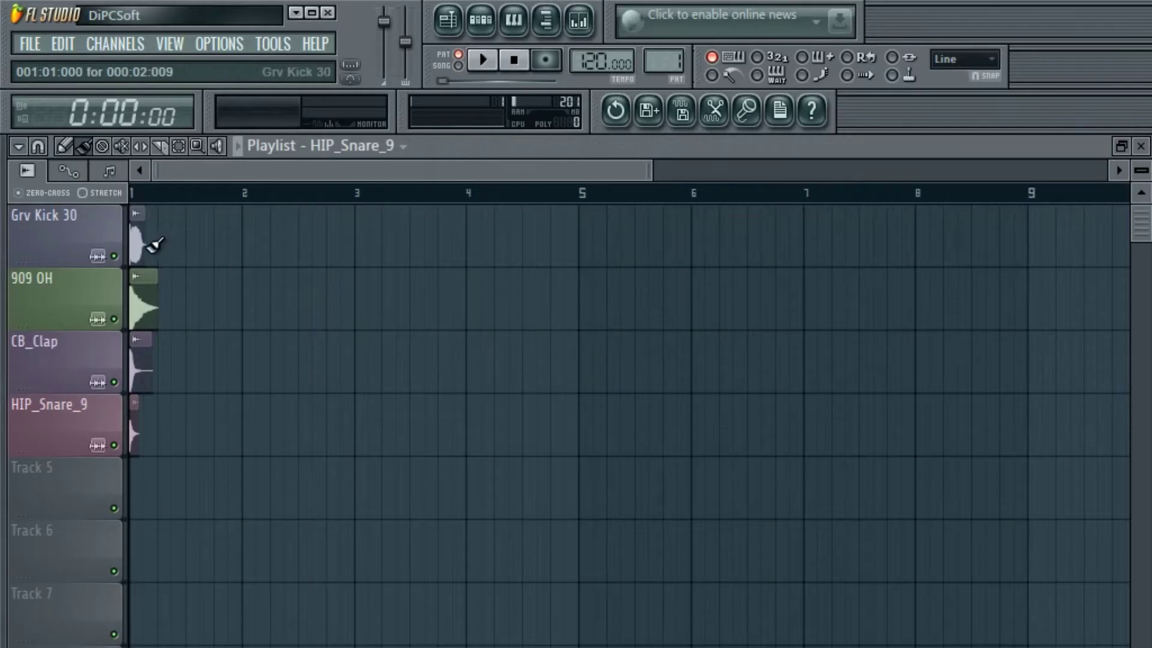
Lay out a drum pattern with kicks on every beat, offbeat 909 OH hits, claps every second beat and irregular snares in bars 1–2.
{"action": "mouse_move", "coordinate": [149, 244]}
{"action": "left_mouse_down"}
{"action": "mouse_move", "coordinate": [321, 275]}
{"action": "mouse_move", "coordinate": [1008, 318]}
{"action": "left_mouse_up"}
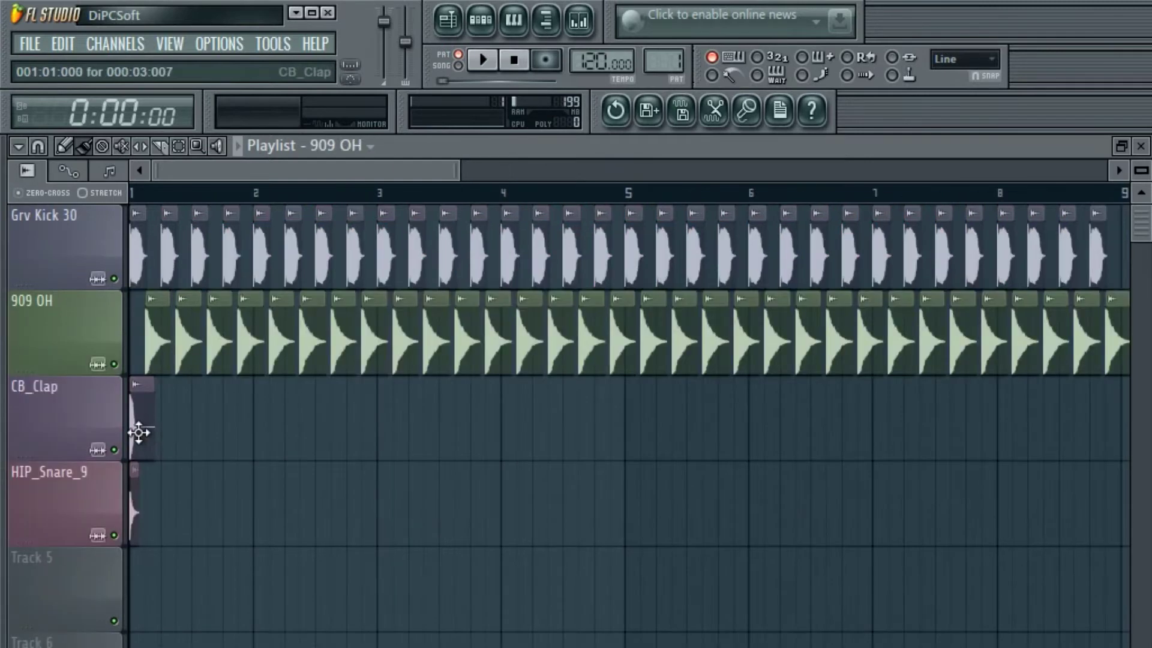
{"action": "left_click", "coordinate": [146, 429]}
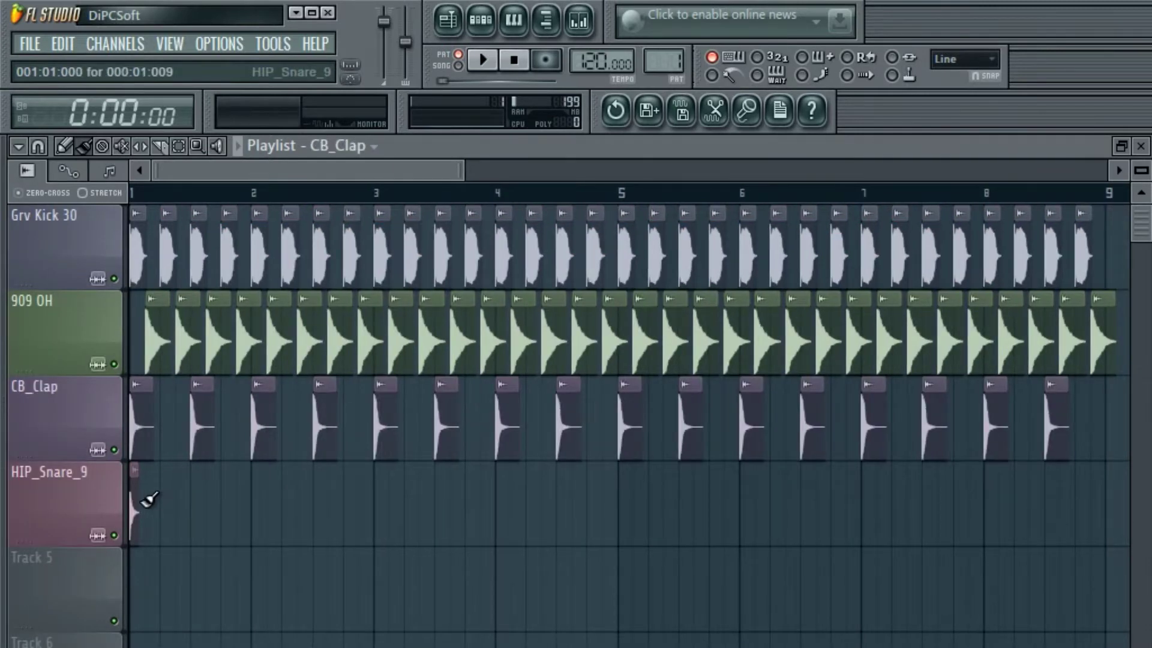
{"action": "left_click_drag", "start_coordinate": [149, 500], "coordinate": [706, 560]}
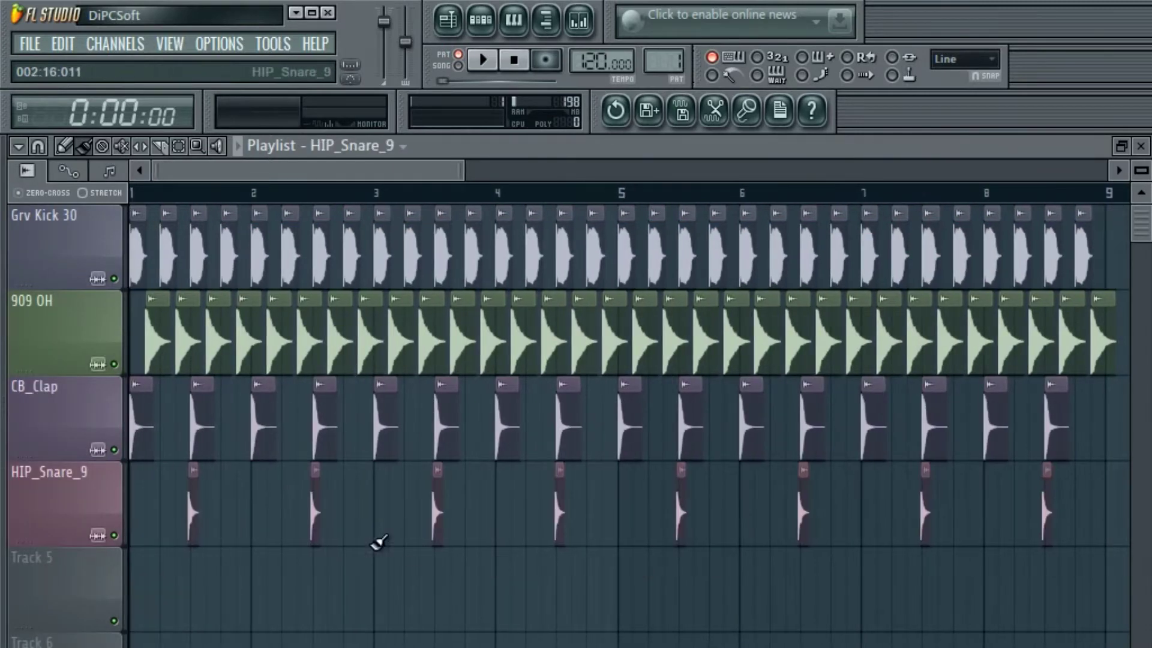
{"action": "left_click", "coordinate": [110, 417]}
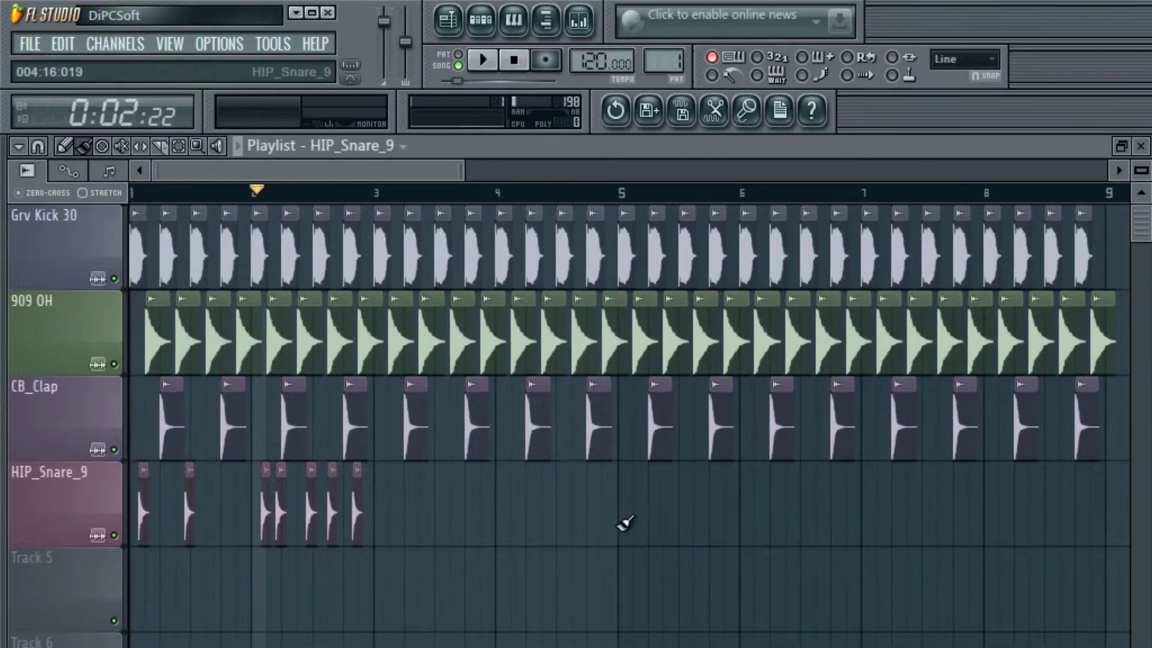
Delete the drum clips after bar 2 and duplicate the first two bars into bars 3–4.
{"action": "left_click_drag", "start_coordinate": [373, 192], "coordinate": [130, 192]}
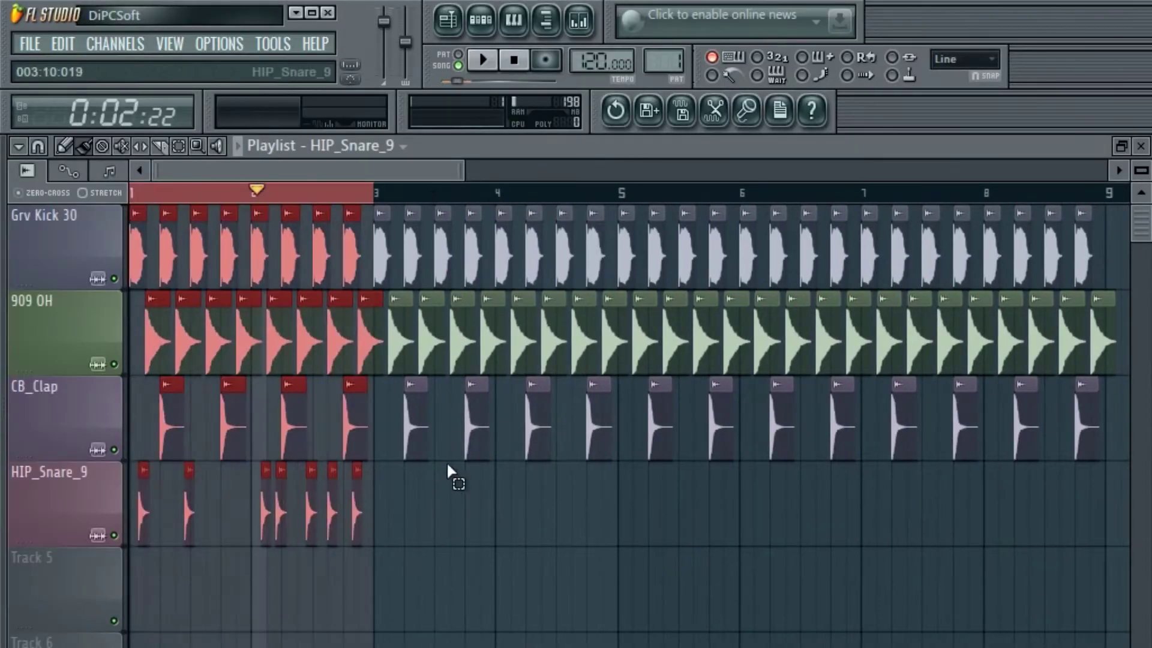
{"action": "mouse_move", "coordinate": [384, 252]}
{"action": "left_mouse_down"}
{"action": "mouse_move", "coordinate": [1113, 332]}
{"action": "mouse_move", "coordinate": [442, 360]}
{"action": "mouse_move", "coordinate": [1118, 450]}
{"action": "left_mouse_up"}
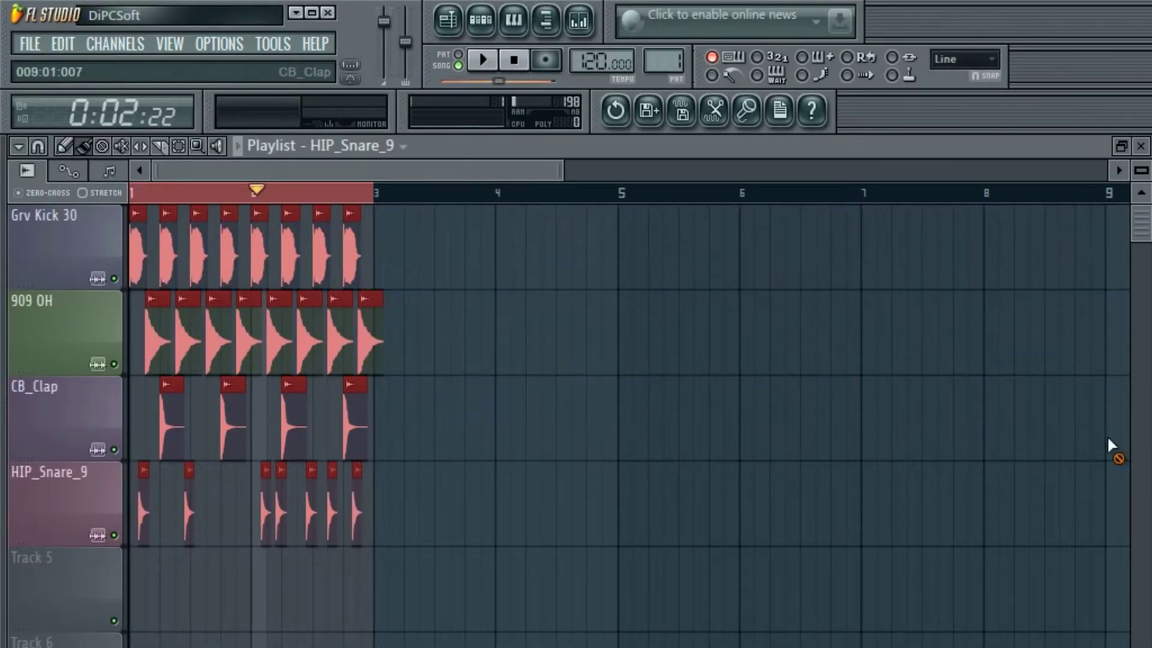
{"action": "key", "text": "ctrl+b"}
Normalize the Grv Kick 30 sample in its channel settings and stop the playback.
{"action": "double_click", "coordinate": [552, 257]}
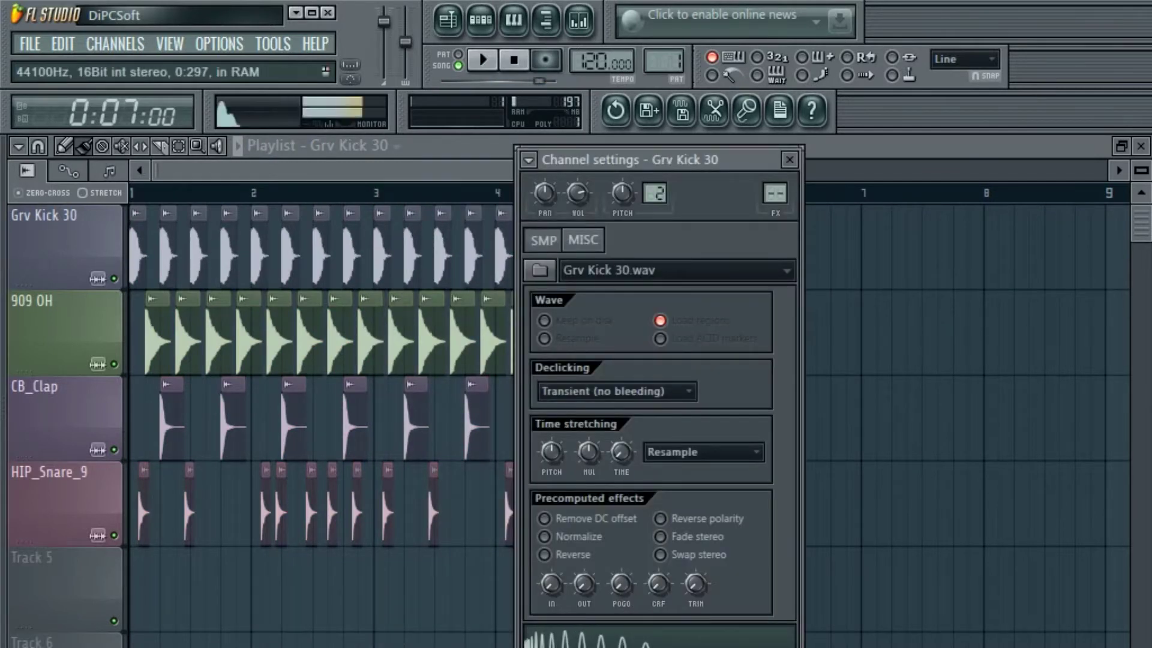
{"action": "left_click", "coordinate": [544, 536]}
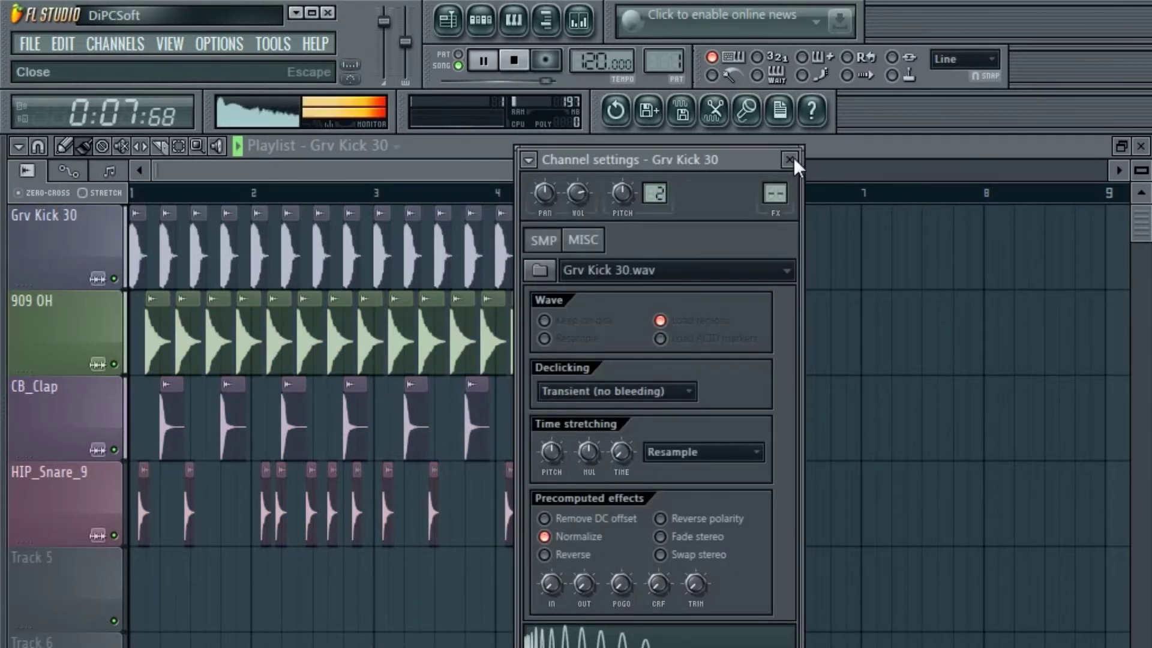
{"action": "left_click", "coordinate": [788, 160]}
{"action": "key", "text": "space"}
{"action": "scroll", "coordinate": [796, 274], "scroll_direction": "up", "scroll_amount": 3}
{"action": "left_click", "coordinate": [514, 60]}
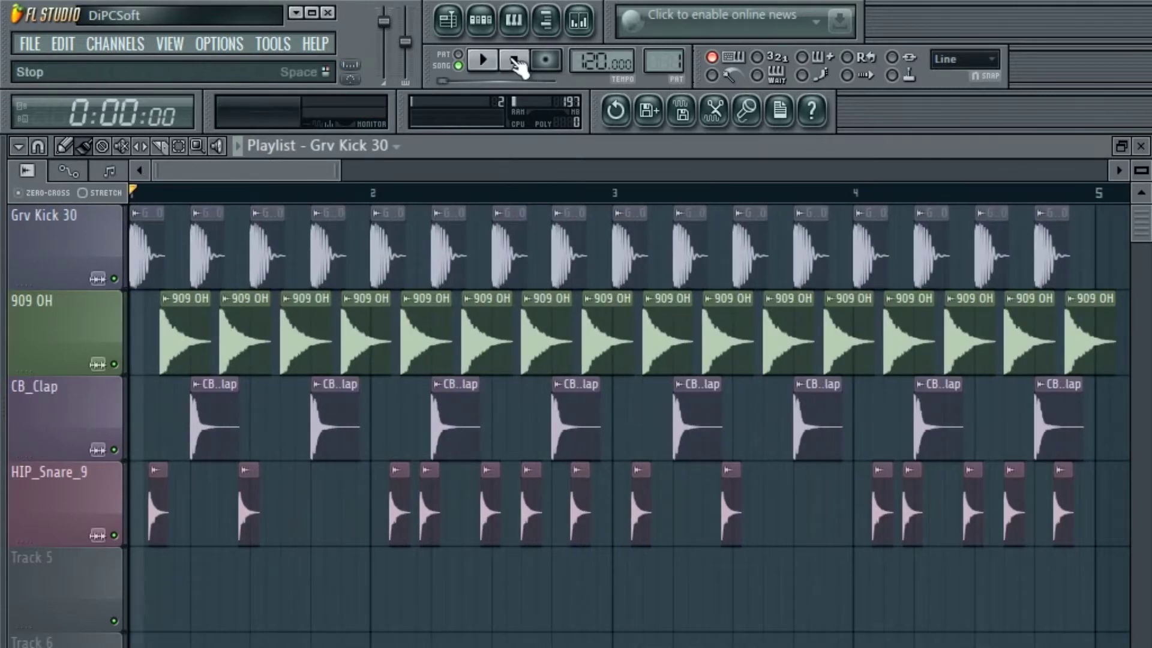
While the drums play, set the 909 OH sample's OUT fade to 50%, enable Remove DC offset and Normalize, and lower its volume to 46%.
{"action": "key", "text": "space"}
{"action": "scroll", "coordinate": [600, 353], "scroll_direction": "down", "scroll_amount": 3}
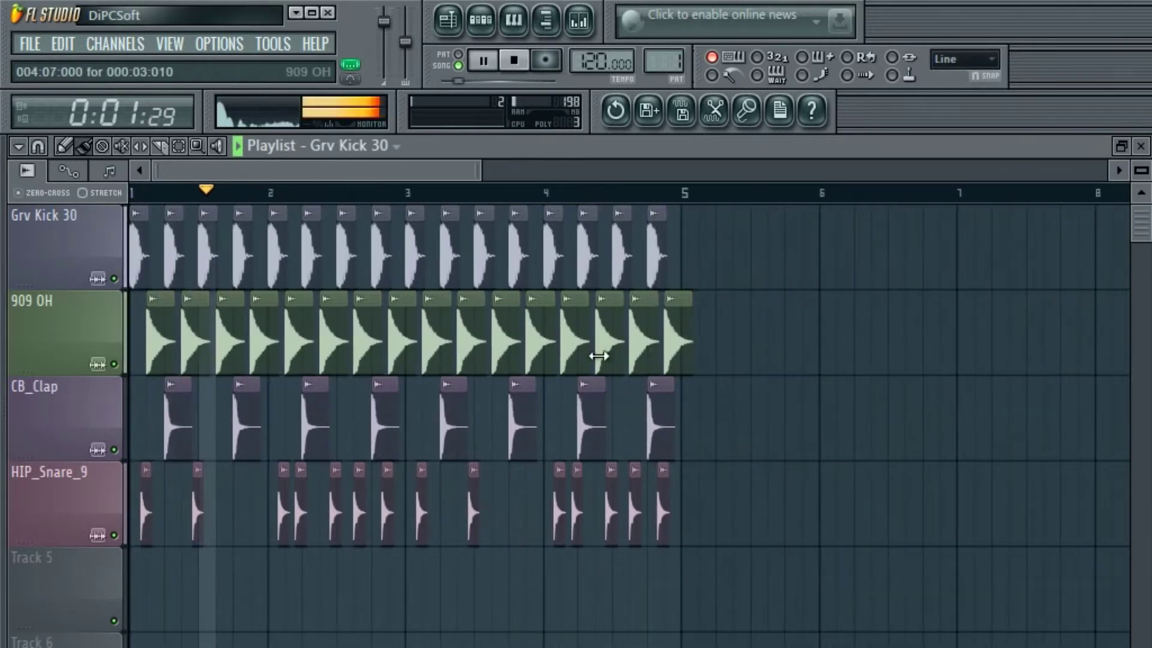
{"action": "double_click", "coordinate": [674, 342]}
{"action": "left_click_drag", "start_coordinate": [582, 603], "coordinate": [592, 516]}
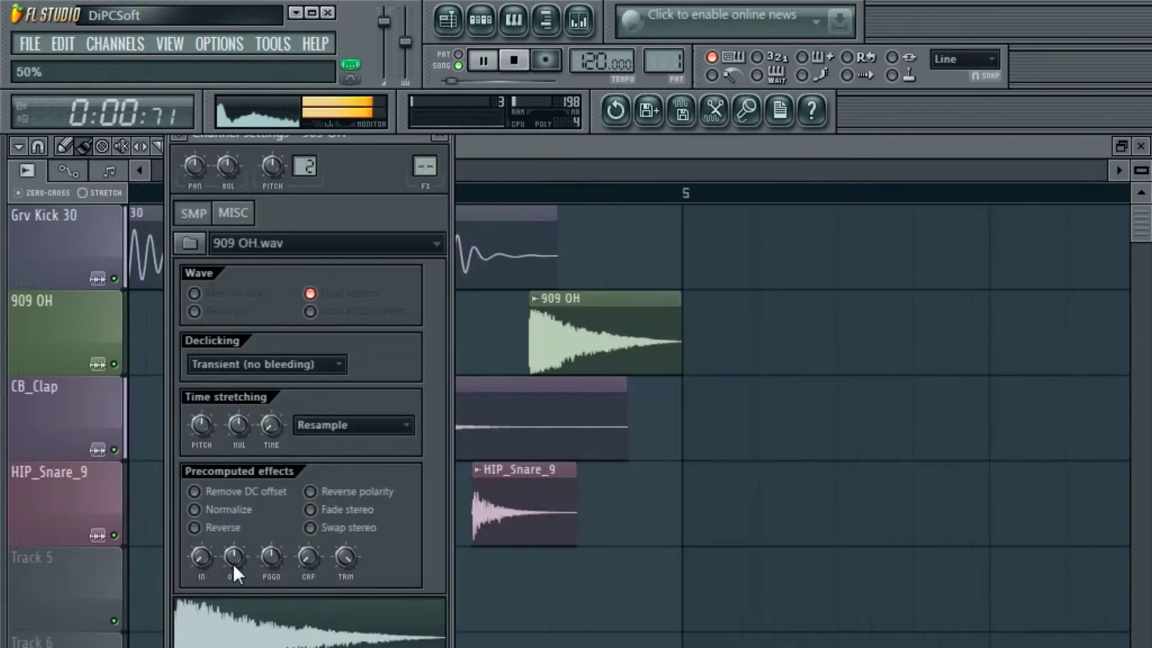
{"action": "left_click", "coordinate": [197, 510]}
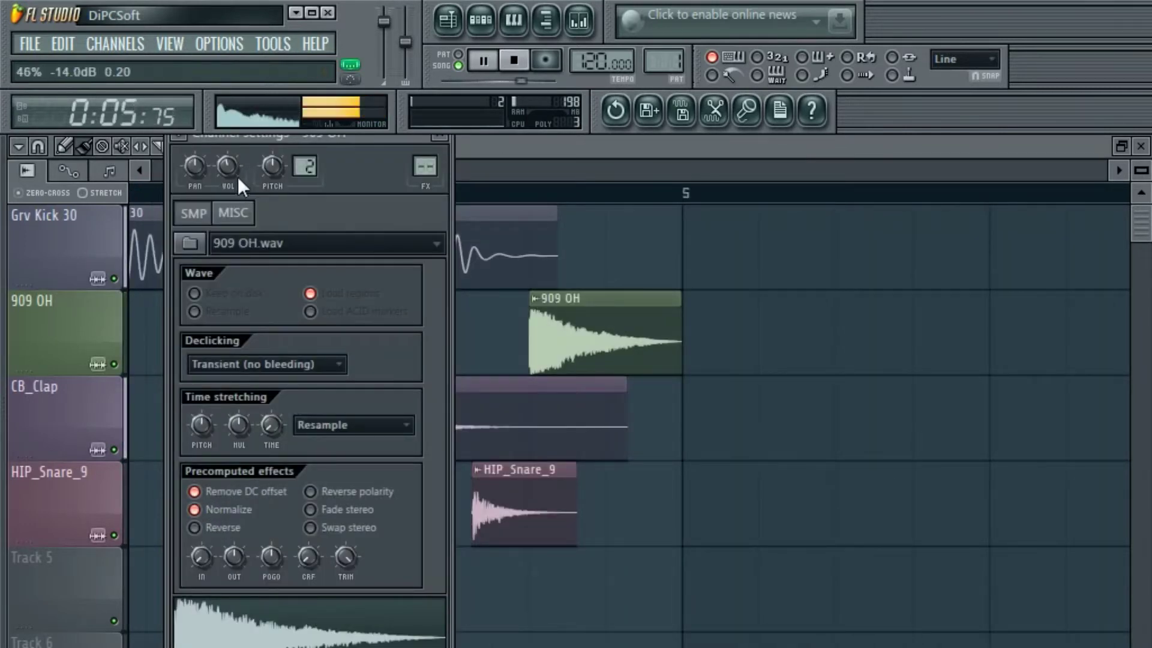
Normalize the HIP_Snare_9 sample and set its channel volume to 75%.
{"action": "left_click", "coordinate": [439, 135]}
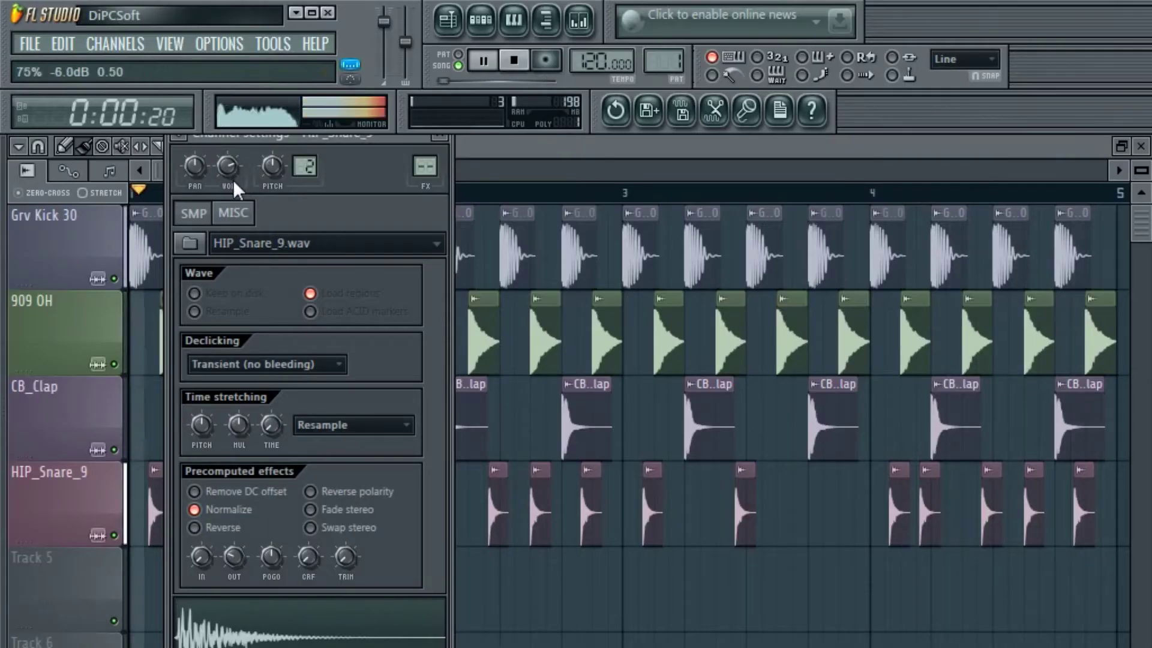
{"action": "left_click", "coordinate": [439, 137]}
Set the CB_Clap sample's OUT fade to 25%, enable Normalize and Remove DC offset, set its volume to 76%, and stop playback.
{"action": "left_click", "coordinate": [465, 461]}
{"action": "double_click", "coordinate": [465, 461]}
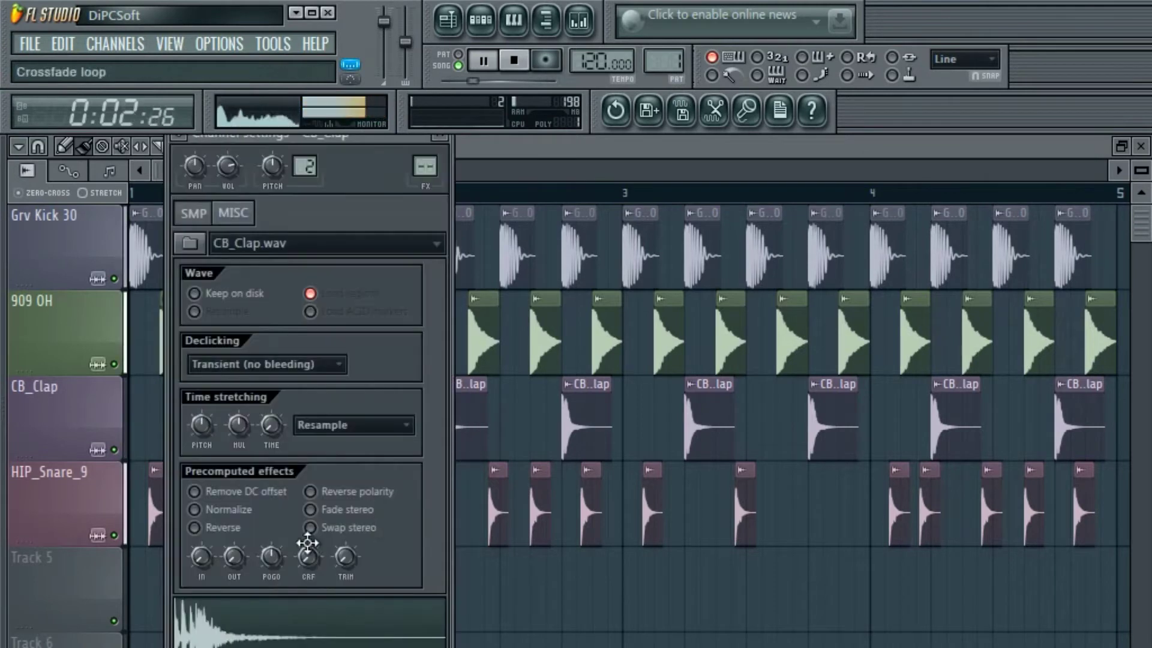
{"action": "left_click_drag", "start_coordinate": [236, 570], "coordinate": [252, 495]}
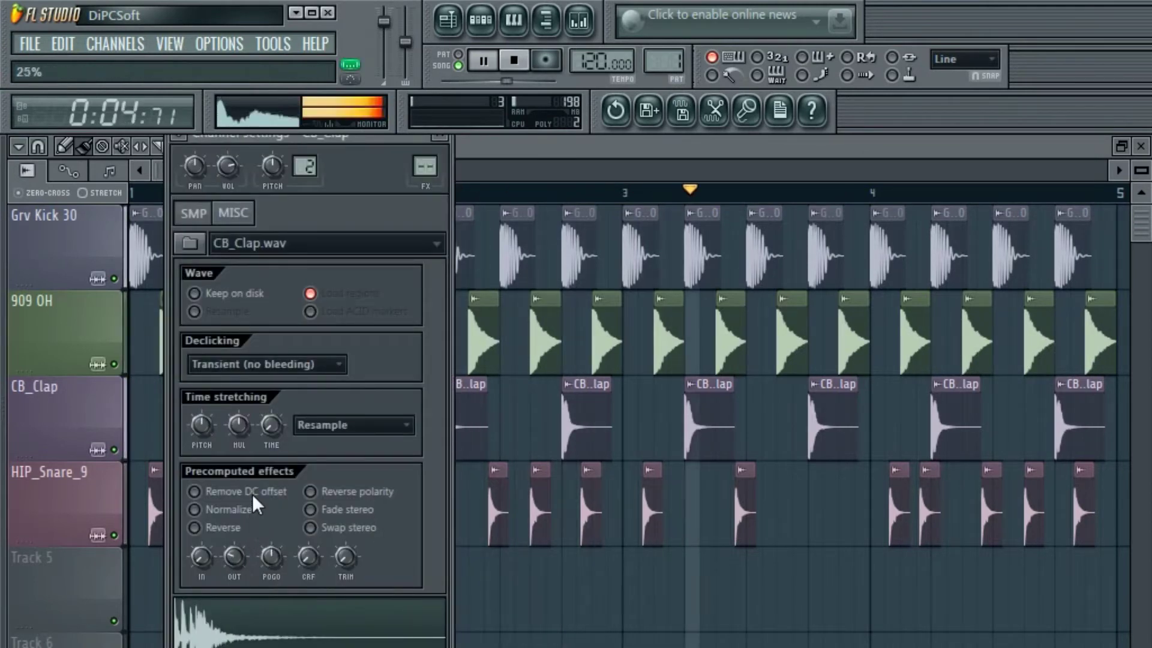
{"action": "left_click", "coordinate": [207, 512]}
{"action": "left_click", "coordinate": [207, 492]}
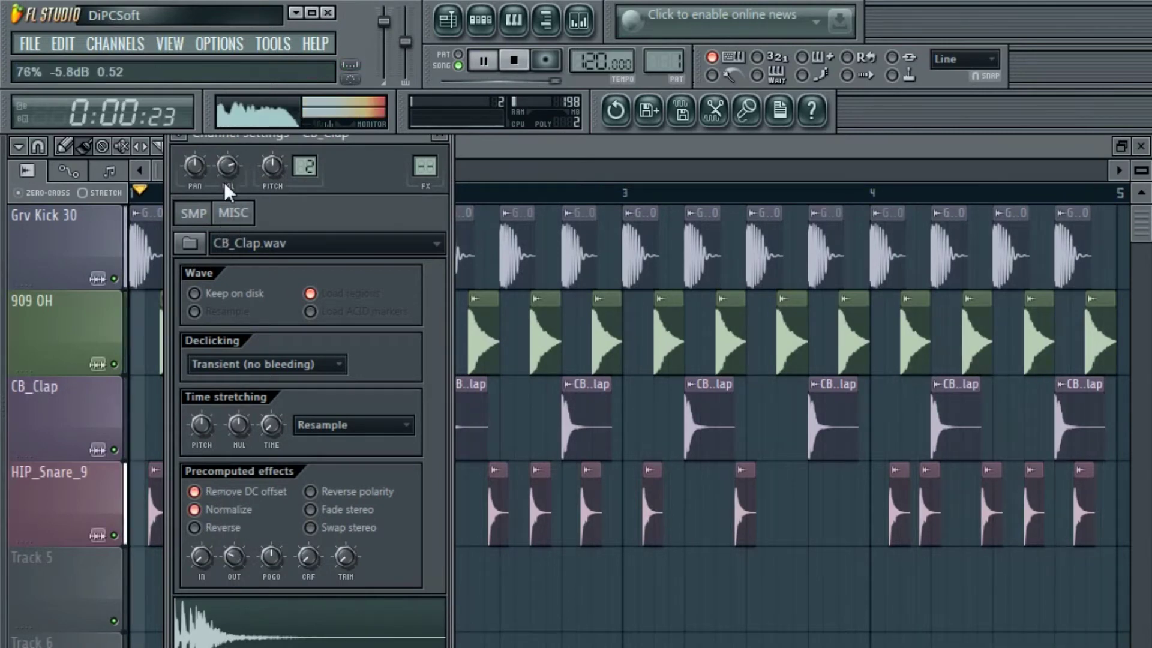
{"action": "left_click", "coordinate": [441, 136]}
{"action": "key", "text": "space"}
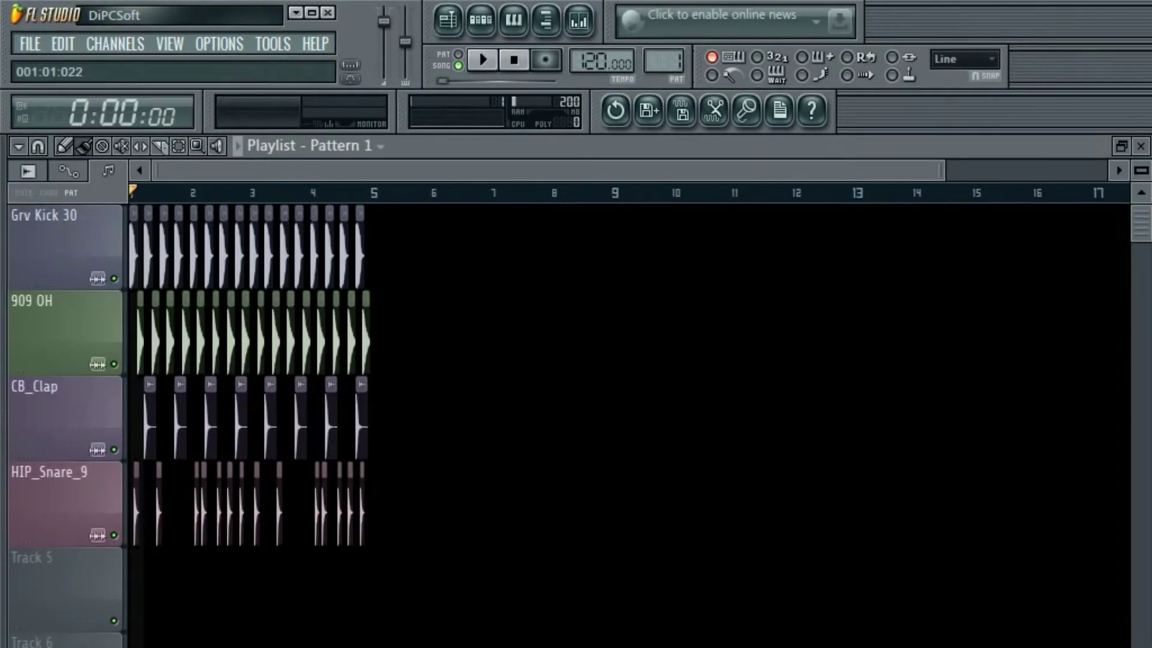
Select bars 1 to 4 and rename the Auto marker at bar 1 to "Intro".
{"action": "left_click_drag", "start_coordinate": [367, 207], "coordinate": [135, 240]}
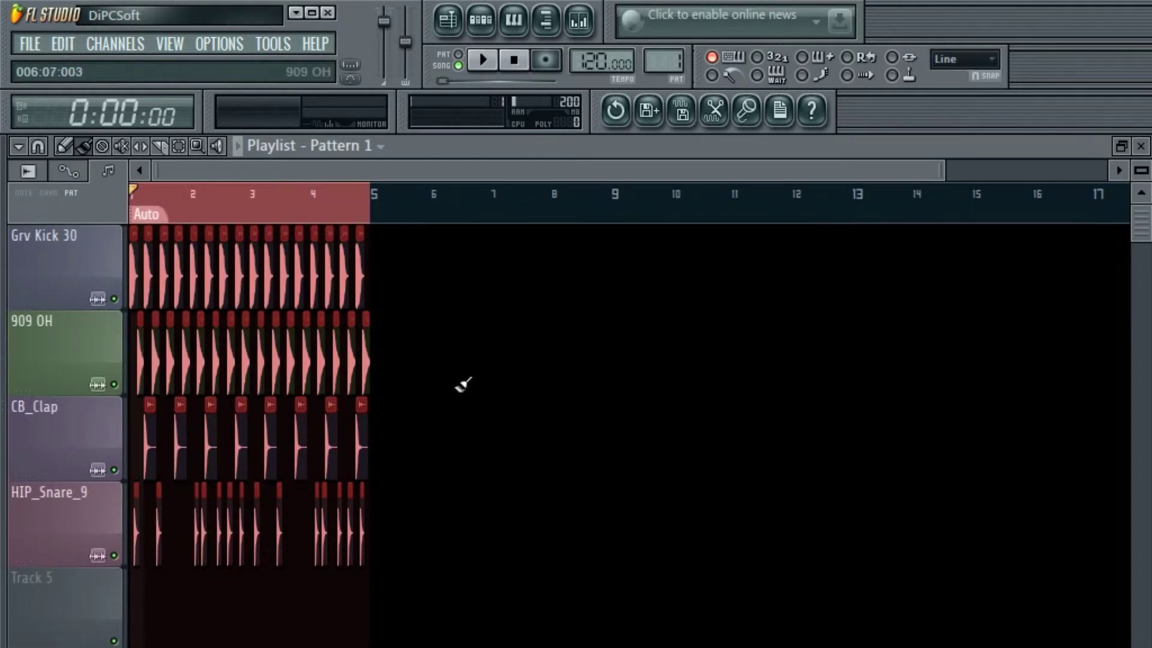
{"action": "right_click", "coordinate": [132, 216]}
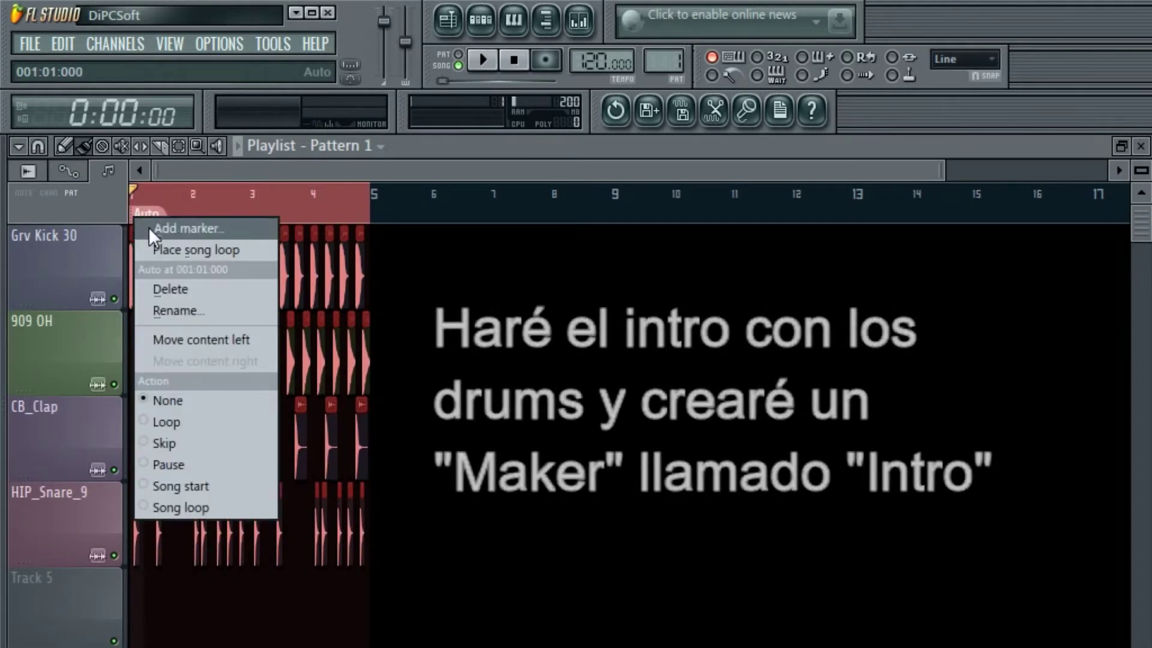
{"action": "left_click", "coordinate": [172, 310]}
{"action": "type", "text": "Intr"}
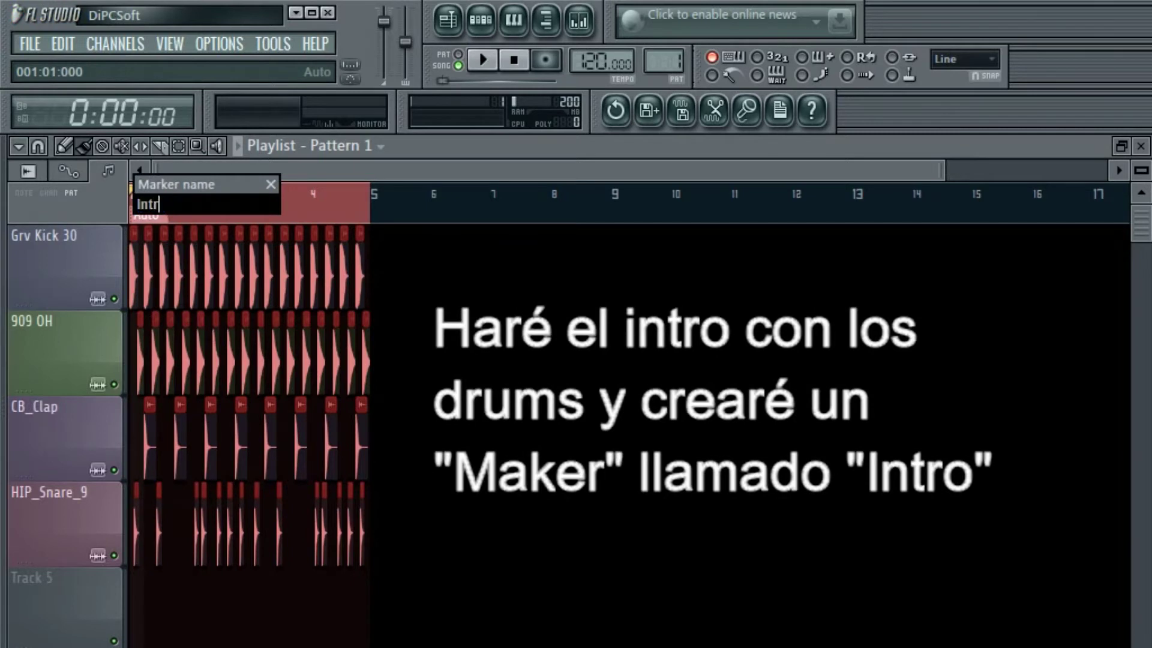
{"action": "type", "text": "o"}
{"action": "key", "text": "Return"}
{"action": "left_click", "coordinate": [322, 190]}
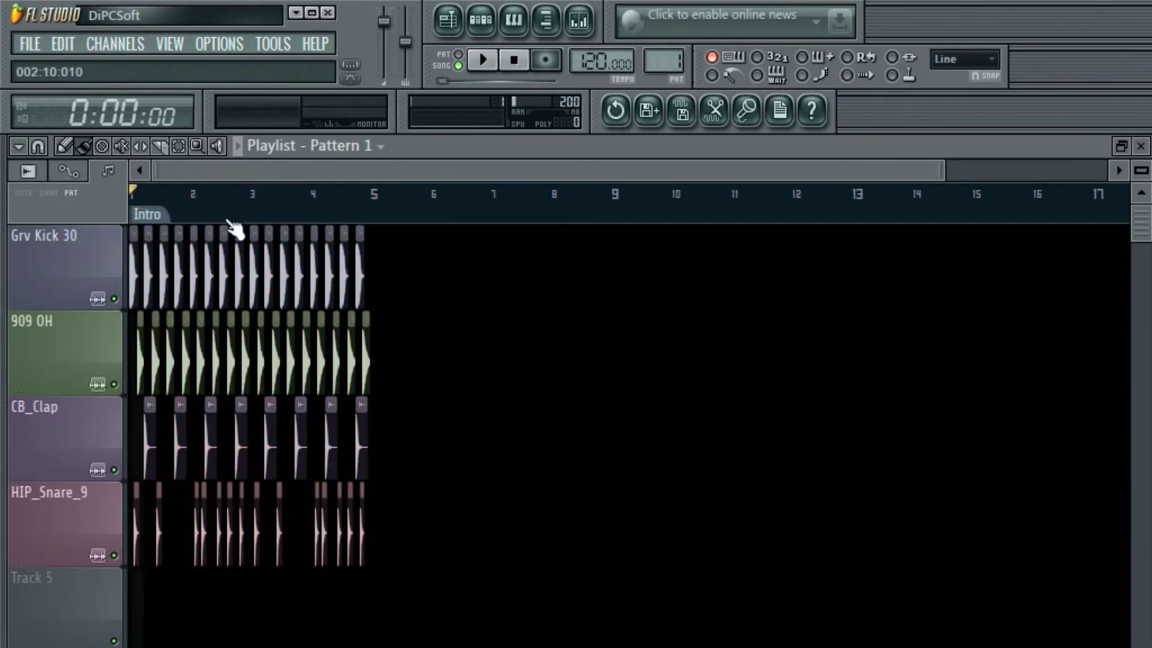
Duplicate the drum clips of bars 1 to 4 three times so they fill bars 5 to 16.
{"action": "left_click_drag", "start_coordinate": [154, 217], "coordinate": [372, 201]}
{"action": "key", "text": "ctrl+b"}
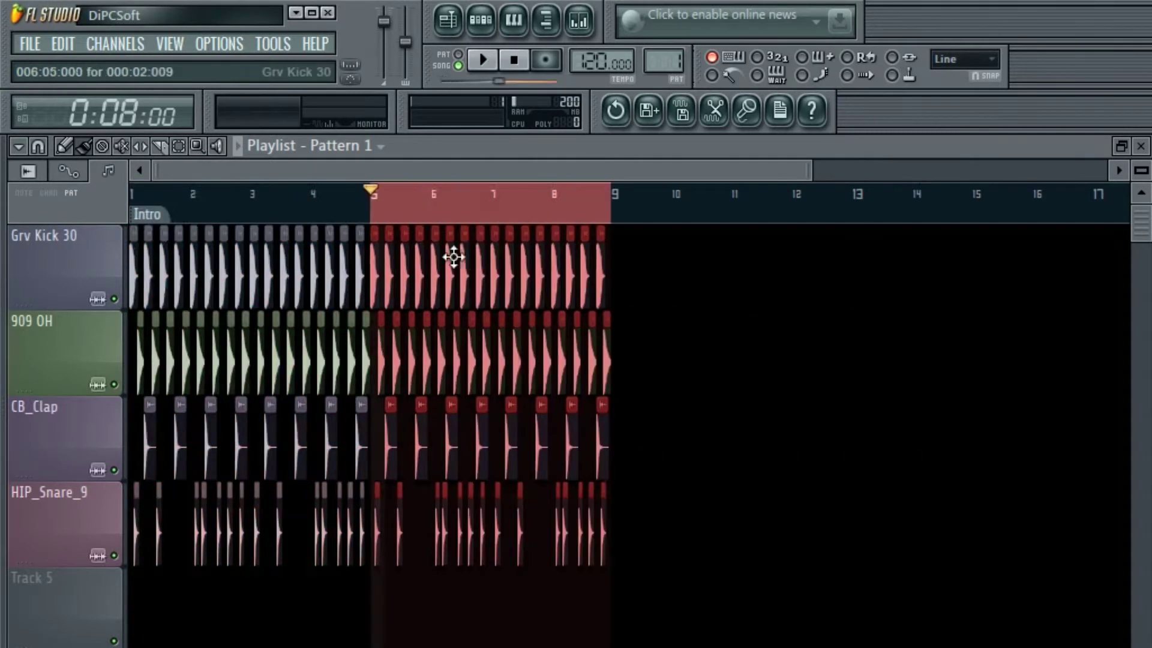
{"action": "scroll", "coordinate": [456, 255], "scroll_direction": "down", "scroll_amount": 2}
{"action": "key", "text": "ctrl+b"}
{"action": "key", "text": "ctrl+b"}
{"action": "scroll", "coordinate": [711, 252], "scroll_direction": "down", "scroll_amount": 1}
{"action": "left_click", "coordinate": [644, 210]}
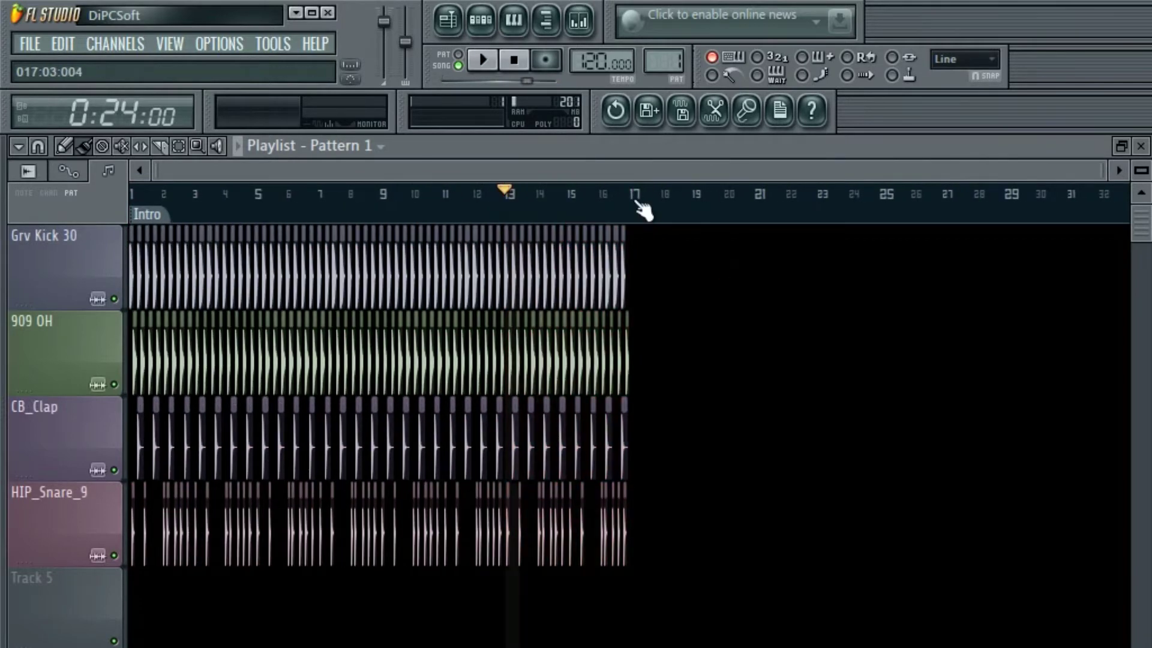
Duplicate the drum clips of bars 1 to 16 once to fill bars 17 to 32.
{"action": "left_click_drag", "start_coordinate": [644, 210], "coordinate": [133, 203]}
{"action": "key", "text": "ctrl+b"}
{"action": "scroll", "coordinate": [828, 494], "scroll_direction": "down", "scroll_amount": 1}
{"action": "left_click", "coordinate": [810, 196]}
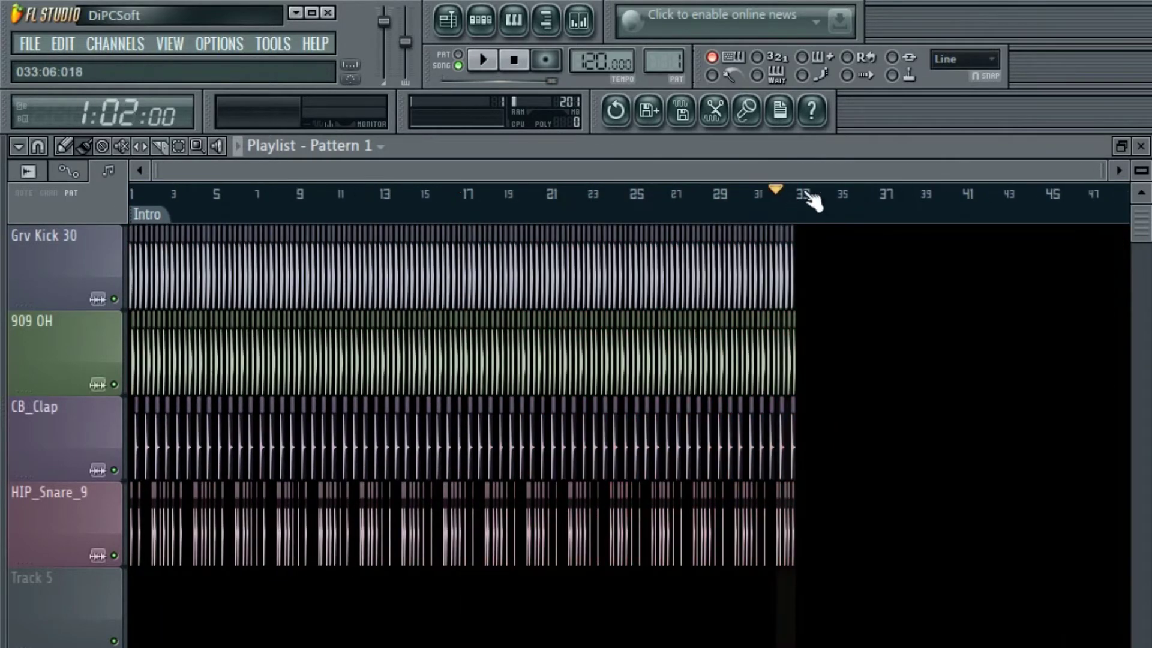
Delete the Grv Kick 30 clips from bar 25 through bar 32, keeping the other drum tracks.
{"action": "left_click_drag", "start_coordinate": [802, 201], "coordinate": [33, 303]}
{"action": "scroll", "coordinate": [634, 276], "scroll_direction": "up", "scroll_amount": 5}
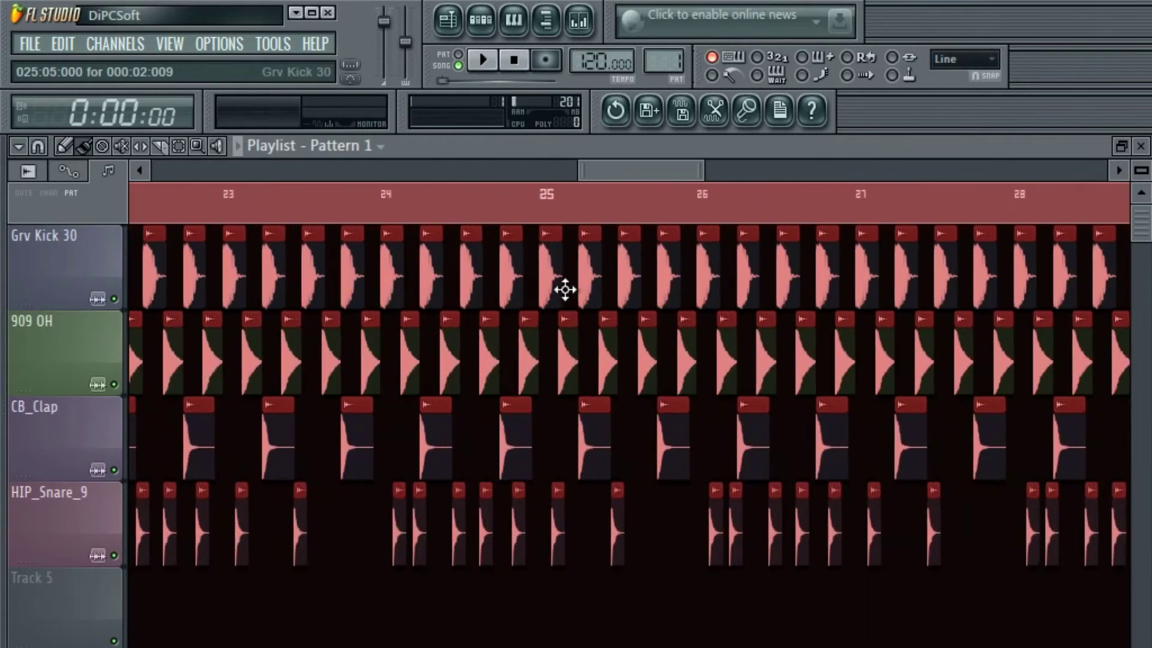
{"action": "left_click", "coordinate": [567, 285]}
{"action": "mouse_move", "coordinate": [569, 281]}
{"action": "left_mouse_down"}
{"action": "mouse_move", "coordinate": [886, 274]}
{"action": "mouse_move", "coordinate": [791, 261]}
{"action": "mouse_move", "coordinate": [728, 281]}
{"action": "mouse_move", "coordinate": [965, 271]}
{"action": "mouse_move", "coordinate": [854, 276]}
{"action": "mouse_move", "coordinate": [929, 289]}
{"action": "mouse_move", "coordinate": [910, 273]}
{"action": "left_mouse_up"}
{"action": "scroll", "coordinate": [870, 258], "scroll_direction": "down", "scroll_amount": 5}
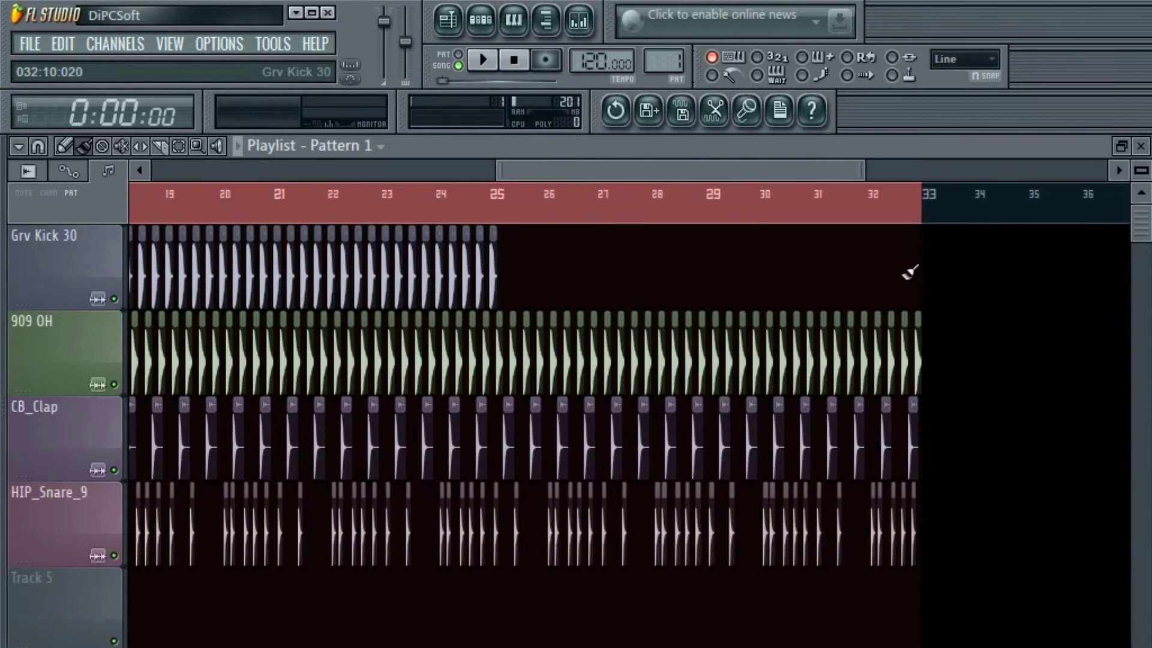
{"action": "scroll", "coordinate": [939, 255], "scroll_direction": "down", "scroll_amount": 6}
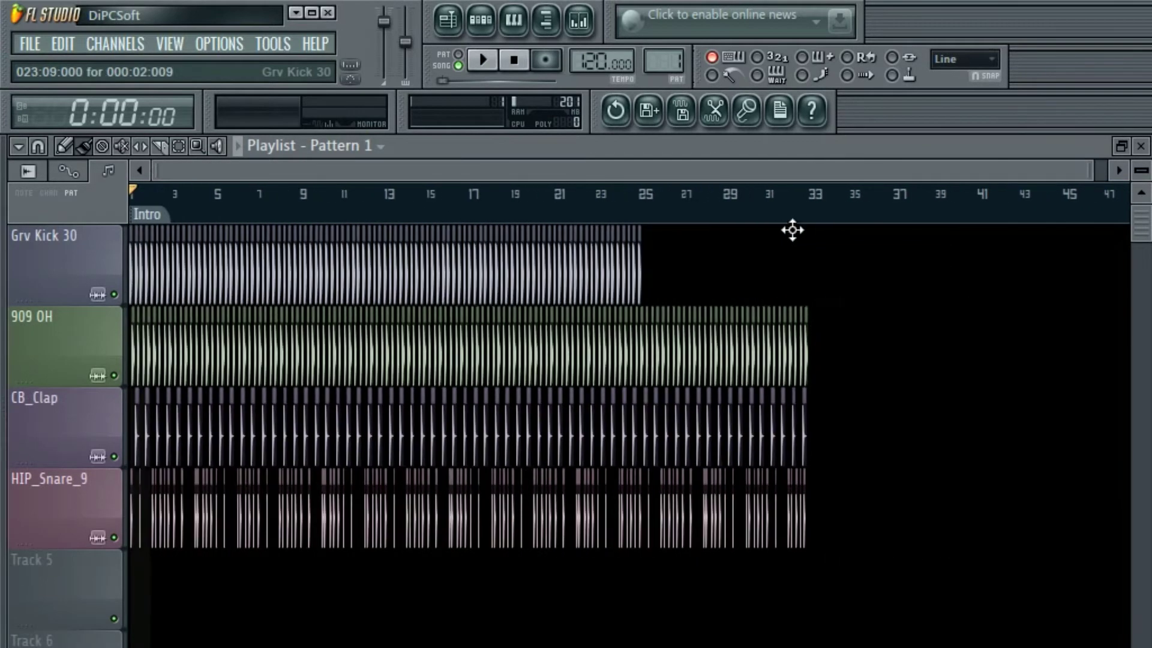
{"action": "scroll", "coordinate": [812, 258], "scroll_direction": "up", "scroll_amount": 6}
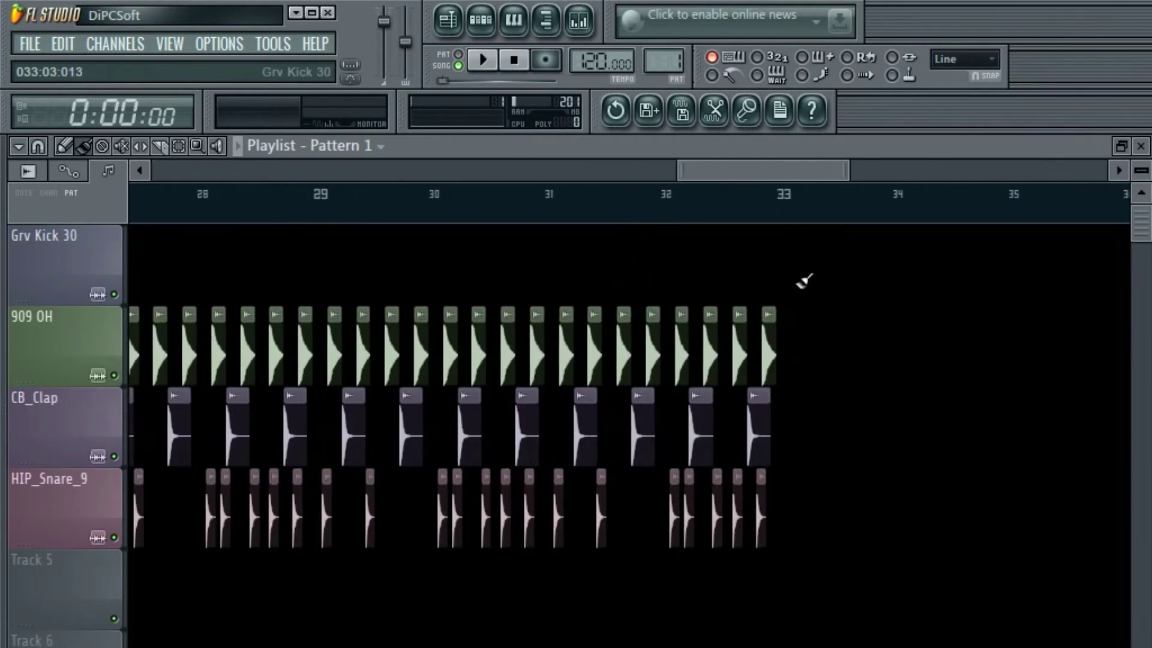
{"action": "scroll", "coordinate": [804, 281], "scroll_direction": "down", "scroll_amount": 6}
Duplicate the drum clips of bars 1 to 24 and move the copy so it starts at bar 33.
{"action": "left_click_drag", "start_coordinate": [630, 207], "coordinate": [131, 228]}
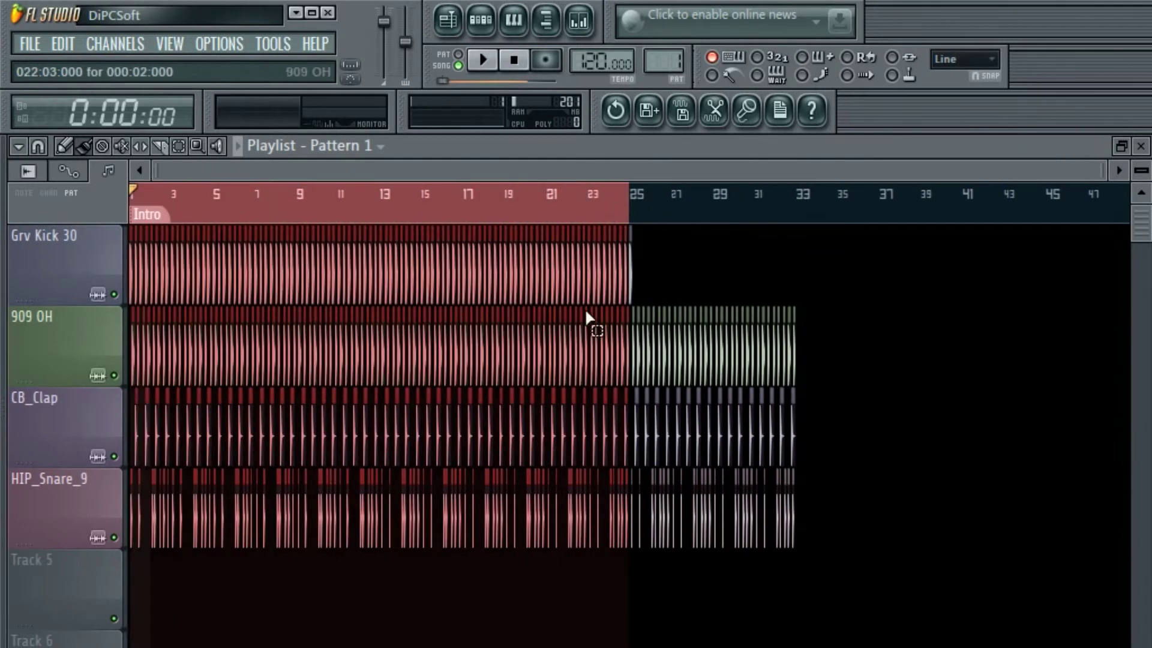
{"action": "key", "text": "ctrl+b"}
{"action": "mouse_move", "coordinate": [710, 273]}
{"action": "left_mouse_down"}
{"action": "mouse_move", "coordinate": [887, 280]}
{"action": "mouse_move", "coordinate": [866, 280]}
{"action": "left_mouse_up"}
Add a time marker named "DROP" at bar 33.
{"action": "left_click", "coordinate": [800, 201]}
{"action": "key", "text": "alt+t"}
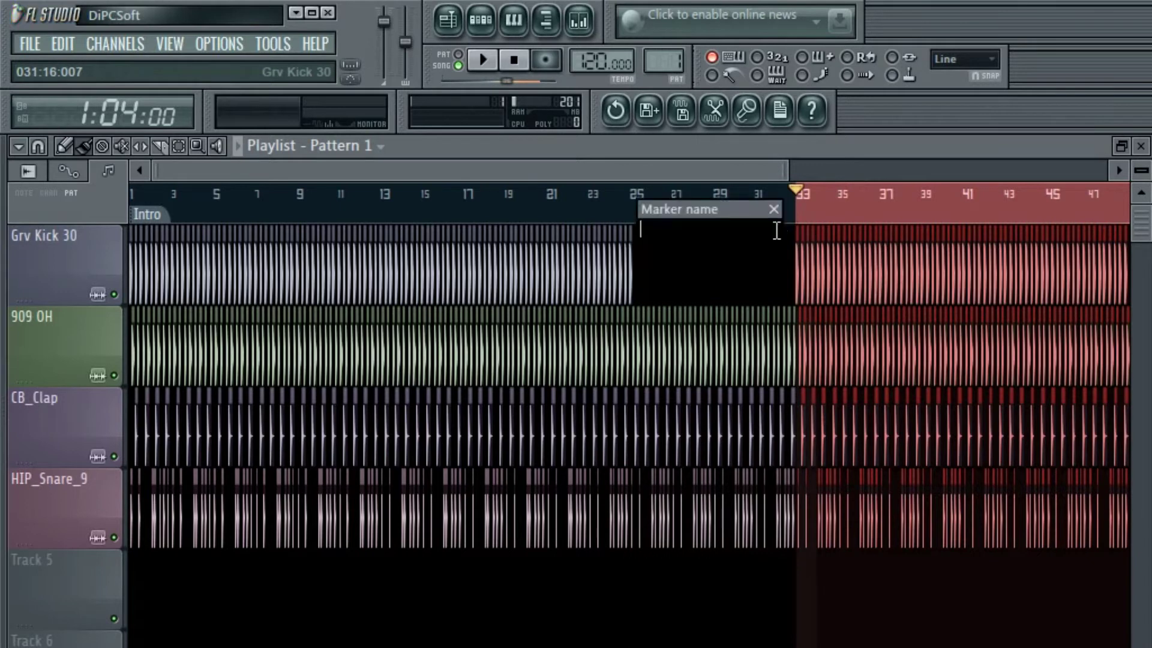
{"action": "type", "text": "DROP"}
{"action": "key", "text": "Return"}
{"action": "scroll", "coordinate": [807, 195], "scroll_direction": "down", "scroll_amount": 3}
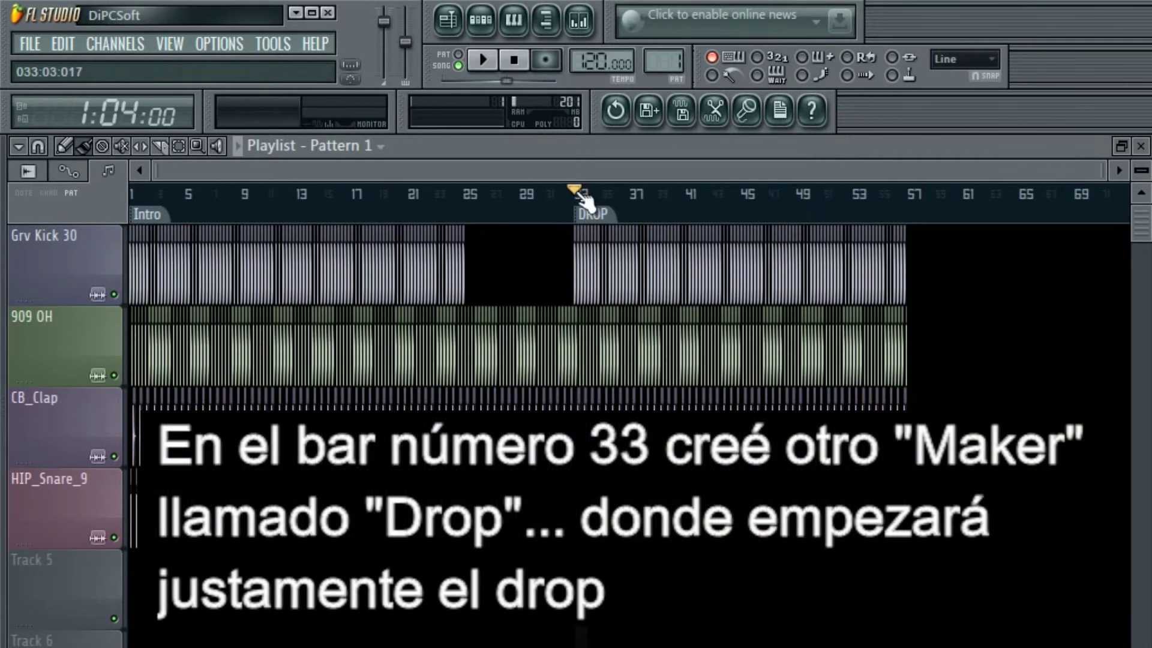
Delete all drum clips from bar 41 onward, leaving an eight-bar drop section in bars 33 to 40.
{"action": "left_click", "coordinate": [581, 207]}
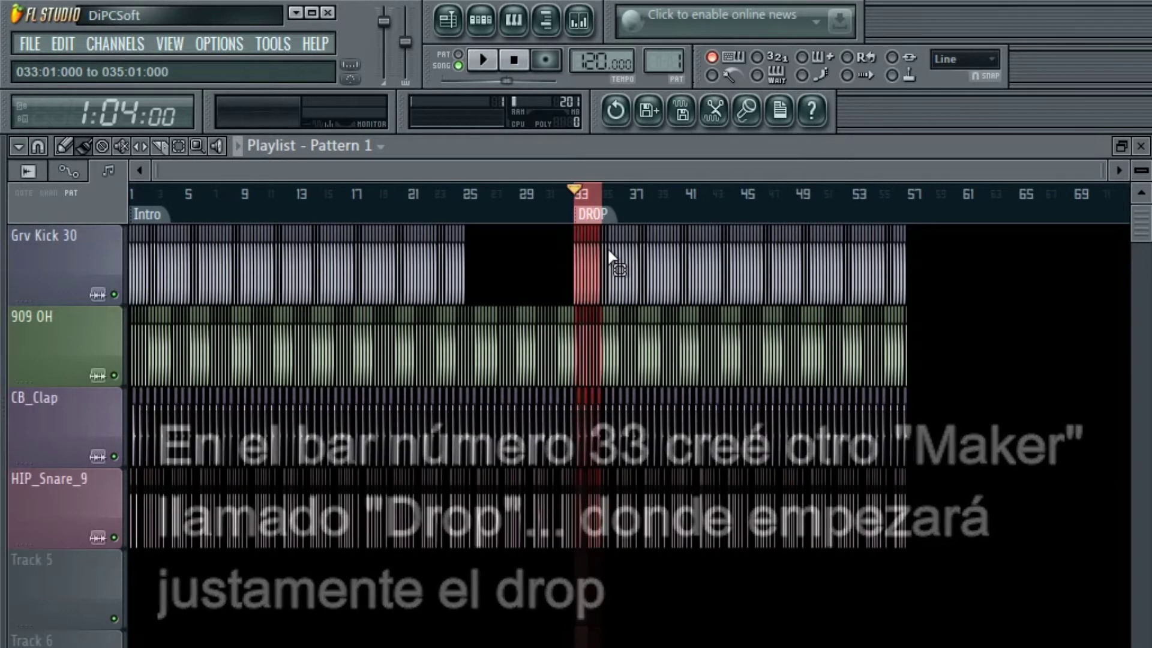
{"action": "left_click_drag", "start_coordinate": [608, 252], "coordinate": [640, 273]}
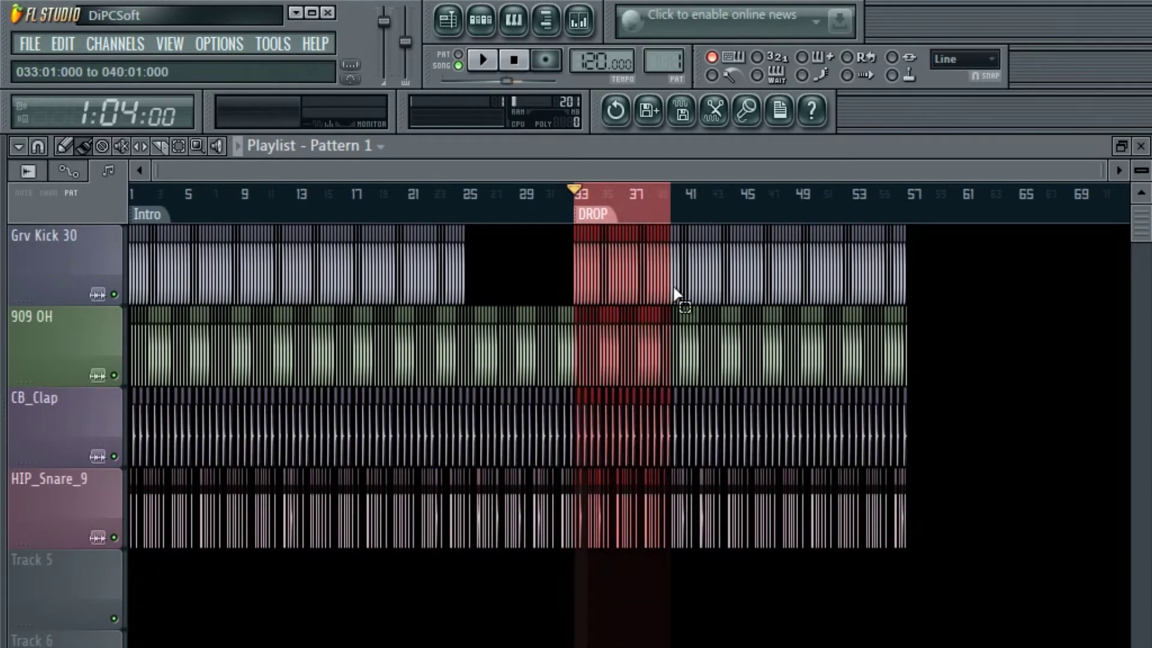
{"action": "left_click_drag", "start_coordinate": [685, 194], "coordinate": [984, 304]}
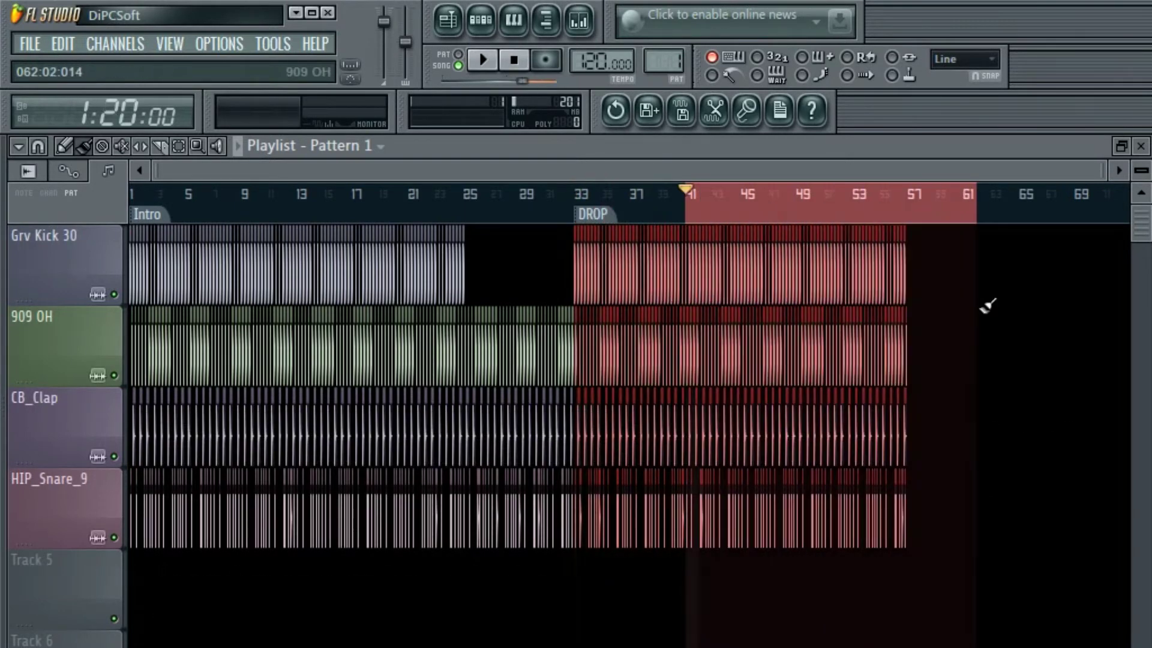
{"action": "left_click", "coordinate": [954, 195]}
{"action": "mouse_move", "coordinate": [955, 196]}
{"action": "left_mouse_down"}
{"action": "mouse_move", "coordinate": [941, 252]}
{"action": "mouse_move", "coordinate": [912, 188]}
{"action": "mouse_move", "coordinate": [947, 199]}
{"action": "left_mouse_up"}
{"action": "key", "text": "Delete"}
Duplicate the drop clips of bars 33 to 40 three times to fill bars 41 to 64.
{"action": "left_click_drag", "start_coordinate": [686, 194], "coordinate": [611, 234]}
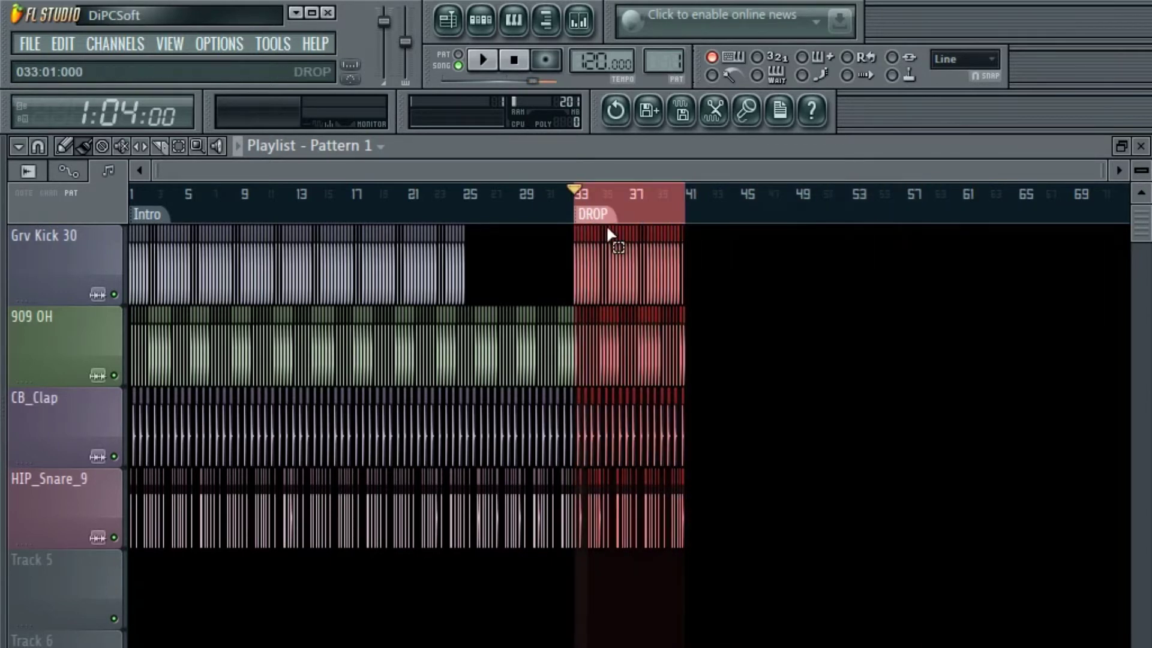
{"action": "key", "text": "ctrl+b"}
{"action": "key", "text": "ctrl+b"}
{"action": "key", "text": "ctrl+b"}
Duplicate the drop clips of bars 33 to 64 once to fill bars 65 to 96.
{"action": "left_click_drag", "start_coordinate": [816, 192], "coordinate": [574, 214]}
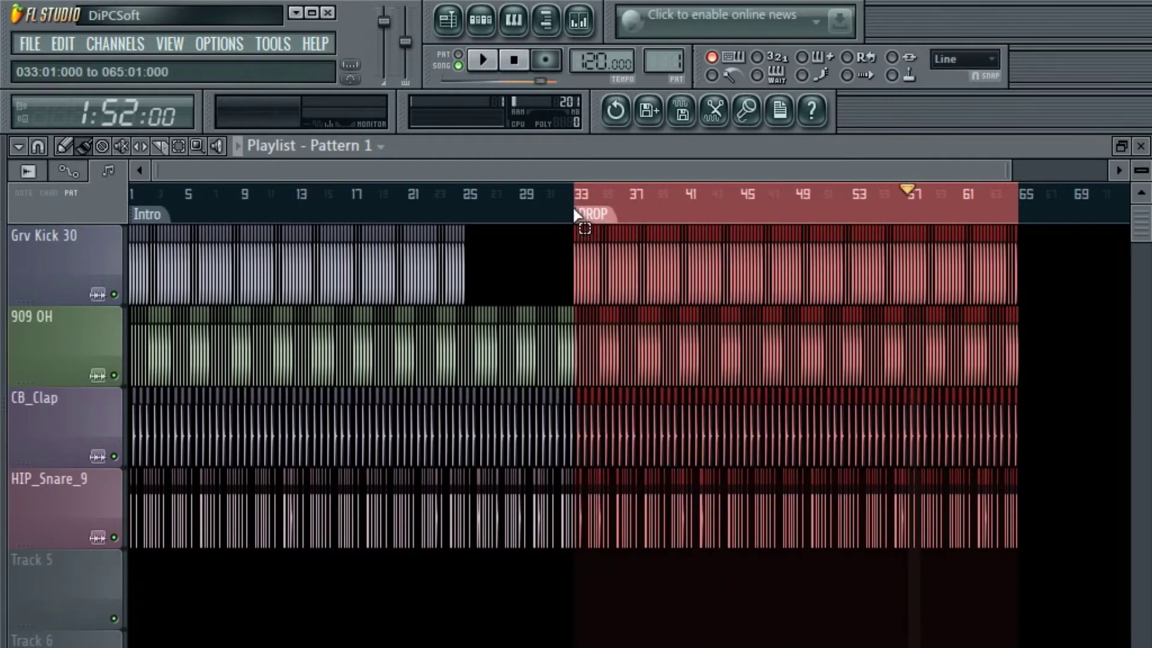
{"action": "mouse_move", "coordinate": [618, 260]}
{"action": "left_mouse_down"}
{"action": "mouse_move", "coordinate": [178, 267]}
{"action": "mouse_move", "coordinate": [634, 275]}
{"action": "left_mouse_up"}
{"action": "key", "text": "ctrl+b"}
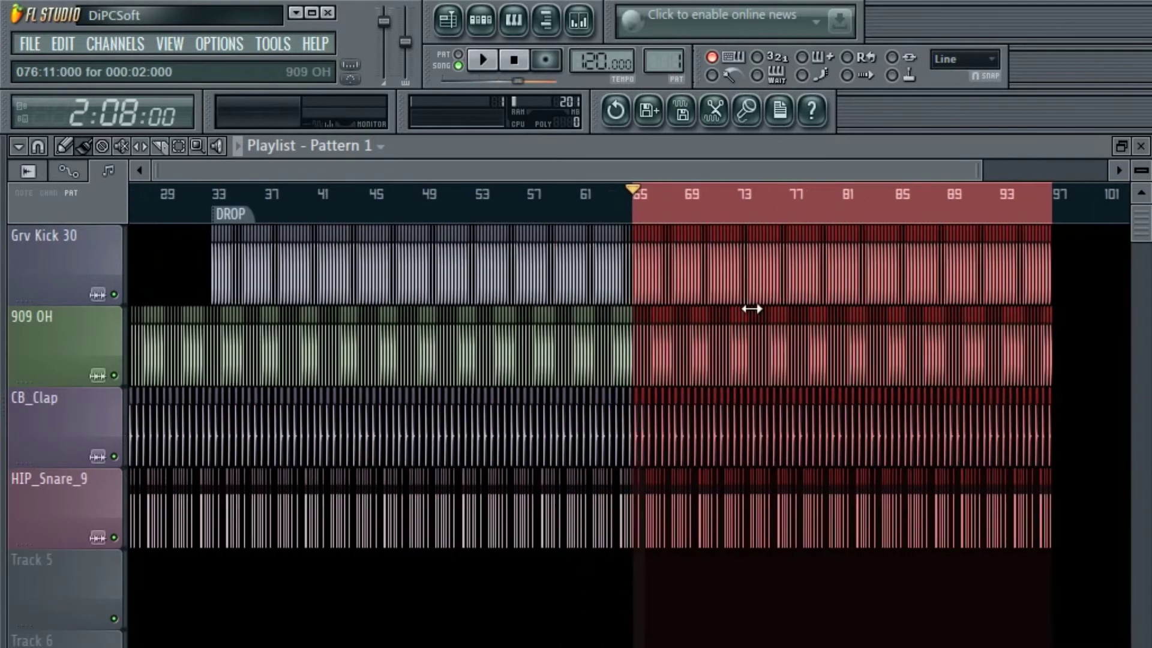
{"action": "scroll", "coordinate": [779, 198], "scroll_direction": "down", "scroll_amount": 3}
{"action": "left_click", "coordinate": [780, 204]}
{"action": "scroll", "coordinate": [785, 211], "scroll_direction": "down", "scroll_amount": 1}
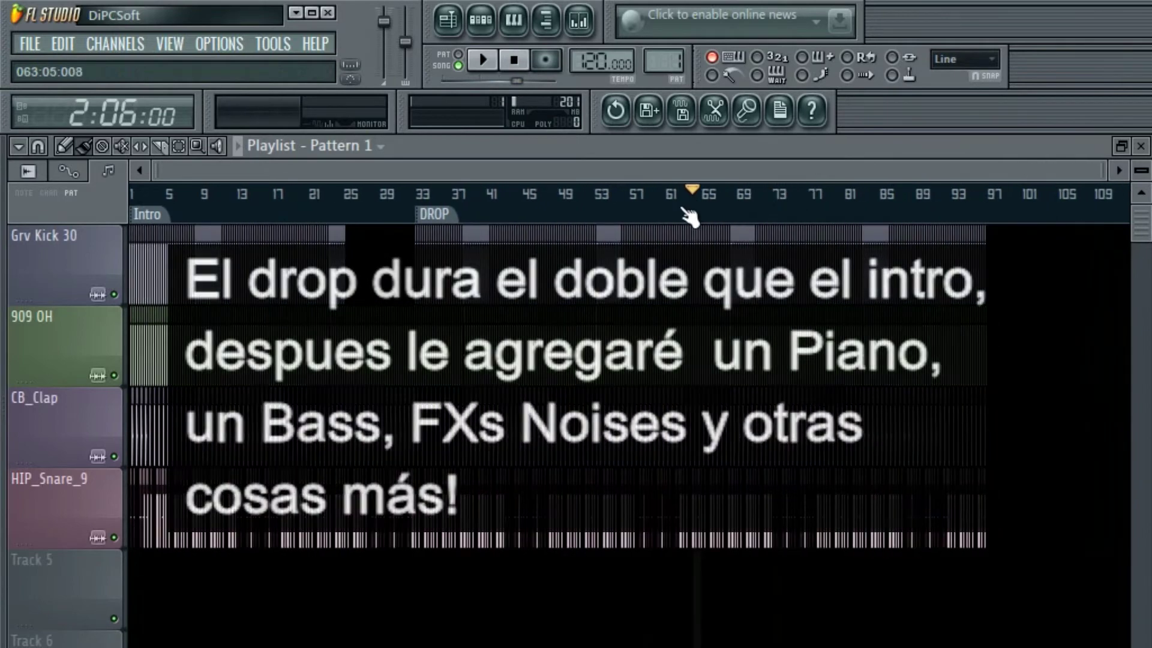
Copy the 32-bar intro drums to bar 97 and select bars 97 to 128.
{"action": "left_click_drag", "start_coordinate": [423, 195], "coordinate": [701, 195]}
{"action": "left_click_drag", "start_coordinate": [720, 309], "coordinate": [1017, 344]}
{"action": "left_click", "coordinate": [978, 202]}
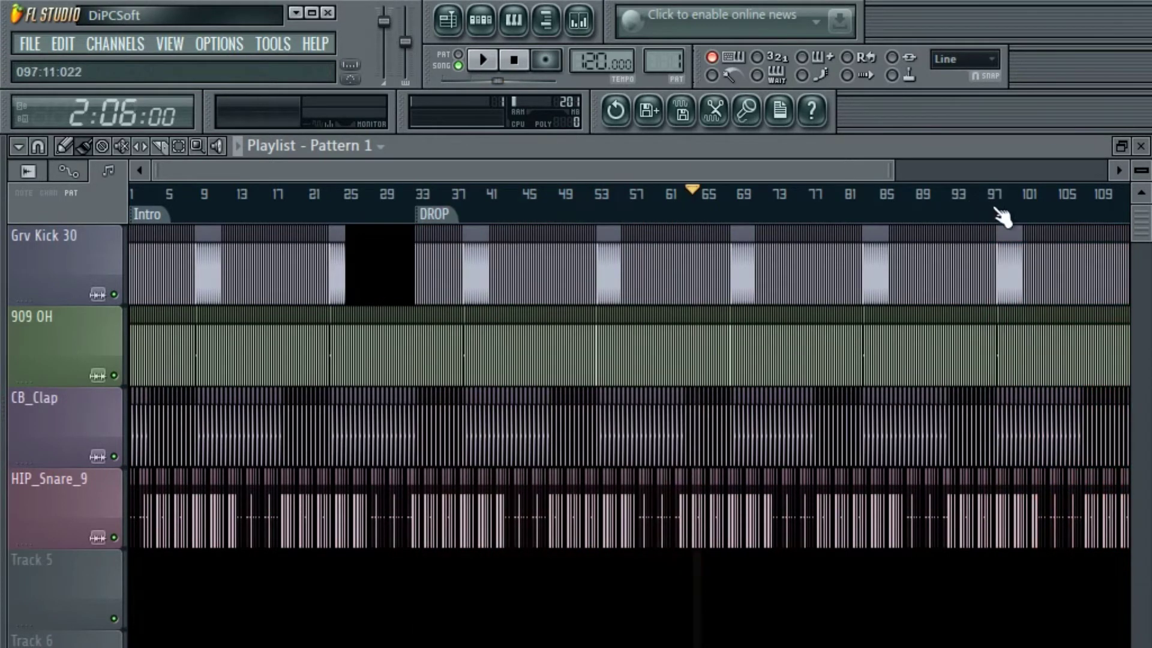
{"action": "left_click_drag", "start_coordinate": [996, 198], "coordinate": [1032, 270]}
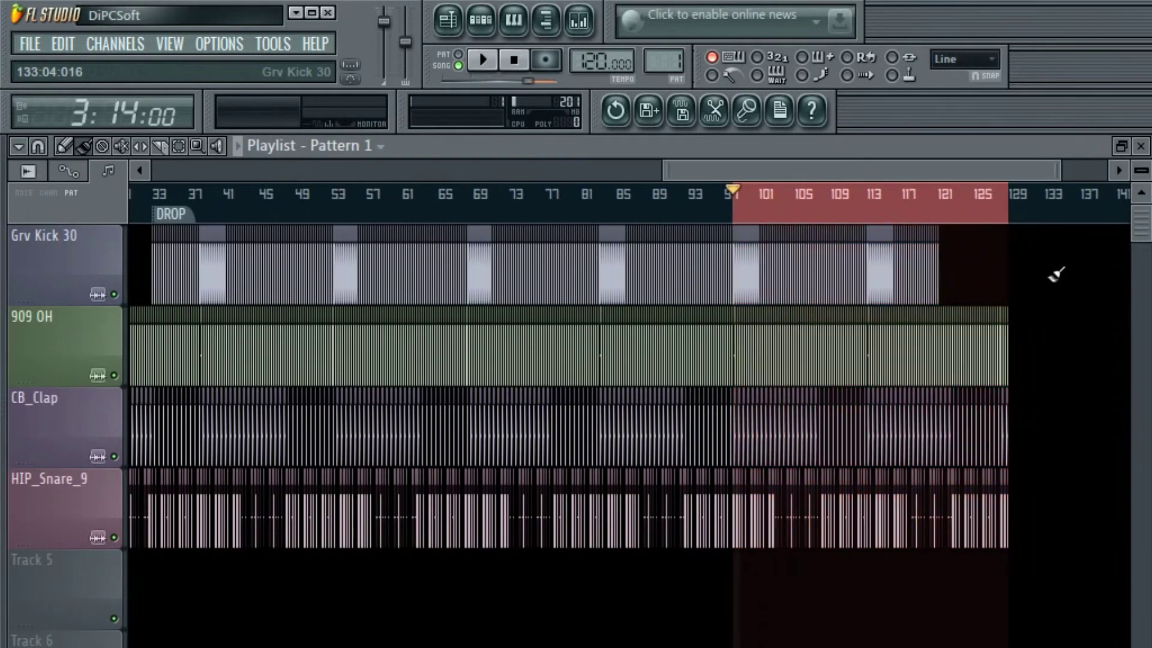
Move the clips of bars 121 to 128 down to Tracks 5 to 8 and repeat them there across bars 97 to 120.
{"action": "right_click", "coordinate": [1013, 277], "text": "ctrl"}
{"action": "left_click_drag", "start_coordinate": [543, 207], "coordinate": [887, 270]}
{"action": "right_click", "coordinate": [912, 322], "text": "ctrl"}
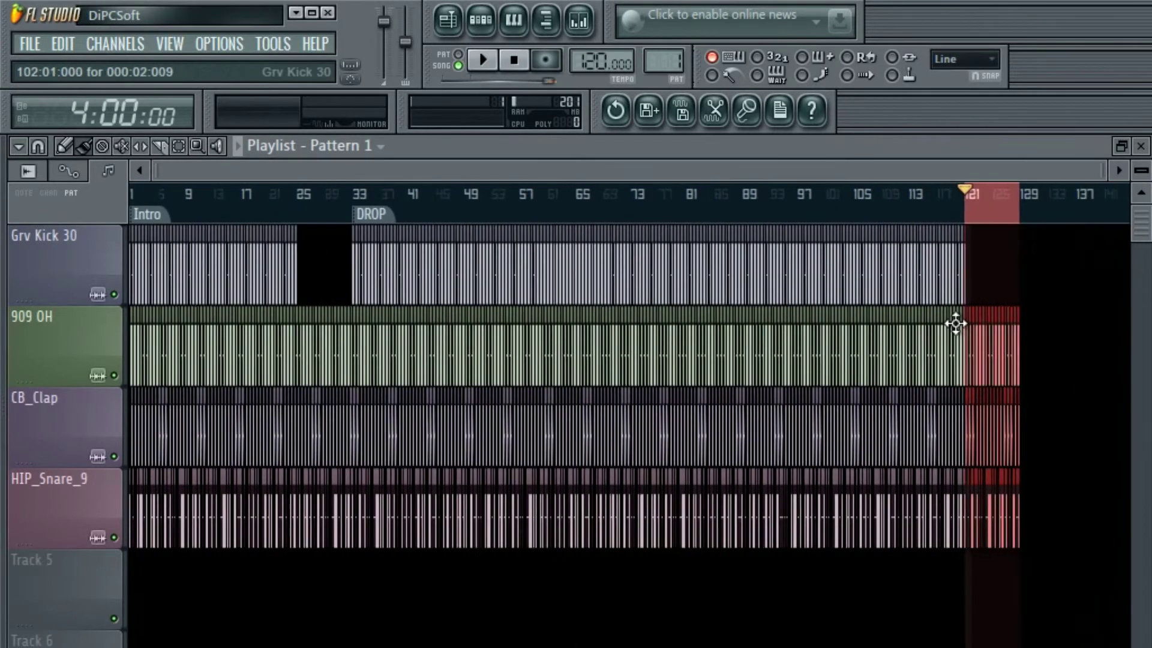
{"action": "left_click_drag", "start_coordinate": [979, 334], "coordinate": [930, 422]}
{"action": "scroll", "coordinate": [930, 420], "scroll_direction": "down", "scroll_amount": 2}
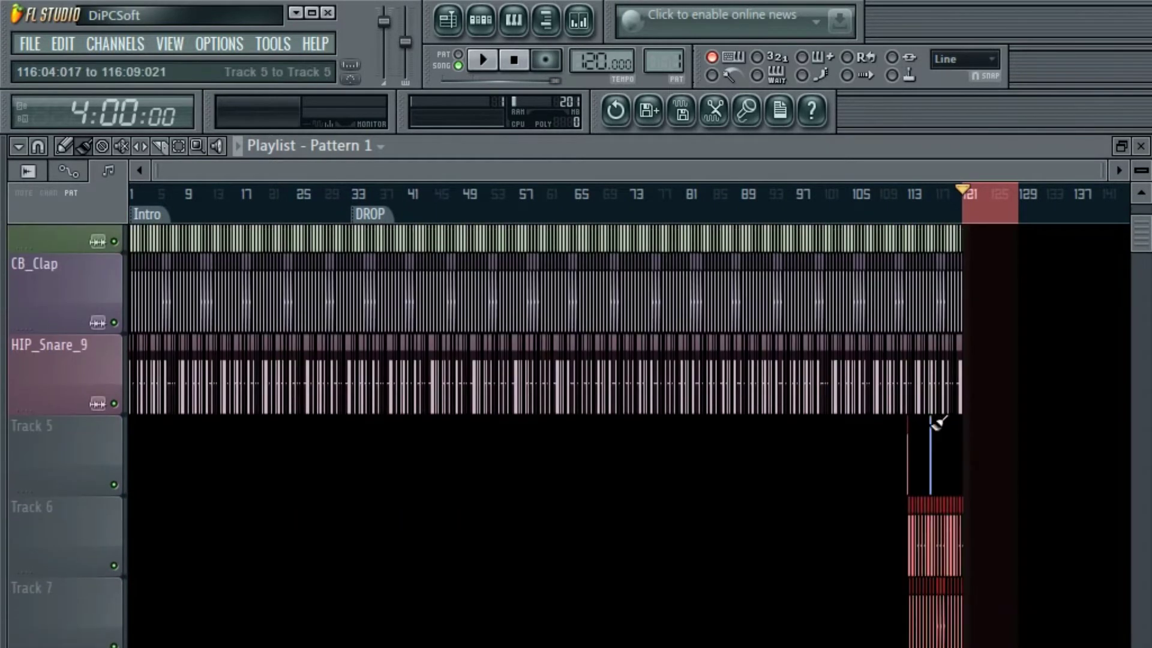
{"action": "scroll", "coordinate": [937, 423], "scroll_direction": "down", "scroll_amount": 3}
{"action": "left_click_drag", "start_coordinate": [1066, 487], "coordinate": [940, 481]}
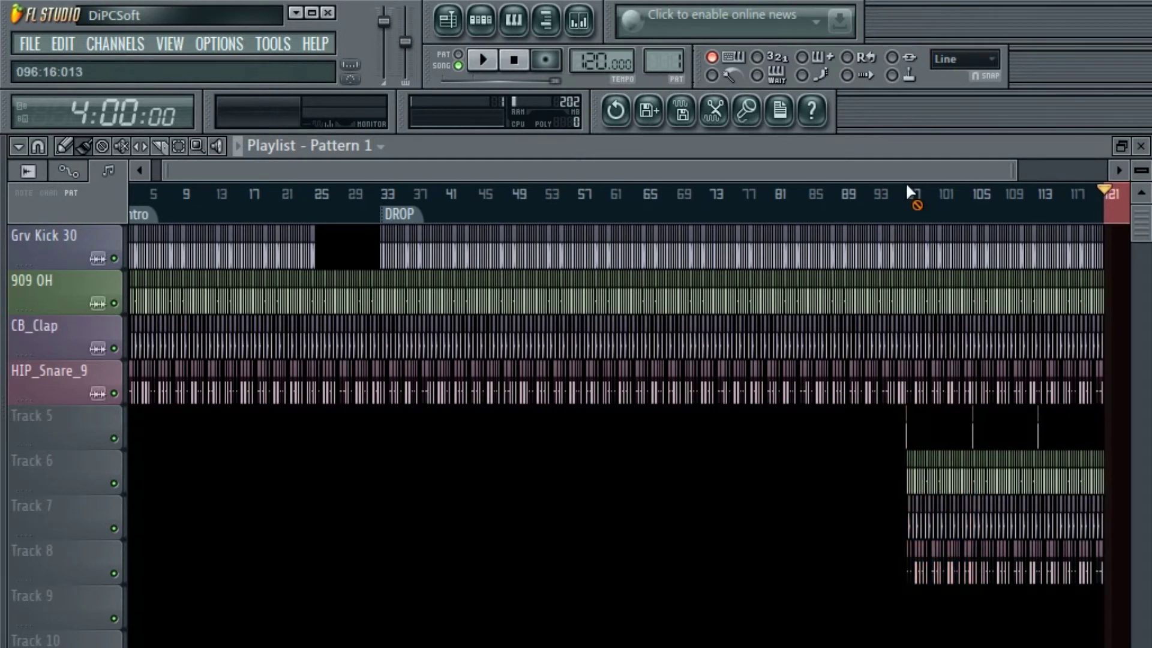
Add a marker named "Outtro" at bar 97.
{"action": "left_click", "coordinate": [912, 197]}
{"action": "scroll", "coordinate": [913, 192], "scroll_direction": "up", "scroll_amount": 6}
{"action": "left_click_drag", "start_coordinate": [909, 193], "coordinate": [1016, 210]}
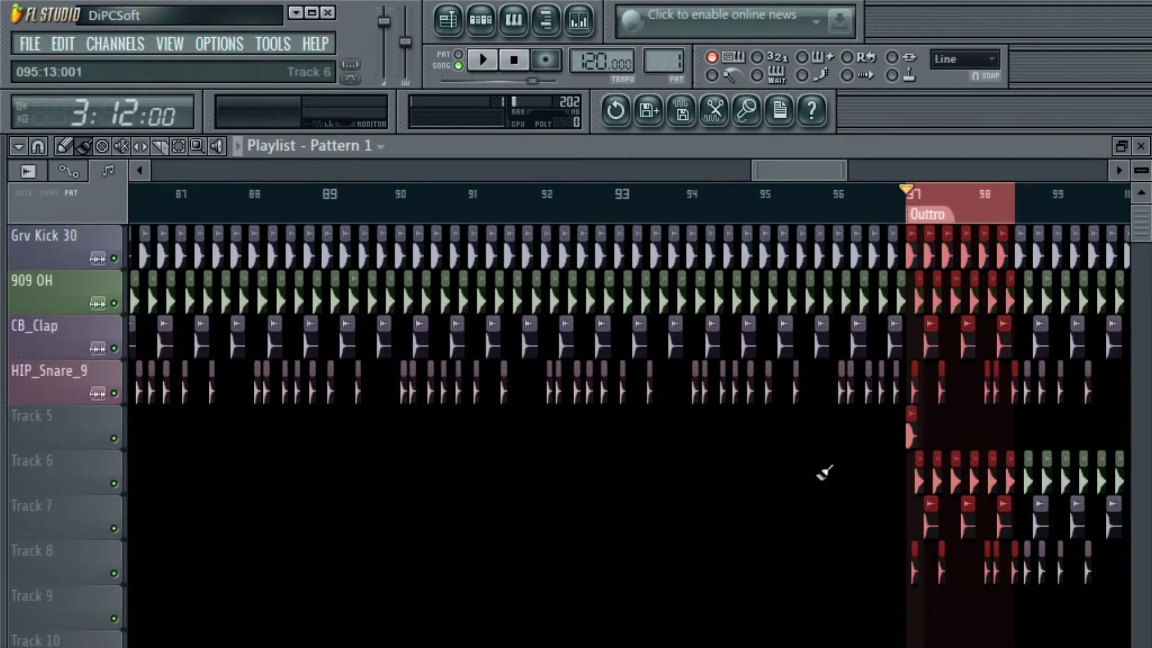
Delete the clips on Tracks 5 to 8 below the outro and undo the deletion.
{"action": "scroll", "coordinate": [938, 207], "scroll_direction": "down", "scroll_amount": 6}
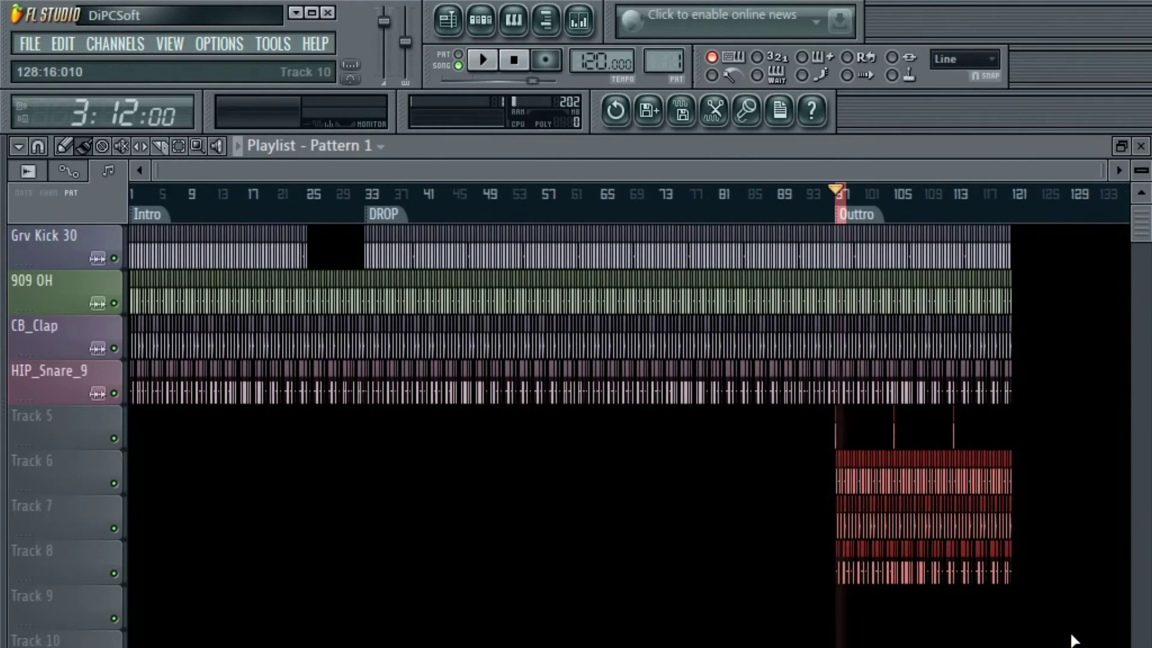
{"action": "key", "text": "Delete"}
{"action": "key", "text": "ctrl+z"}
Set the song position to bar 113 and select the playlist range starting there.
{"action": "scroll", "coordinate": [930, 381], "scroll_direction": "up", "scroll_amount": 2}
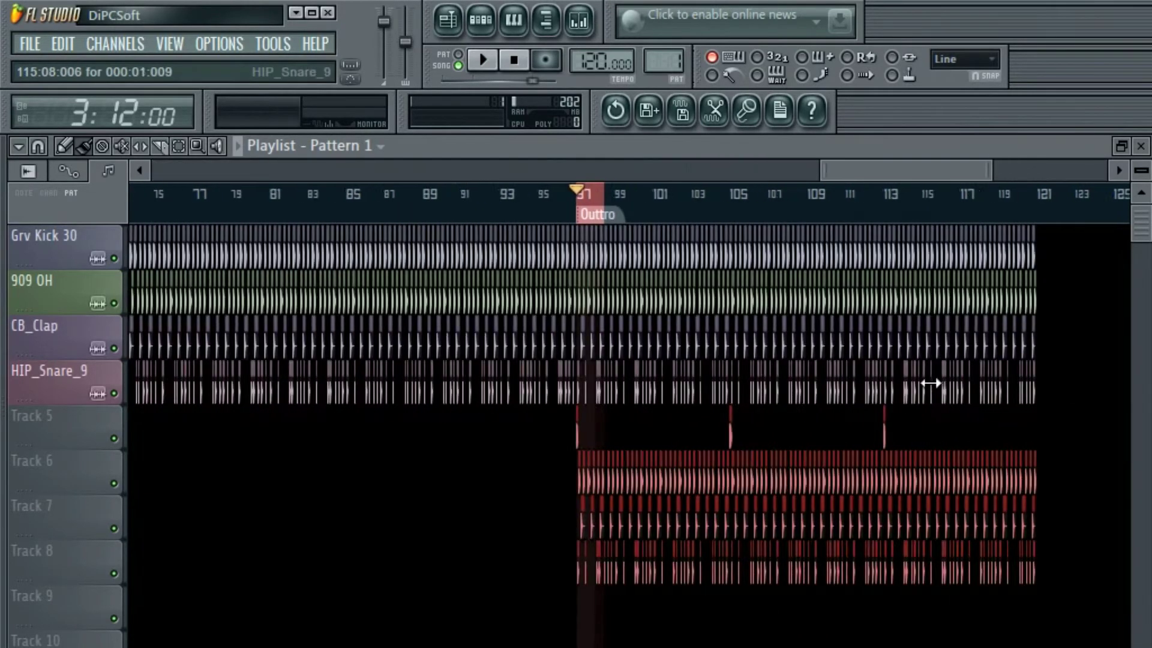
{"action": "scroll", "coordinate": [756, 207], "scroll_direction": "up", "scroll_amount": 4}
{"action": "left_click", "coordinate": [679, 204]}
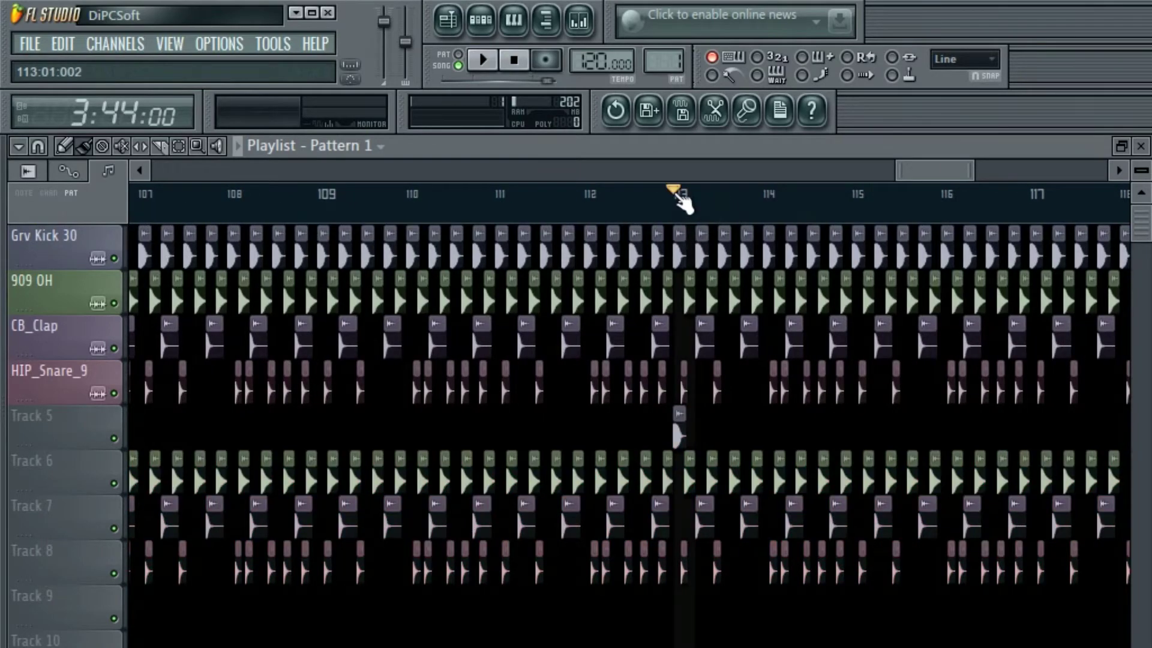
{"action": "left_click_drag", "start_coordinate": [680, 201], "coordinate": [904, 478]}
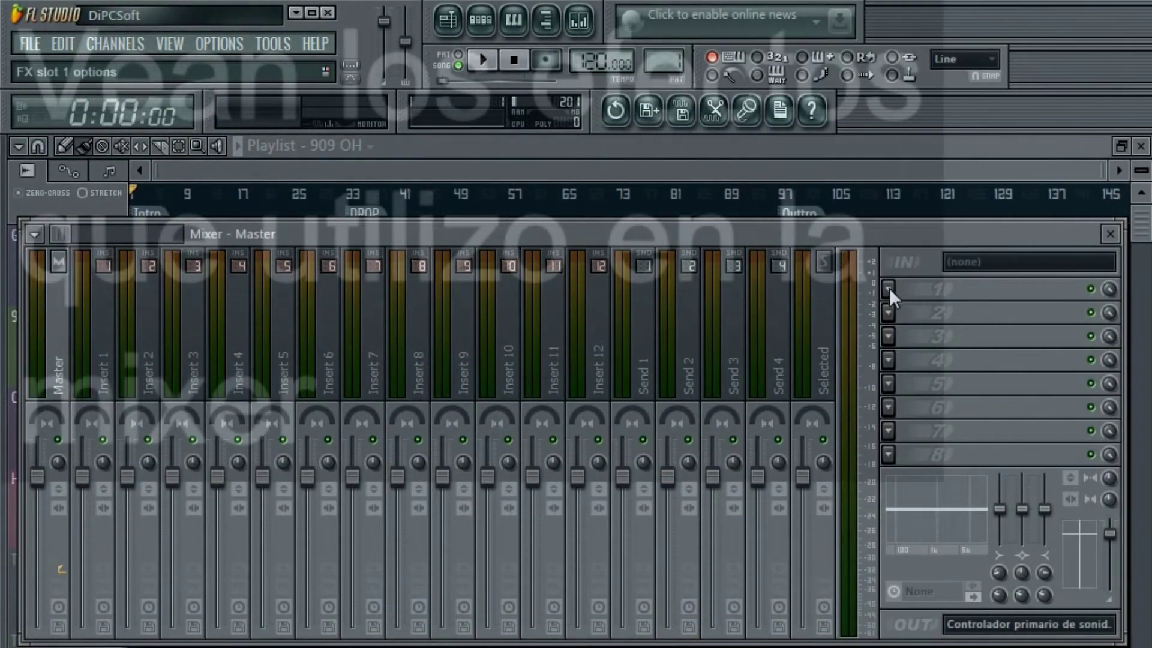
Load Fruity Soft Clipper into the Master track's first effect slot and Fruity Parametric EQ 2 into the second.
{"action": "left_click", "coordinate": [889, 290]}
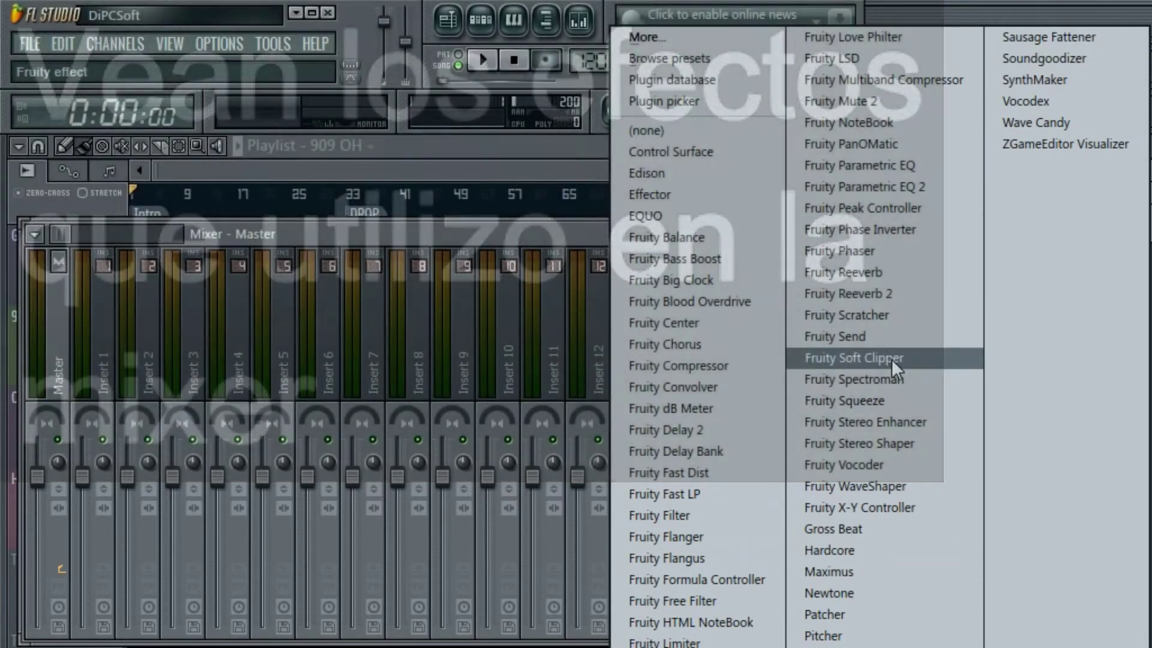
{"action": "left_click", "coordinate": [892, 360]}
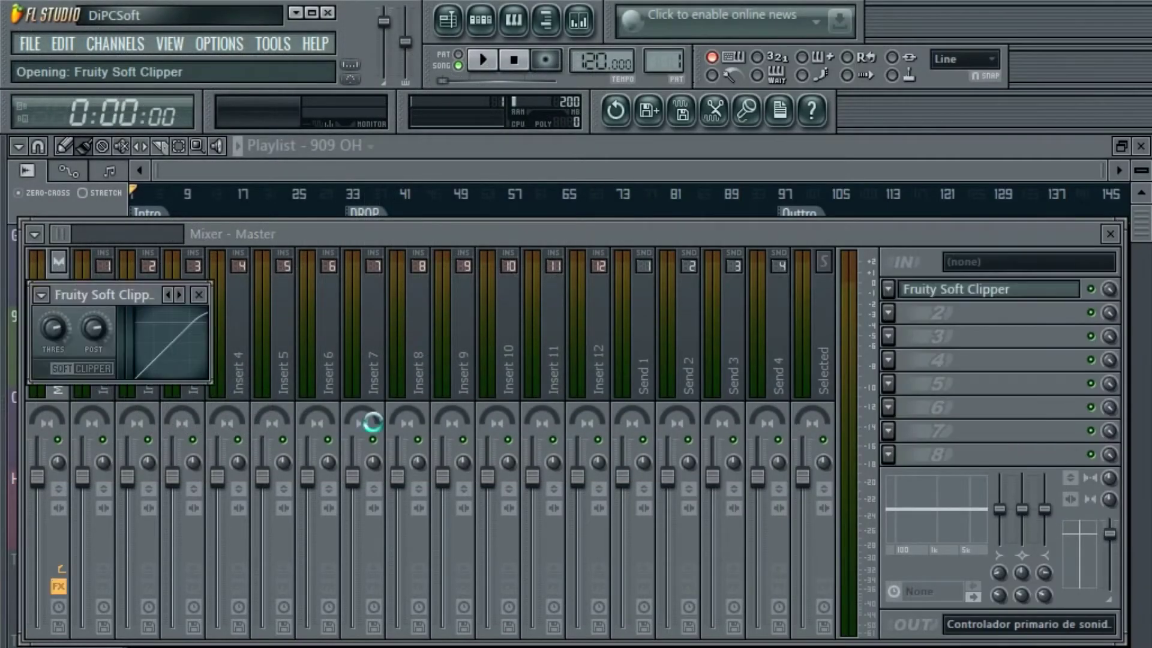
{"action": "left_click", "coordinate": [198, 295]}
{"action": "left_click", "coordinate": [913, 313]}
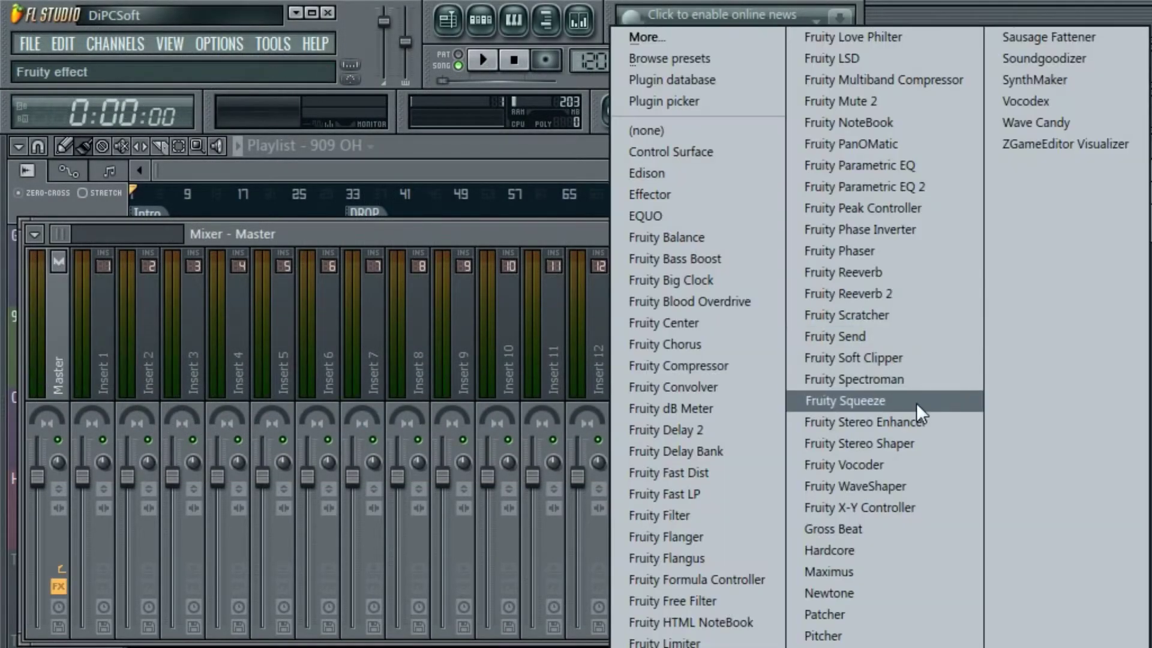
{"action": "left_click", "coordinate": [903, 193]}
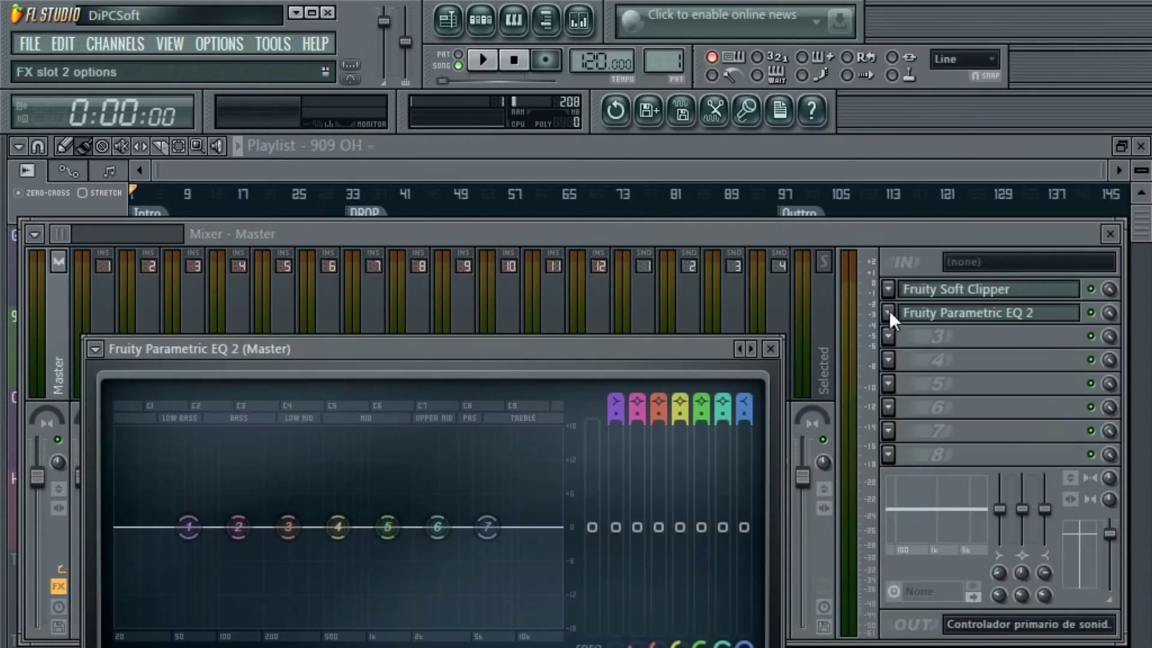
Move Fruity Parametric EQ 2 above Fruity Soft Clipper in the Master track's effect slots.
{"action": "left_click", "coordinate": [870, 304]}
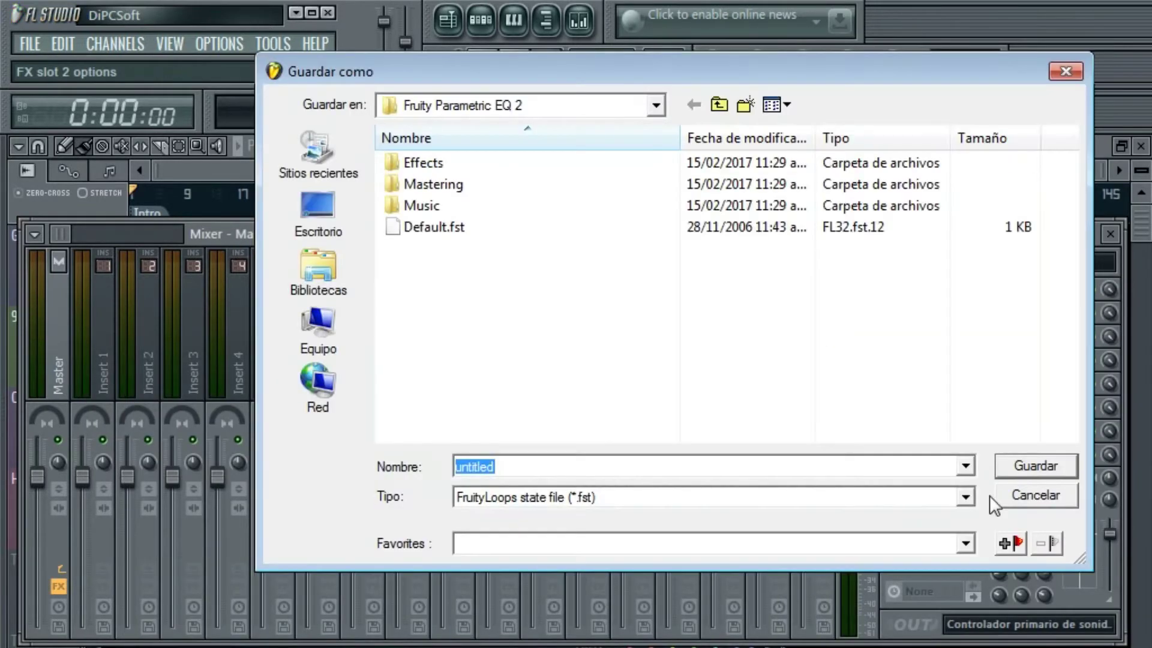
{"action": "left_click", "coordinate": [990, 501]}
{"action": "left_click", "coordinate": [888, 312]}
{"action": "left_click", "coordinate": [977, 540]}
{"action": "left_click", "coordinate": [959, 289]}
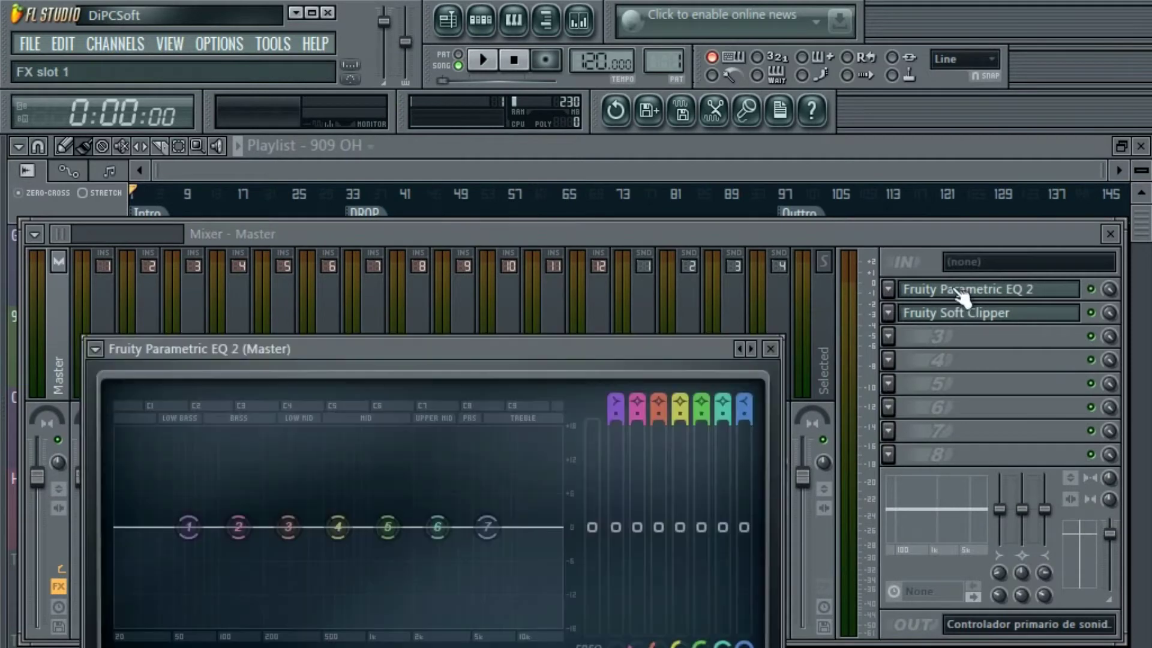
Apply the 40Hz + 18kHz cut preset to Fruity Parametric EQ 2 and open Fruity Soft Clipper.
{"action": "left_click", "coordinate": [97, 241]}
{"action": "mouse_move", "coordinate": [159, 293]}
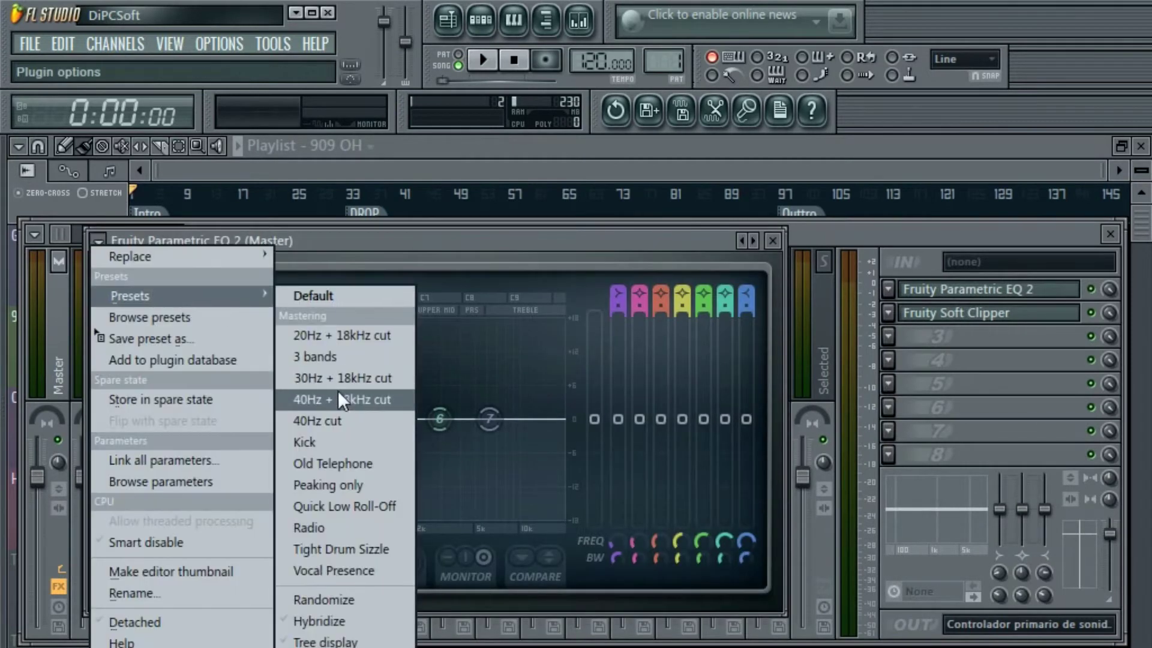
{"action": "left_click", "coordinate": [339, 399]}
{"action": "left_click", "coordinate": [953, 313]}
{"action": "left_click", "coordinate": [950, 333]}
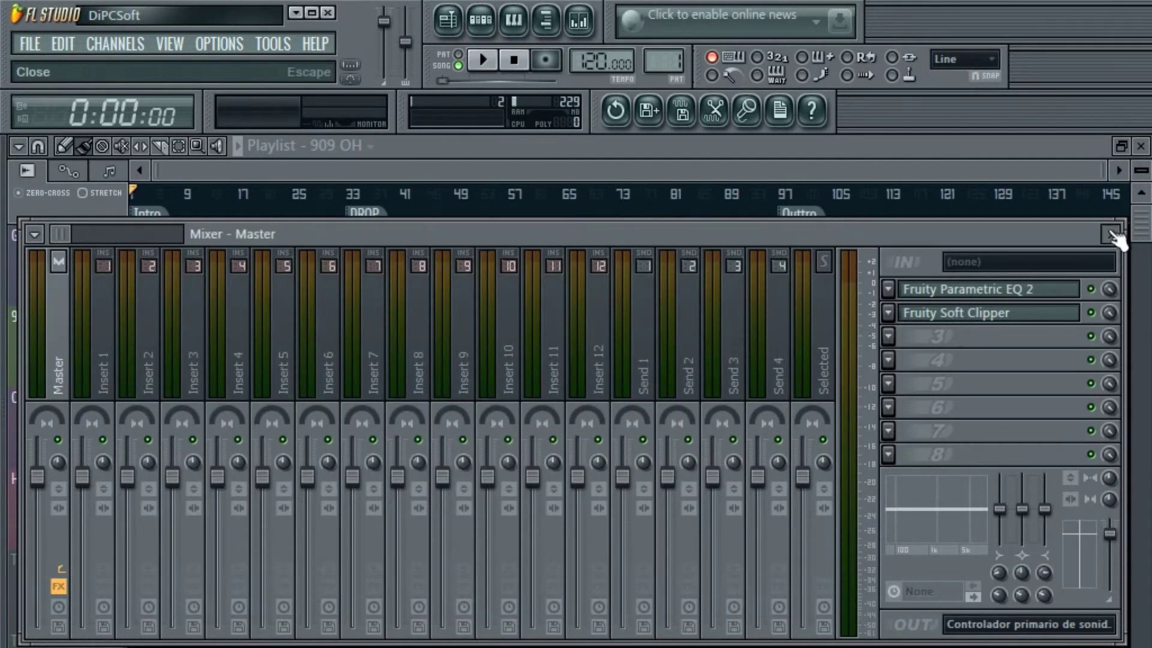
Load Maximus into the Master track's third effect slot and move its window clear of the slot list.
{"action": "left_click", "coordinate": [1111, 234]}
{"action": "left_click", "coordinate": [578, 20]}
{"action": "left_click", "coordinate": [935, 336]}
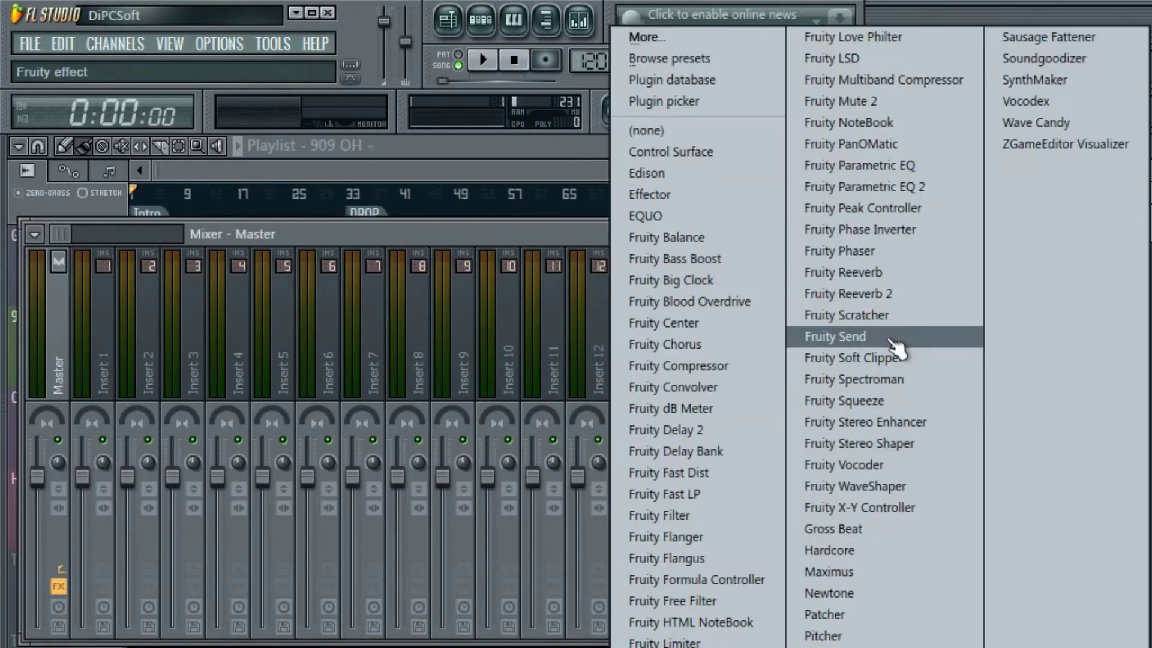
{"action": "key", "text": "Escape"}
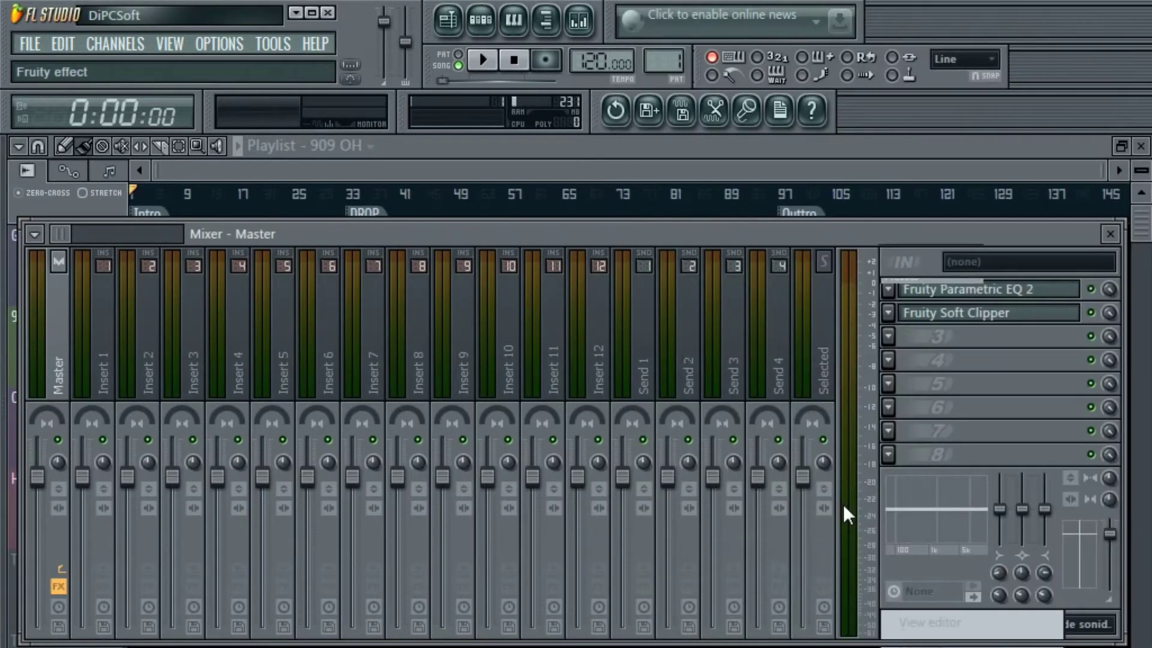
{"action": "left_click_drag", "start_coordinate": [419, 405], "coordinate": [381, 176]}
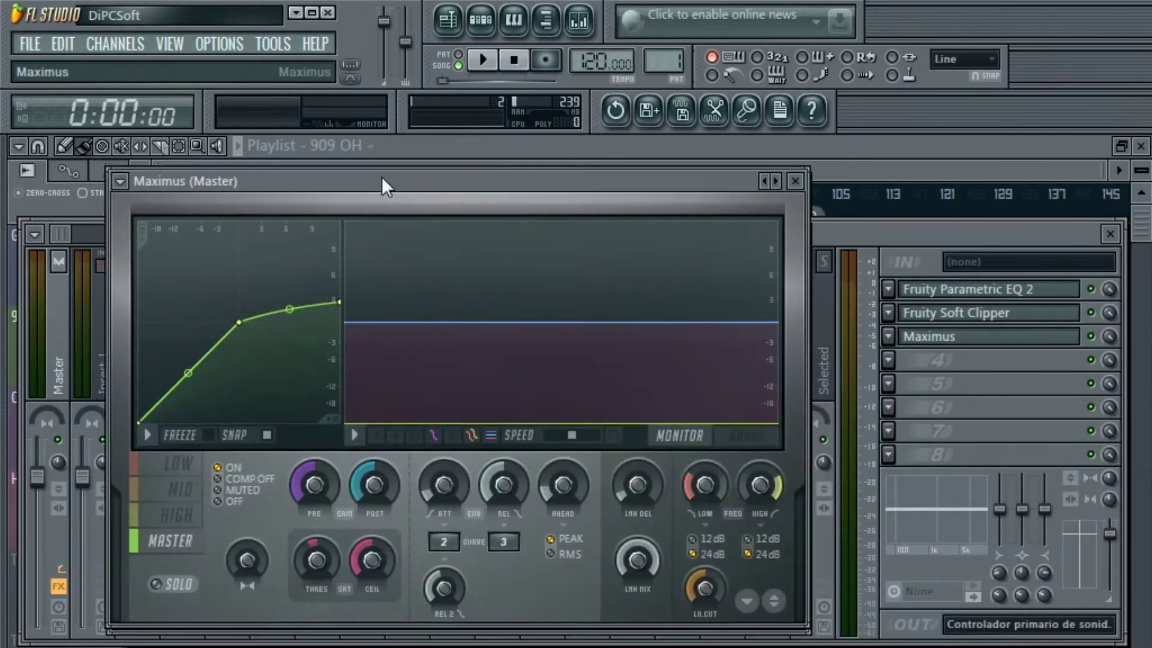
Load another preset into Maximus on the Master track and start song playback.
{"action": "left_click", "coordinate": [121, 178]}
{"action": "mouse_move", "coordinate": [187, 236]}
{"action": "left_click", "coordinate": [357, 41]}
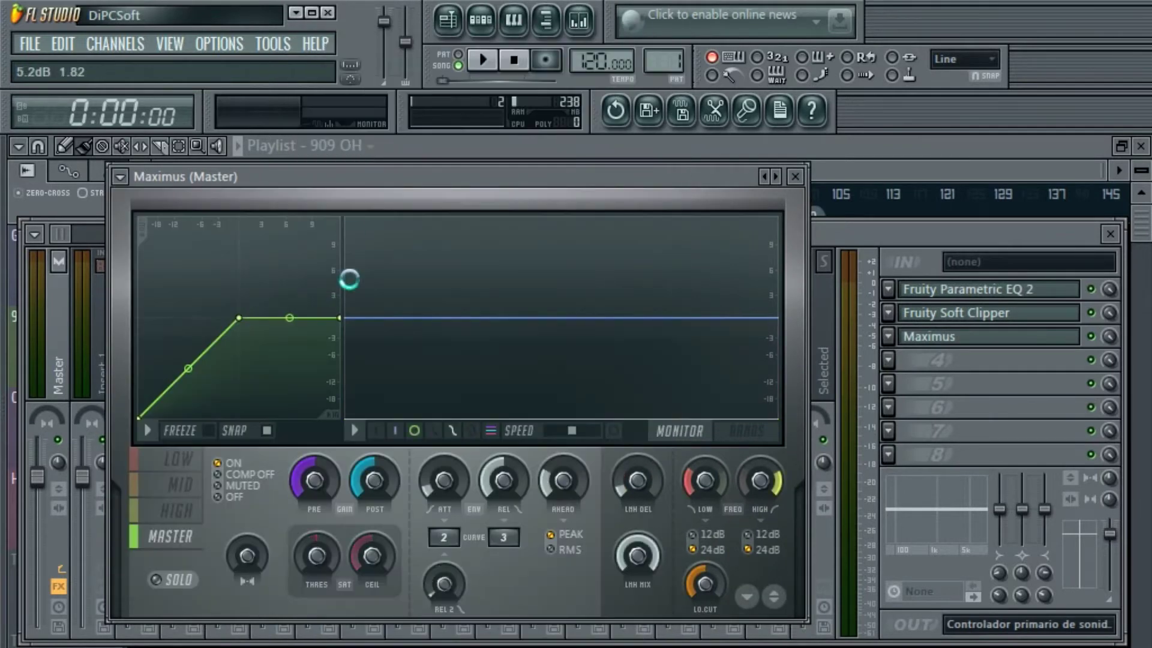
{"action": "key", "text": "space"}
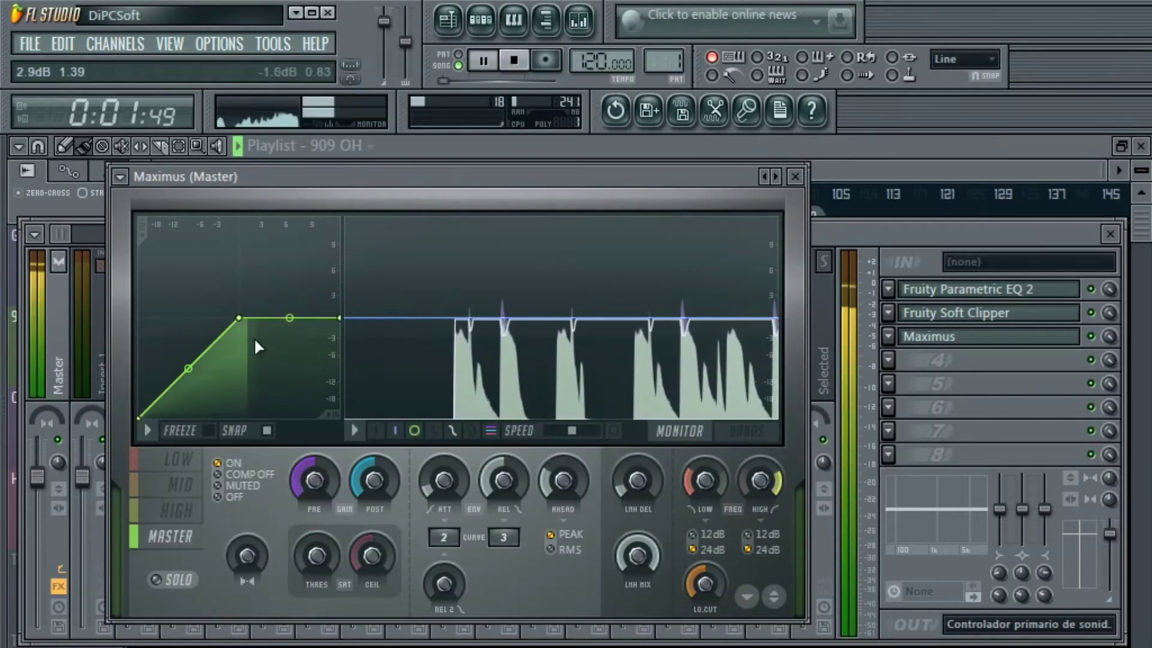
Solo the bands in Maximus, adjust the low band's stereo separation and set the mid band to 30% separated.
{"action": "left_click", "coordinate": [179, 459]}
{"action": "left_click", "coordinate": [157, 579]}
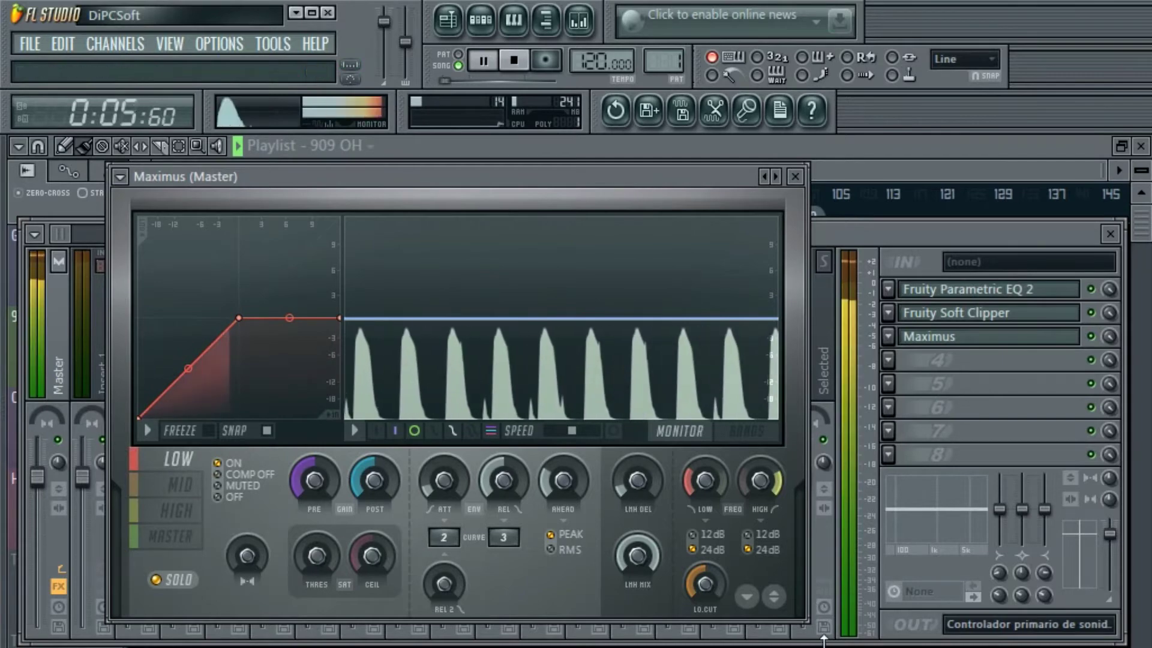
{"action": "left_click_drag", "start_coordinate": [247, 556], "coordinate": [247, 483]}
{"action": "left_click", "coordinate": [180, 484]}
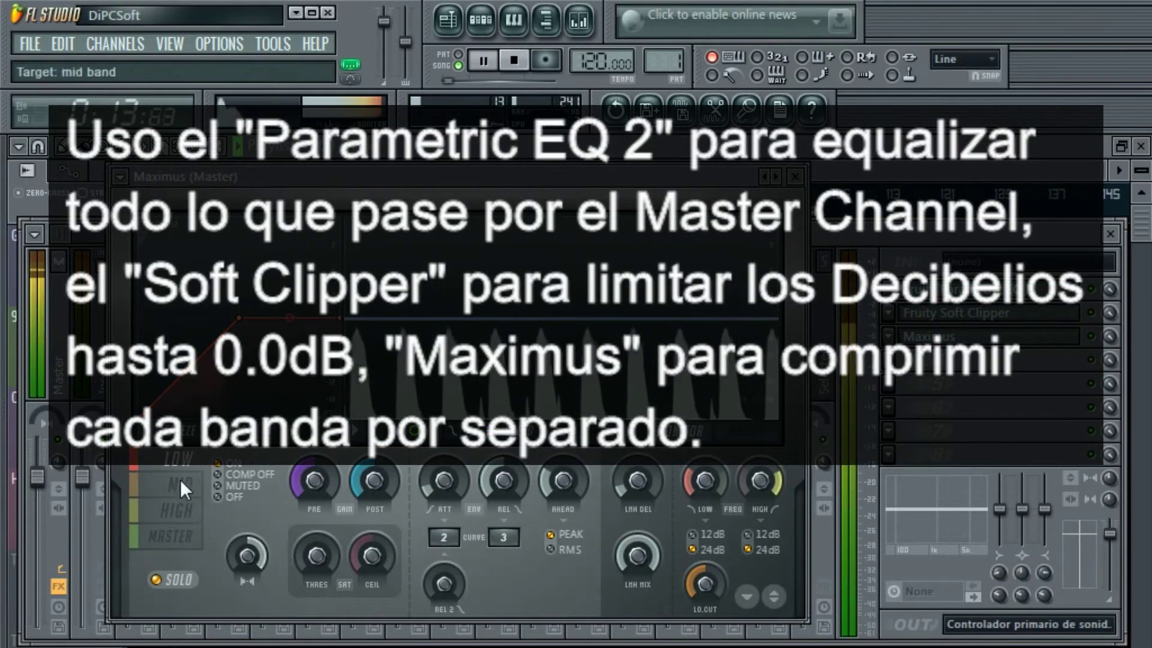
{"action": "left_click_drag", "start_coordinate": [247, 556], "coordinate": [246, 570]}
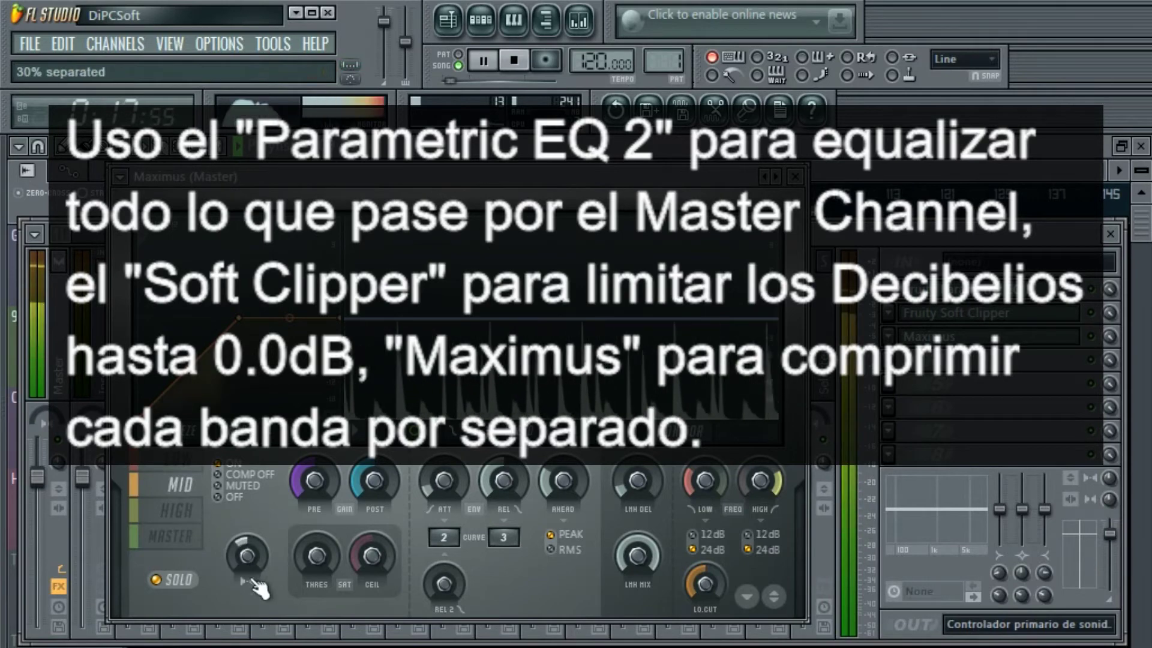
Set the Maximus high band to 100% separated, and give the master band compression off and about 1.3 dB post gain.
{"action": "left_click", "coordinate": [177, 511]}
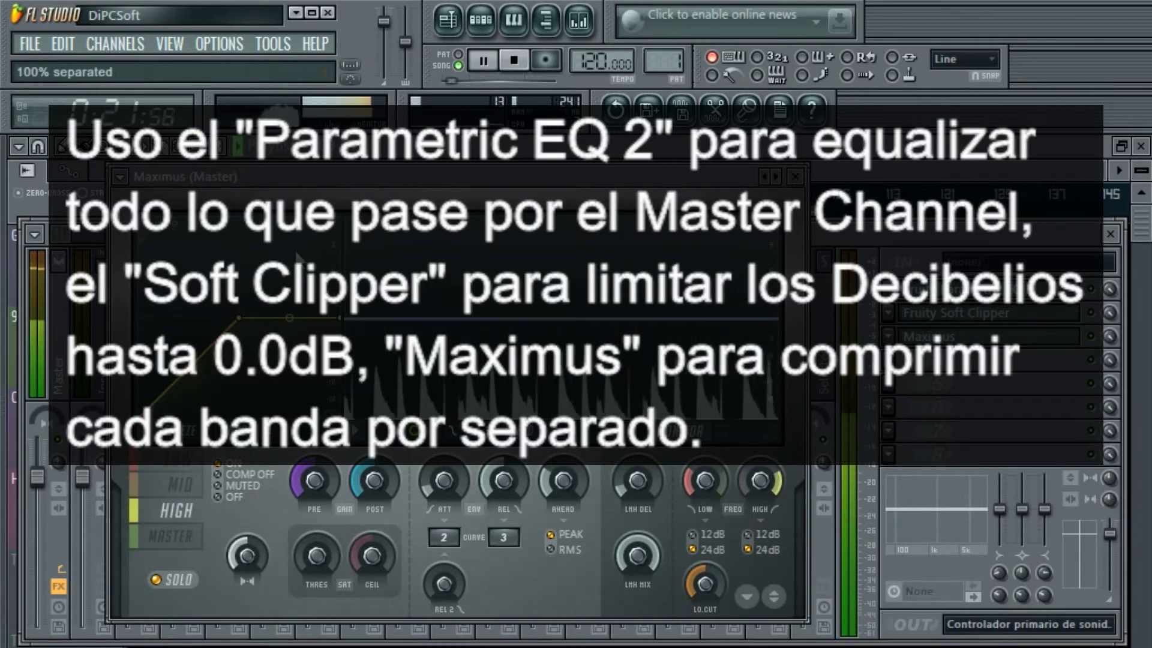
{"action": "left_click", "coordinate": [180, 485]}
{"action": "left_click", "coordinate": [174, 536]}
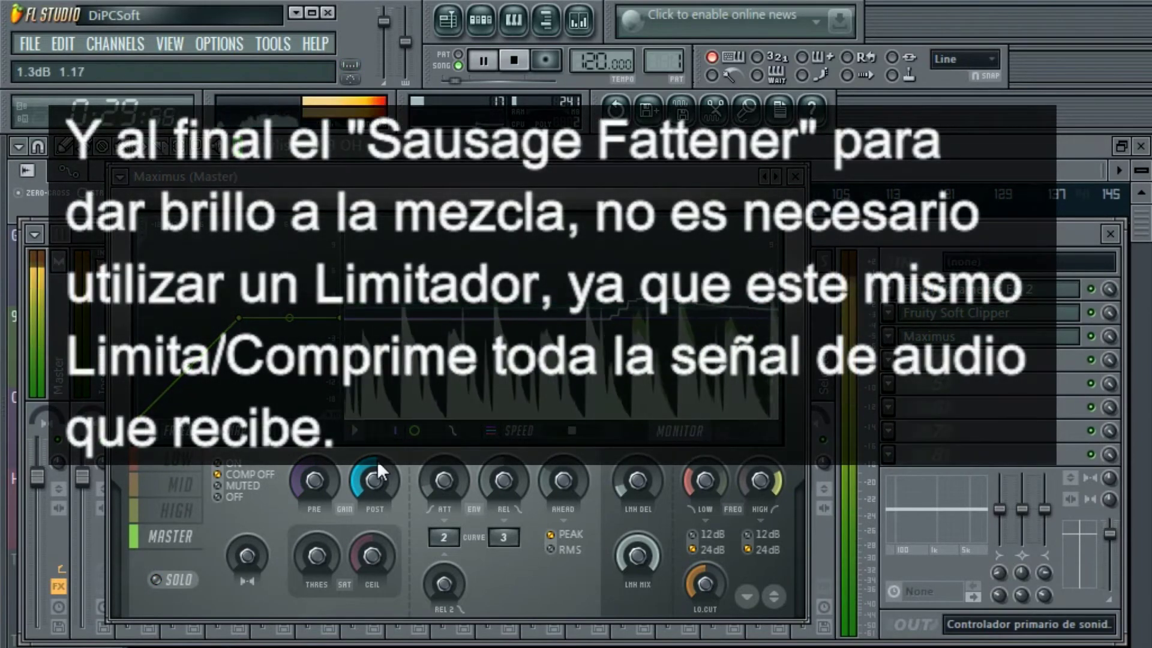
Load Sausage Fattener into the Master track's fourth effect slot.
{"action": "left_click", "coordinate": [918, 381]}
{"action": "left_click", "coordinate": [918, 380]}
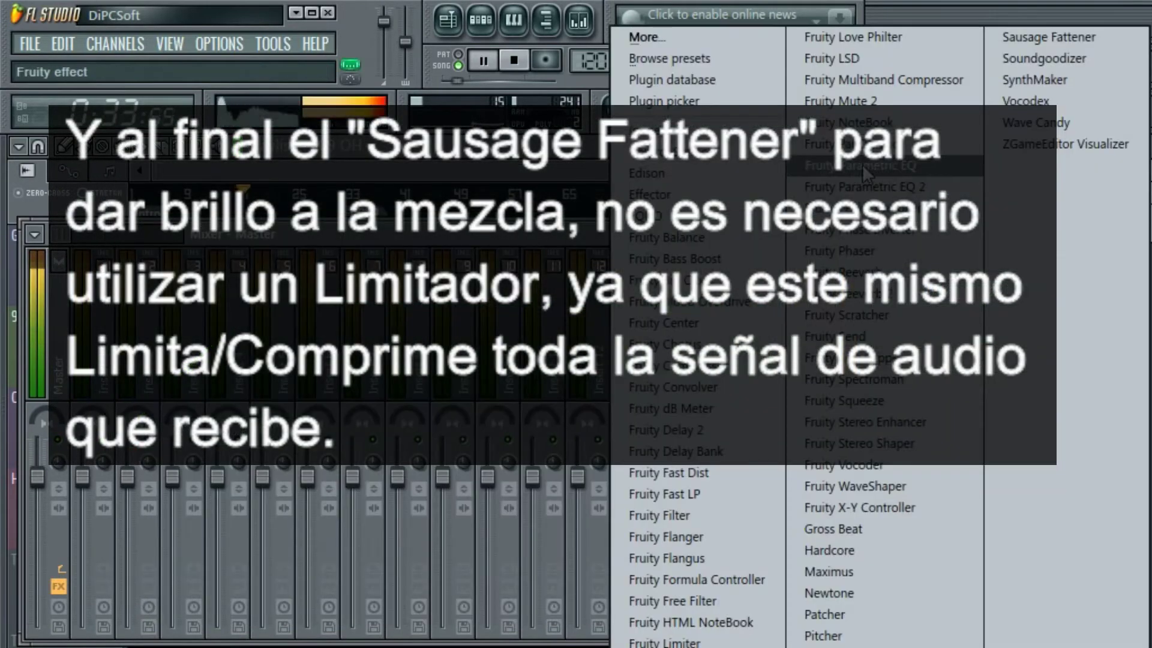
{"action": "left_click", "coordinate": [720, 37]}
{"action": "left_click_drag", "start_coordinate": [711, 78], "coordinate": [712, 309]}
{"action": "scroll", "coordinate": [483, 441], "scroll_direction": "down", "scroll_amount": 10}
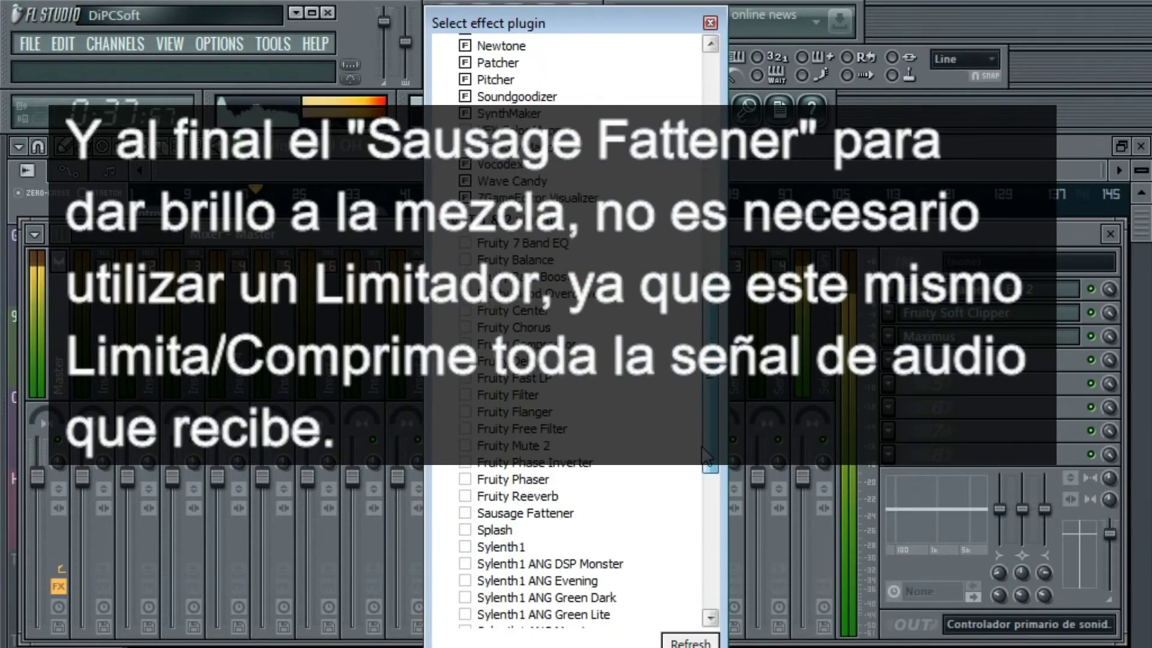
{"action": "left_click", "coordinate": [711, 22]}
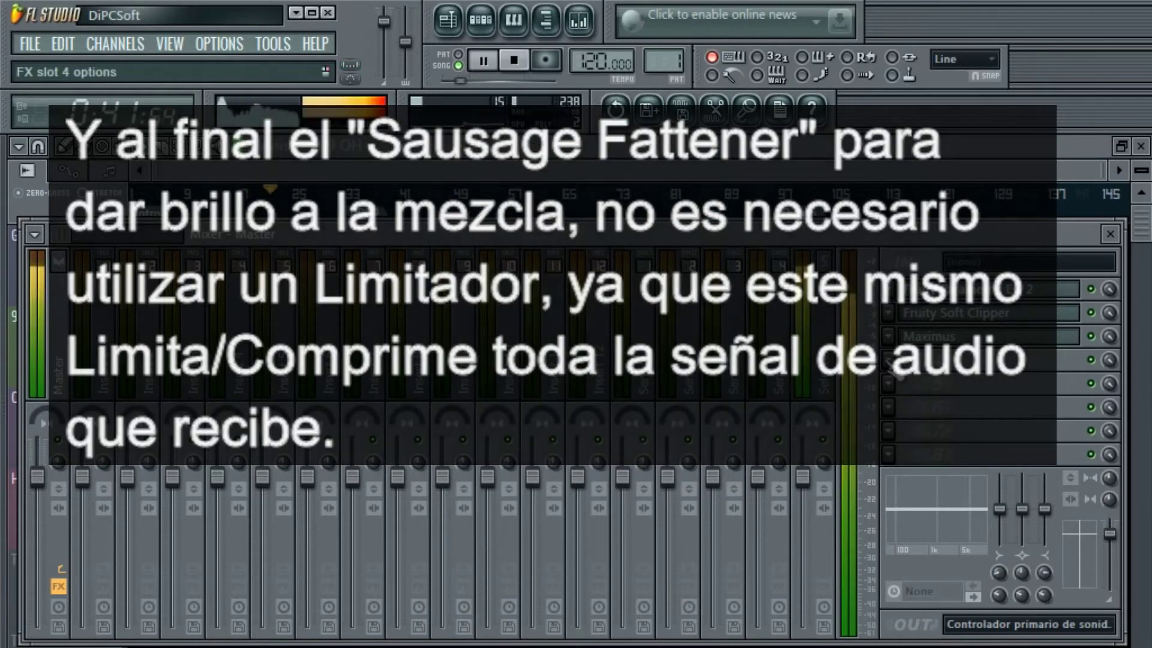
{"action": "left_click", "coordinate": [918, 360]}
{"action": "left_click", "coordinate": [1064, 325]}
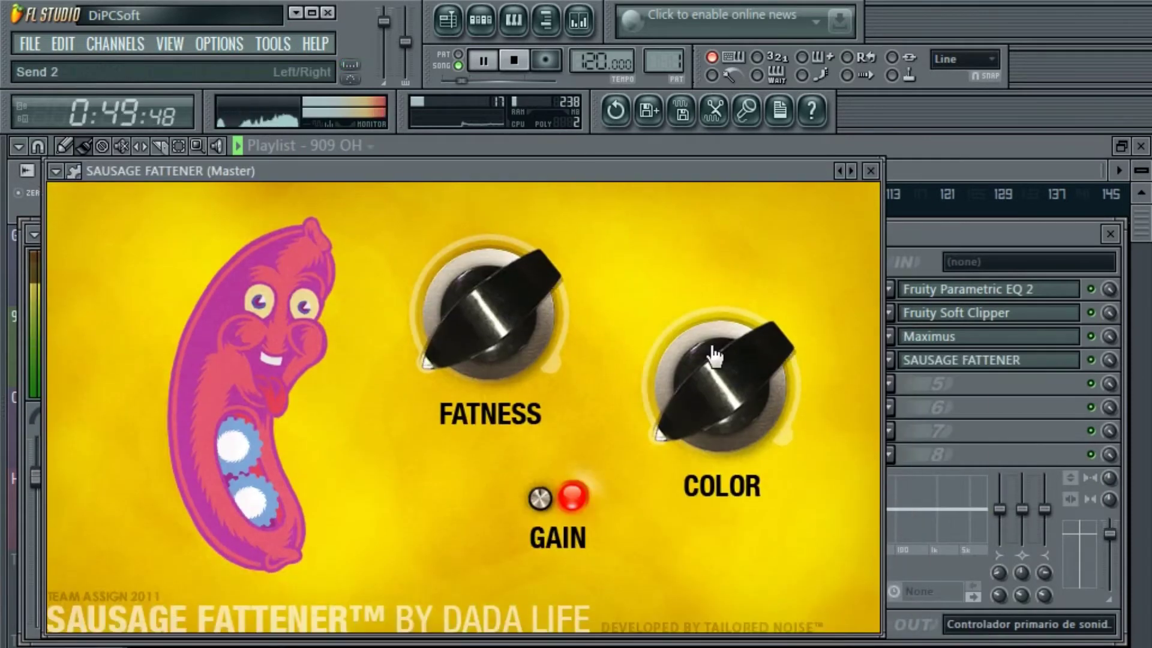
Lower the pre gain of the Maximus high band to about -9.8 dB and close the plugin.
{"action": "left_click", "coordinate": [942, 336]}
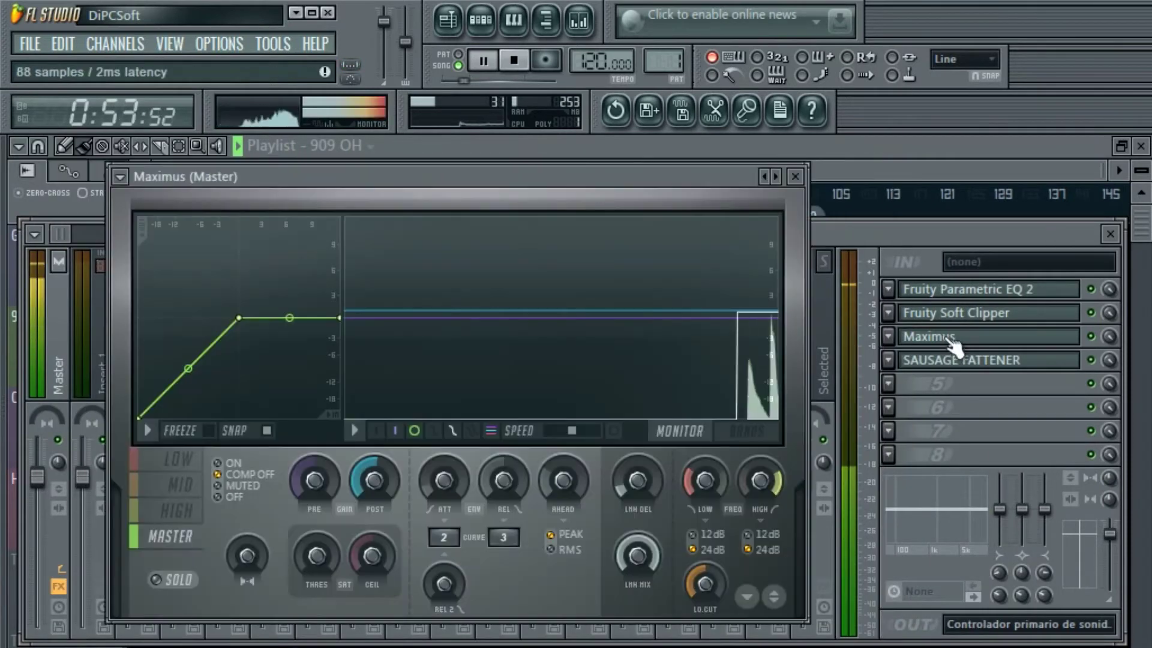
{"action": "left_click", "coordinate": [180, 510]}
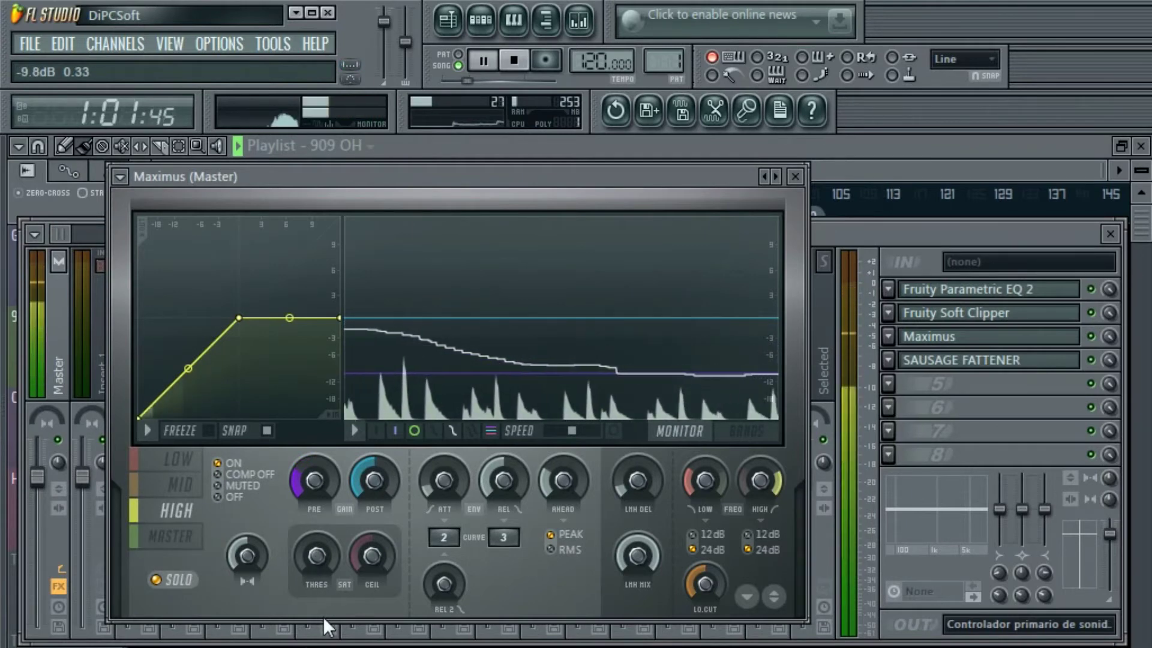
{"action": "left_click", "coordinate": [795, 177]}
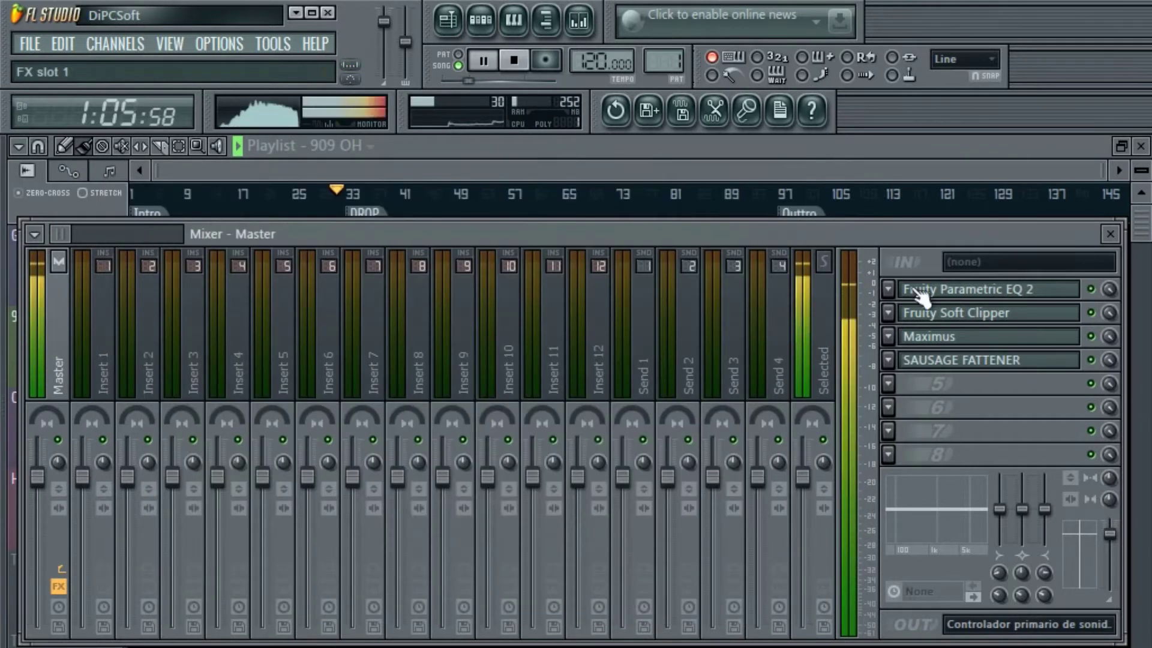
Apply the 30Hz + 18kHz cut preset to Fruity Parametric EQ 2, stop playback and close the plugin and mixer.
{"action": "left_click", "coordinate": [1008, 293]}
{"action": "left_click_drag", "start_coordinate": [141, 398], "coordinate": [198, 419]}
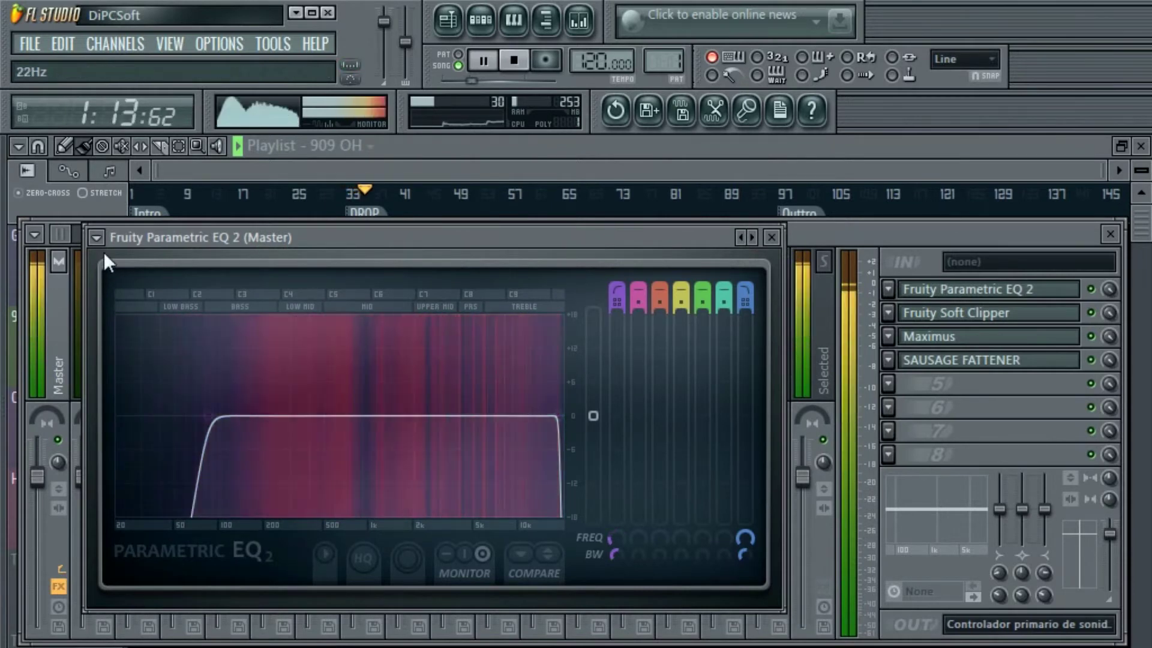
{"action": "left_click", "coordinate": [97, 238]}
{"action": "mouse_move", "coordinate": [165, 290]}
{"action": "left_click", "coordinate": [343, 370]}
{"action": "key", "text": "space"}
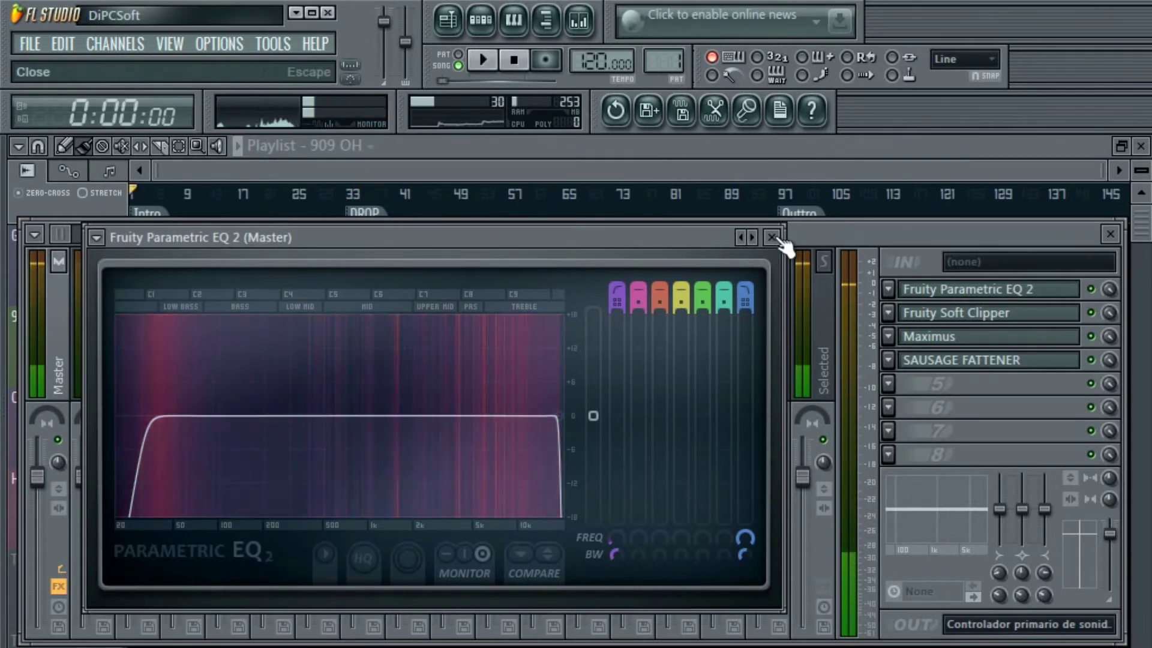
{"action": "left_click", "coordinate": [771, 237]}
{"action": "left_click", "coordinate": [1110, 235]}
{"action": "scroll", "coordinate": [478, 319], "scroll_direction": "up", "scroll_amount": 8}
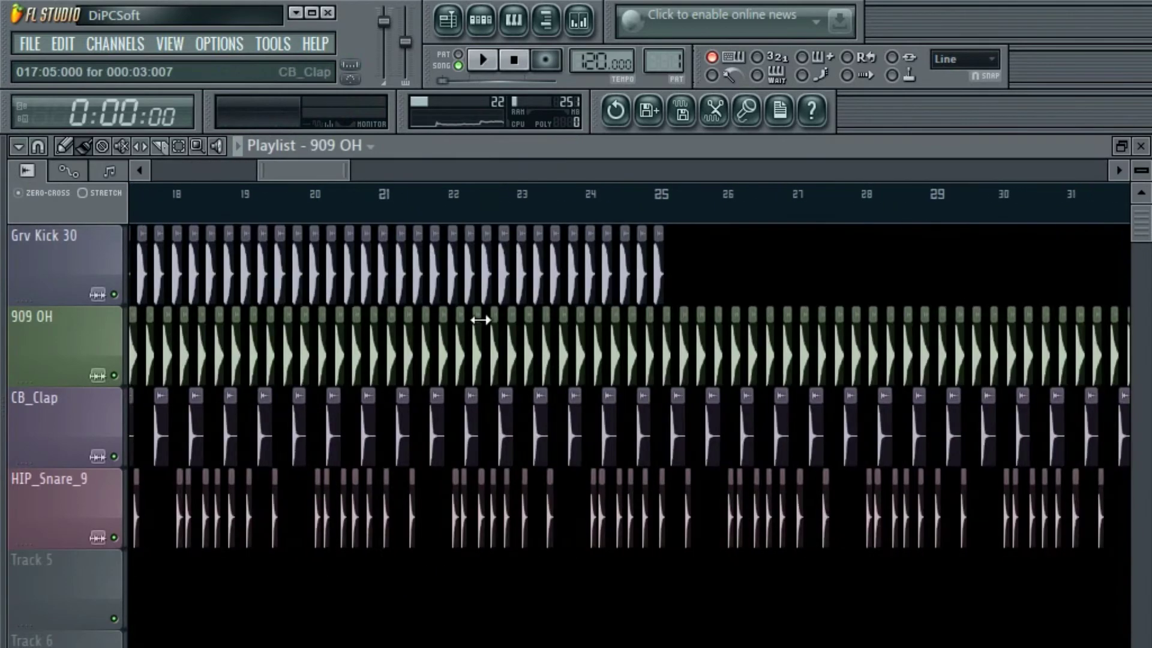
{"action": "scroll", "coordinate": [826, 348], "scroll_direction": "up", "scroll_amount": 2}
{"action": "left_click_drag", "start_coordinate": [696, 216], "coordinate": [930, 223]}
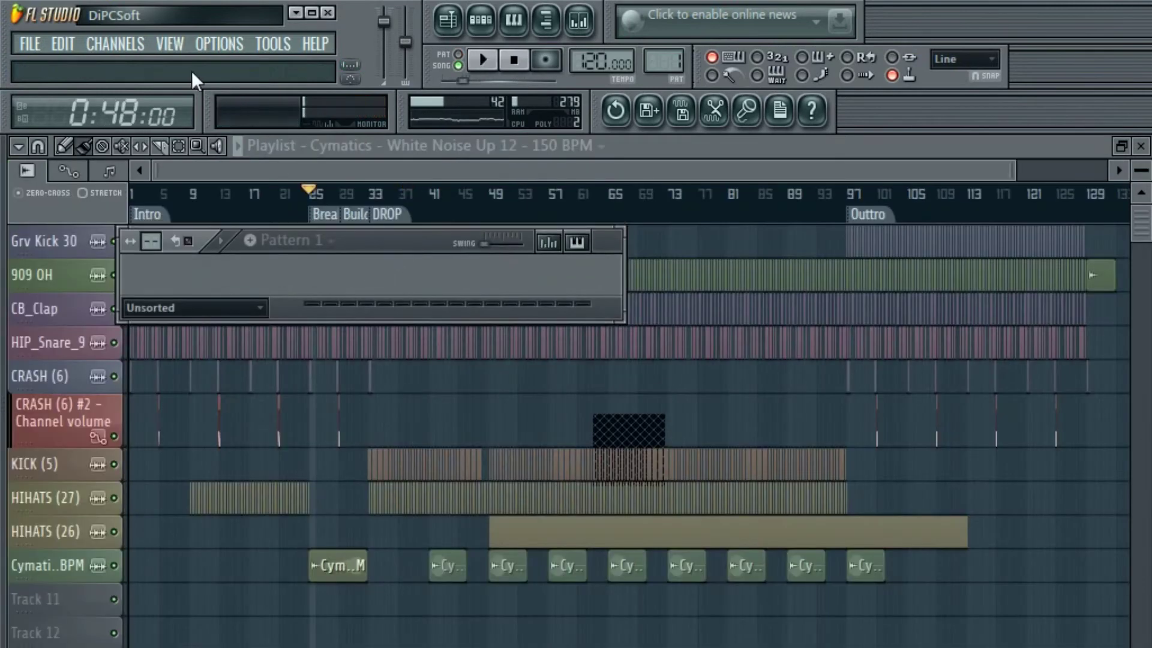
Enable Sylenth1 in the list of available generator plugins.
{"action": "left_click", "coordinate": [116, 43]}
{"action": "mouse_move", "coordinate": [125, 65]}
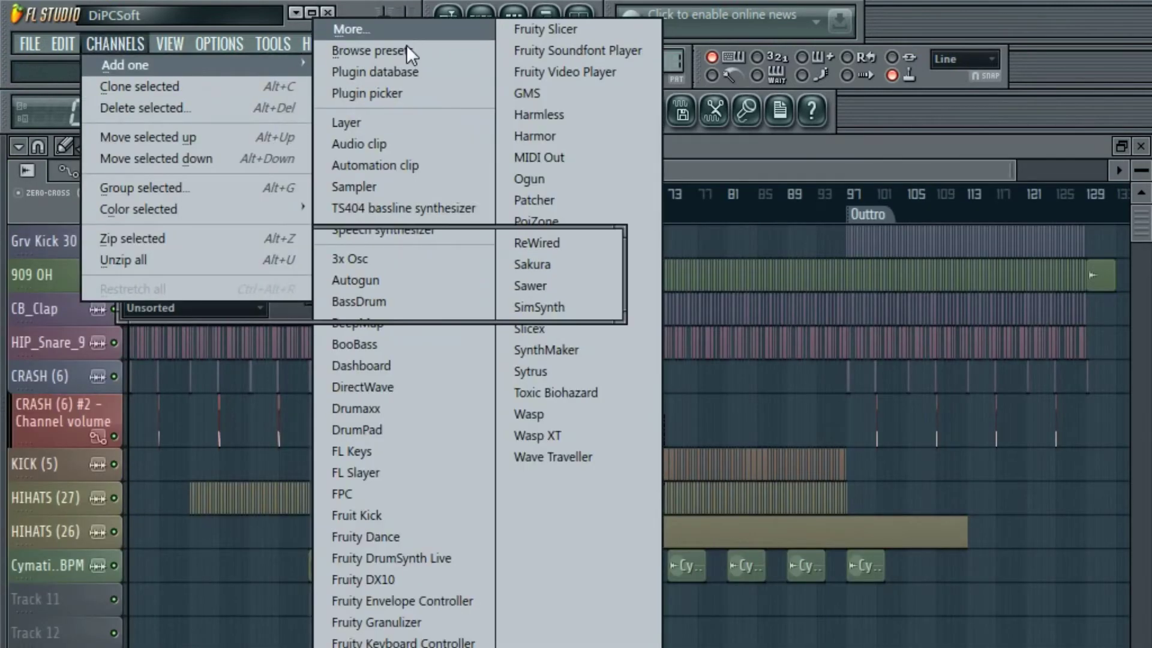
{"action": "left_click", "coordinate": [384, 32]}
{"action": "scroll", "coordinate": [694, 462], "scroll_direction": "down", "scroll_amount": 15}
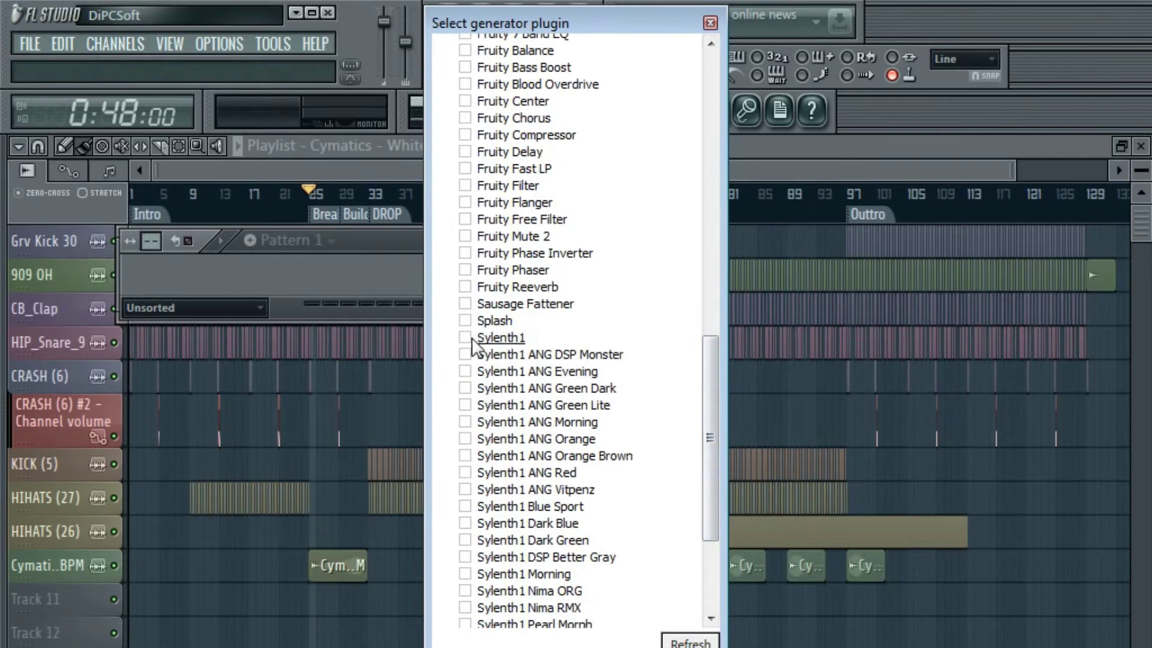
{"action": "left_click", "coordinate": [709, 23]}
Add a new Sylenth1 channel to the project.
{"action": "left_click", "coordinate": [115, 44]}
{"action": "mouse_move", "coordinate": [125, 65]}
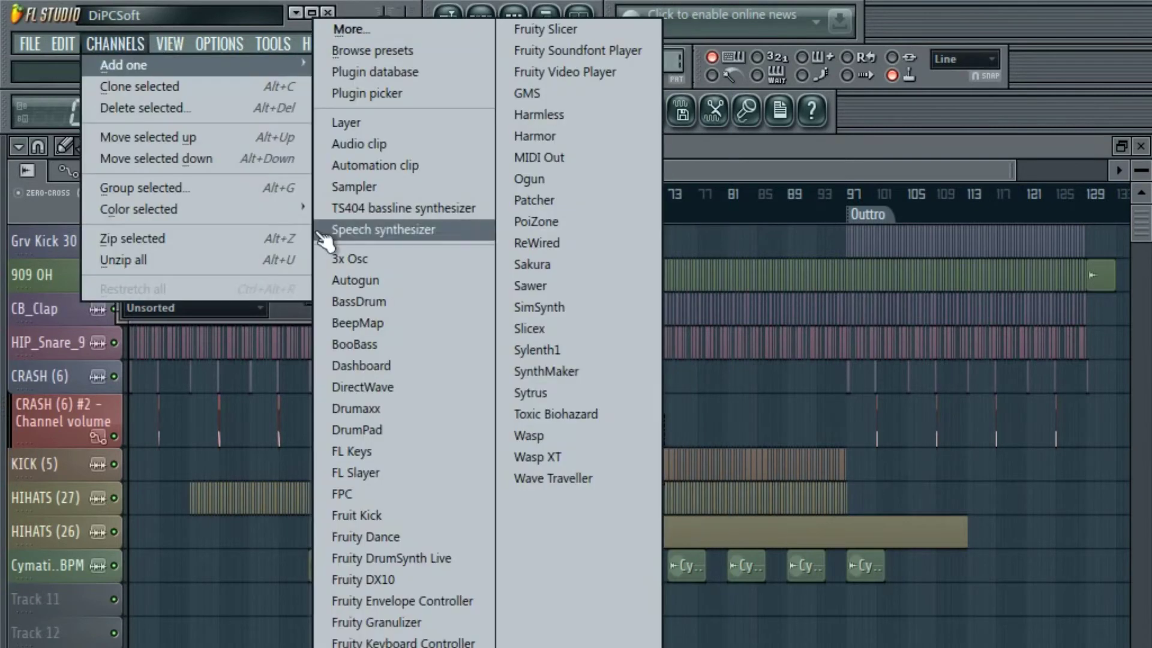
{"action": "left_click", "coordinate": [595, 350]}
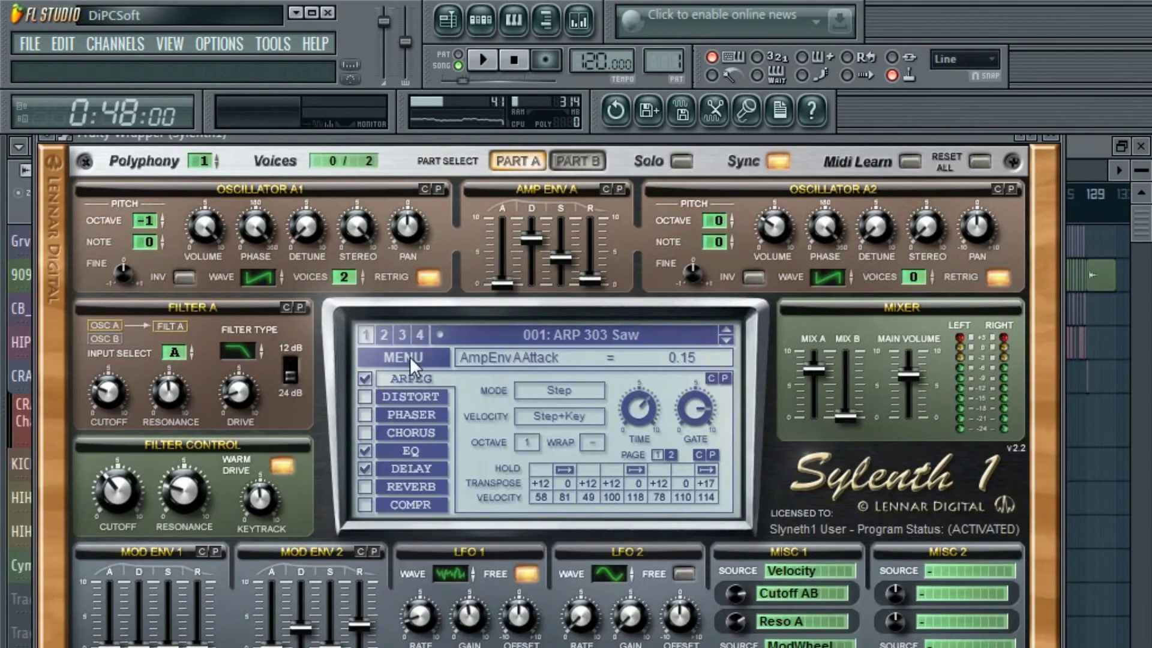
Load the bank file Factorybank2.fxb into Sylenth1.
{"action": "left_click", "coordinate": [410, 356]}
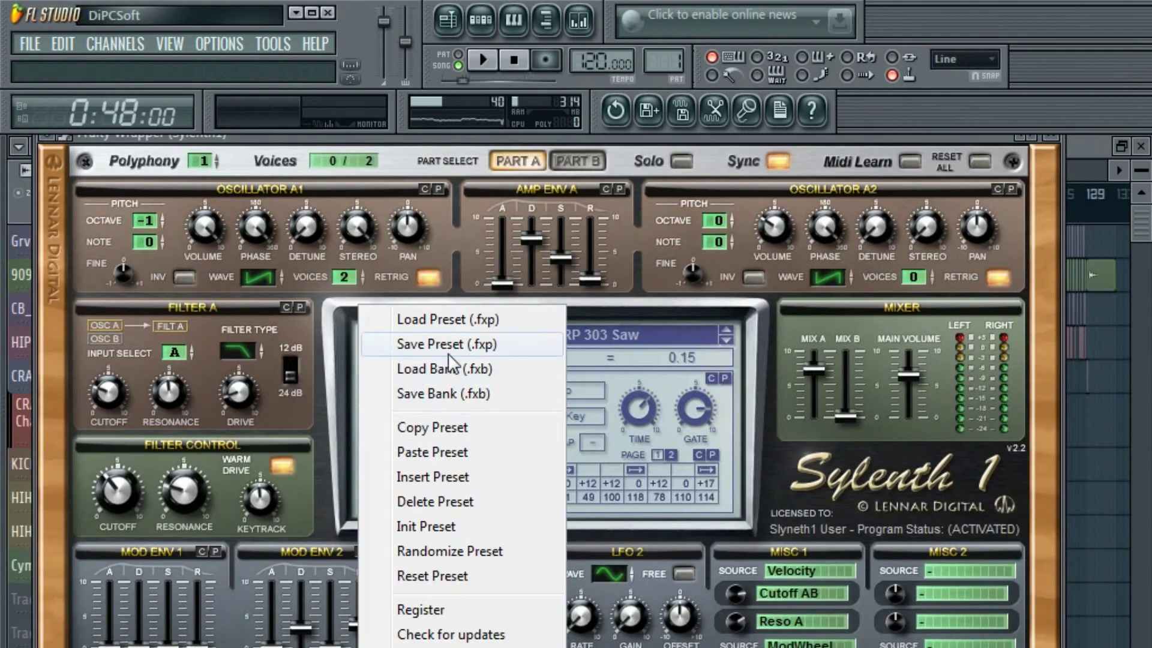
{"action": "left_click", "coordinate": [453, 370]}
{"action": "left_click", "coordinate": [239, 176]}
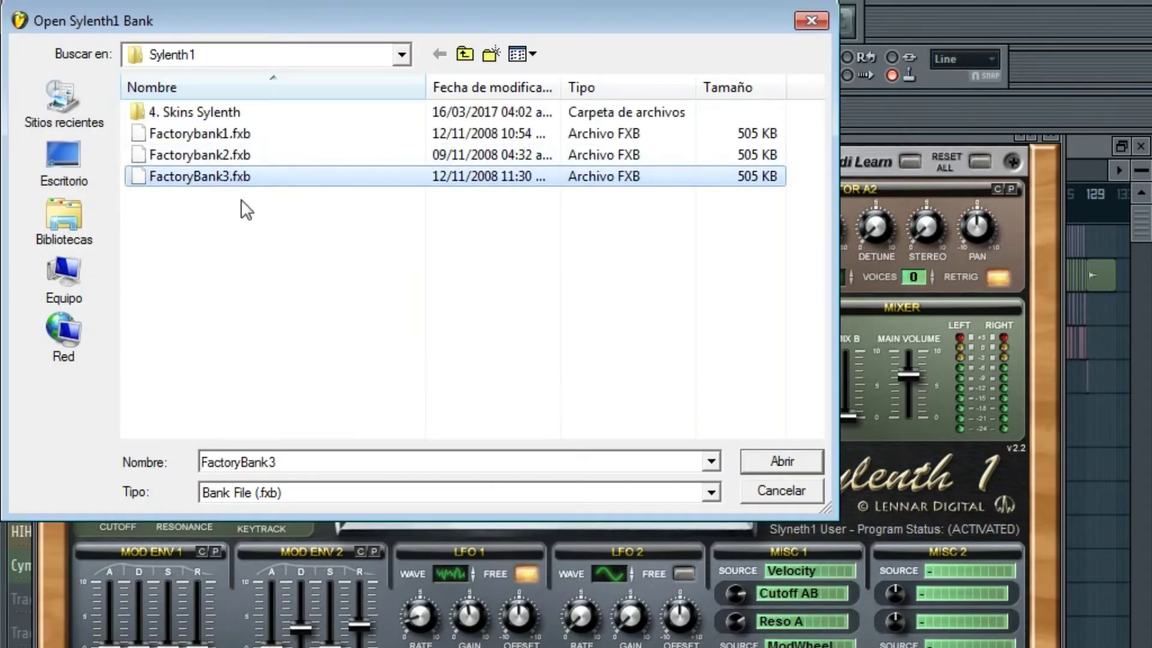
{"action": "double_click", "coordinate": [240, 154]}
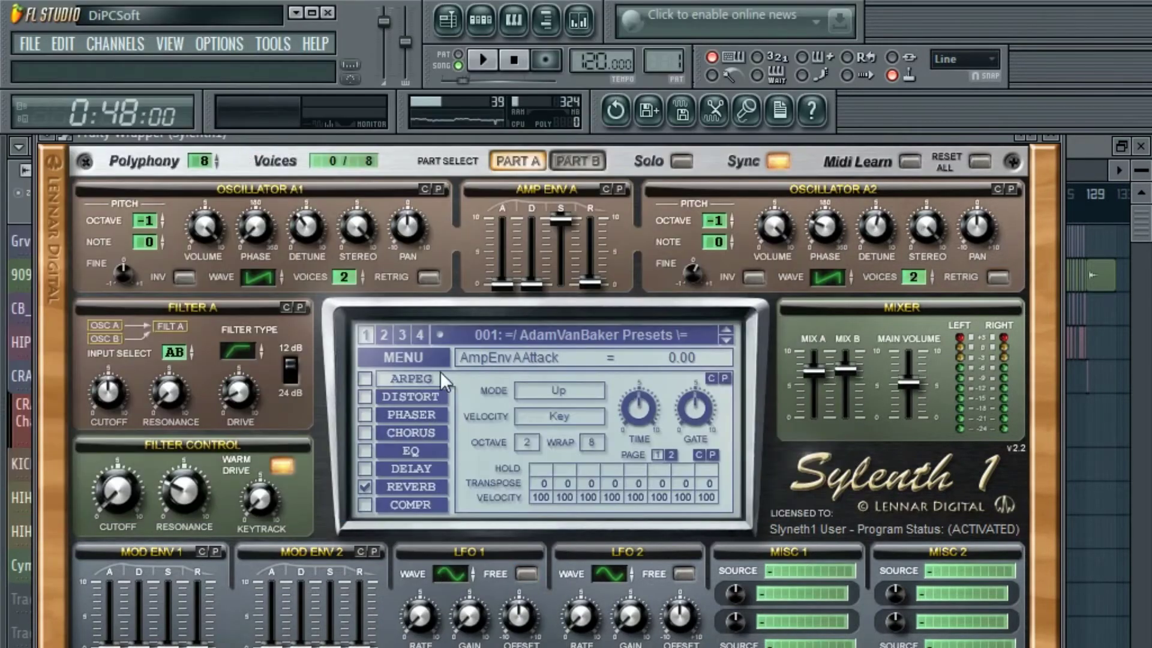
Browse the Sylenth1 presets and choose 267: BS Bassic.
{"action": "left_click", "coordinate": [520, 332]}
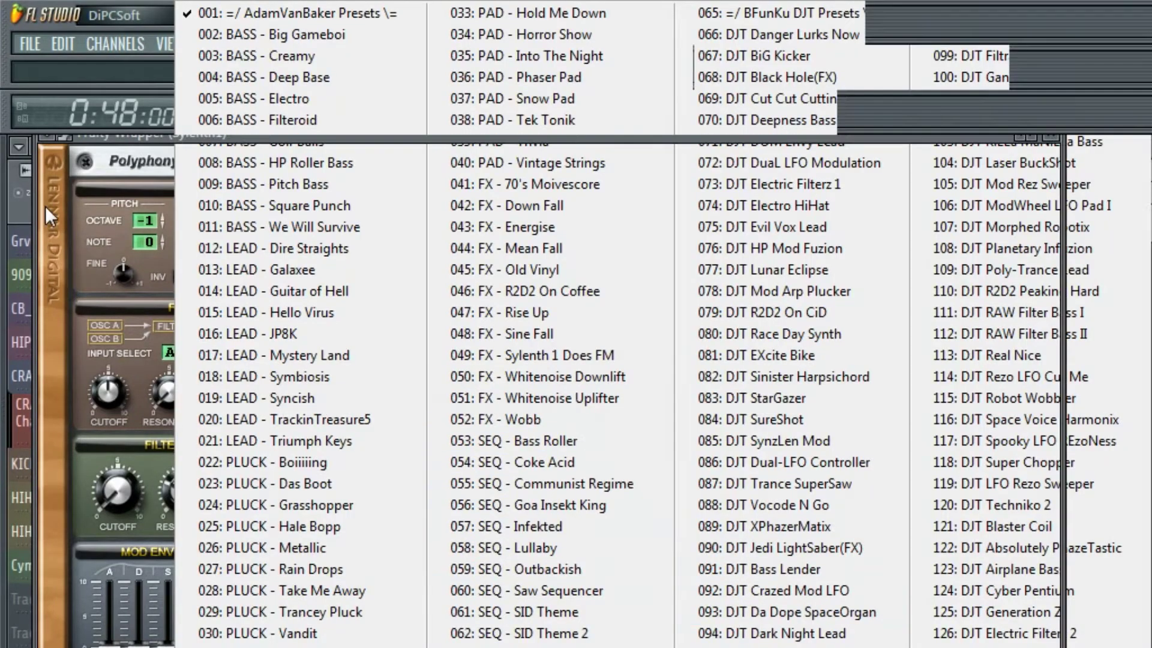
{"action": "left_click", "coordinate": [48, 137]}
{"action": "left_click", "coordinate": [96, 214]}
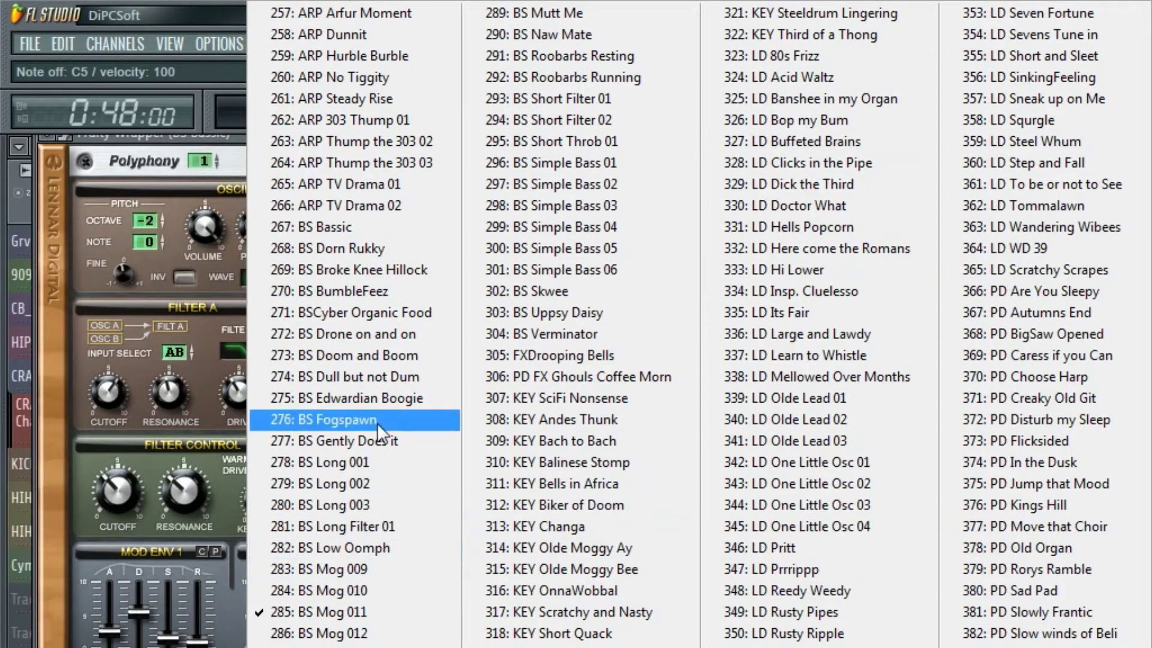
{"action": "left_click", "coordinate": [375, 222]}
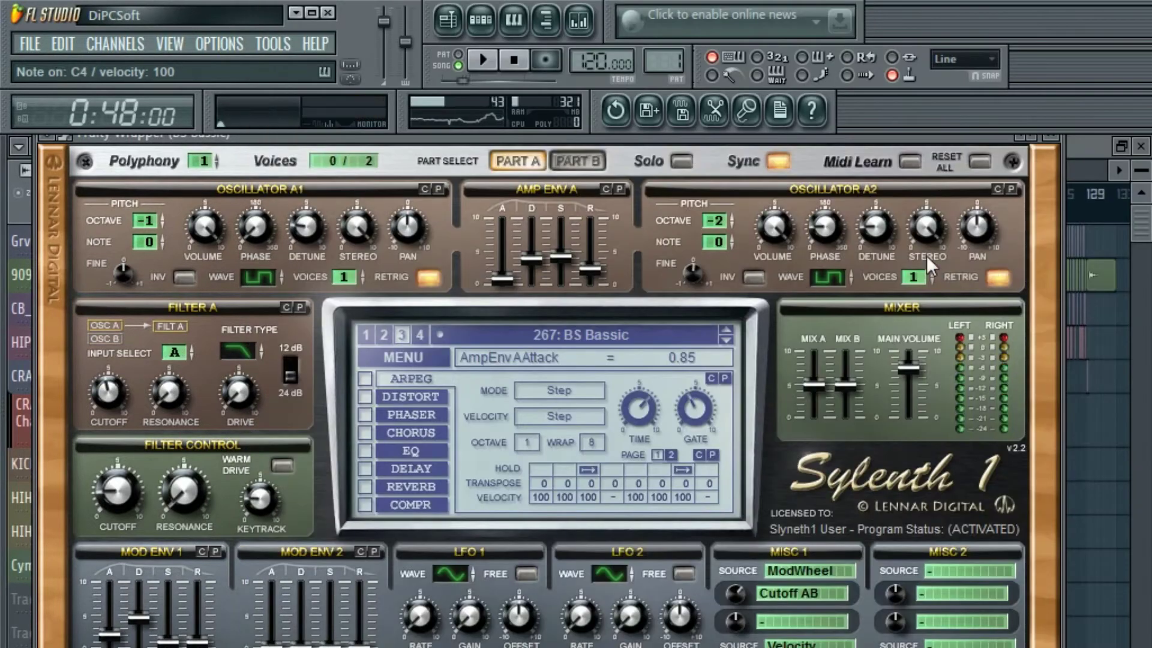
Close Sylenth1 and open the piano roll of the BS Bassic channel.
{"action": "key", "text": "Escape"}
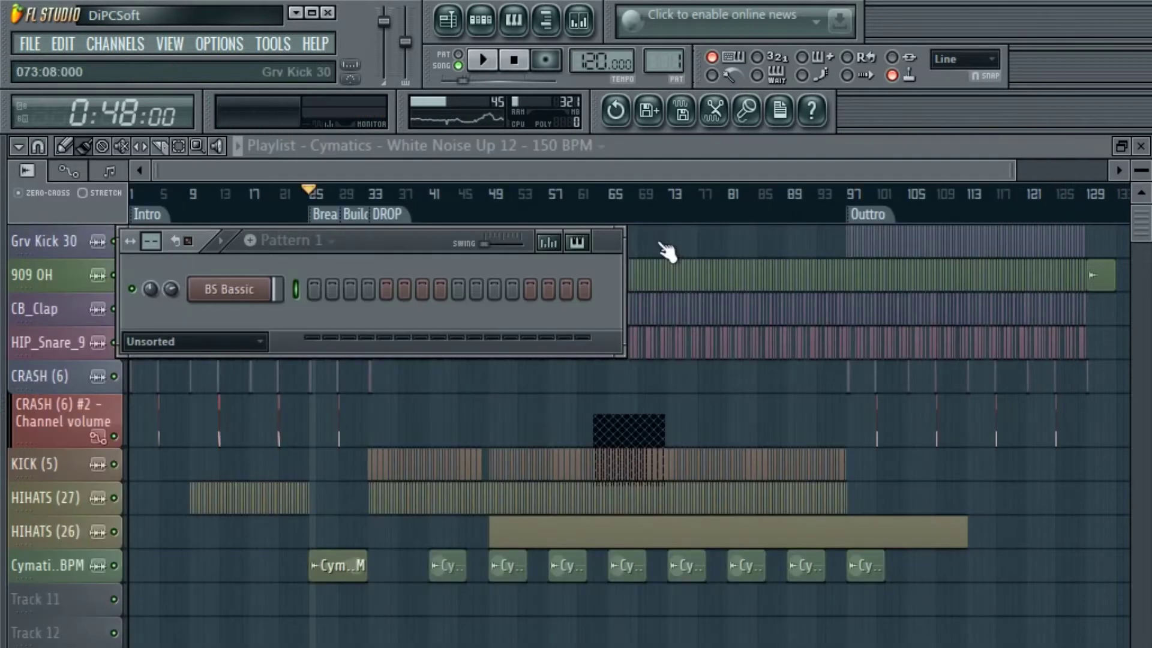
{"action": "right_click", "coordinate": [271, 283]}
{"action": "left_click", "coordinate": [312, 288]}
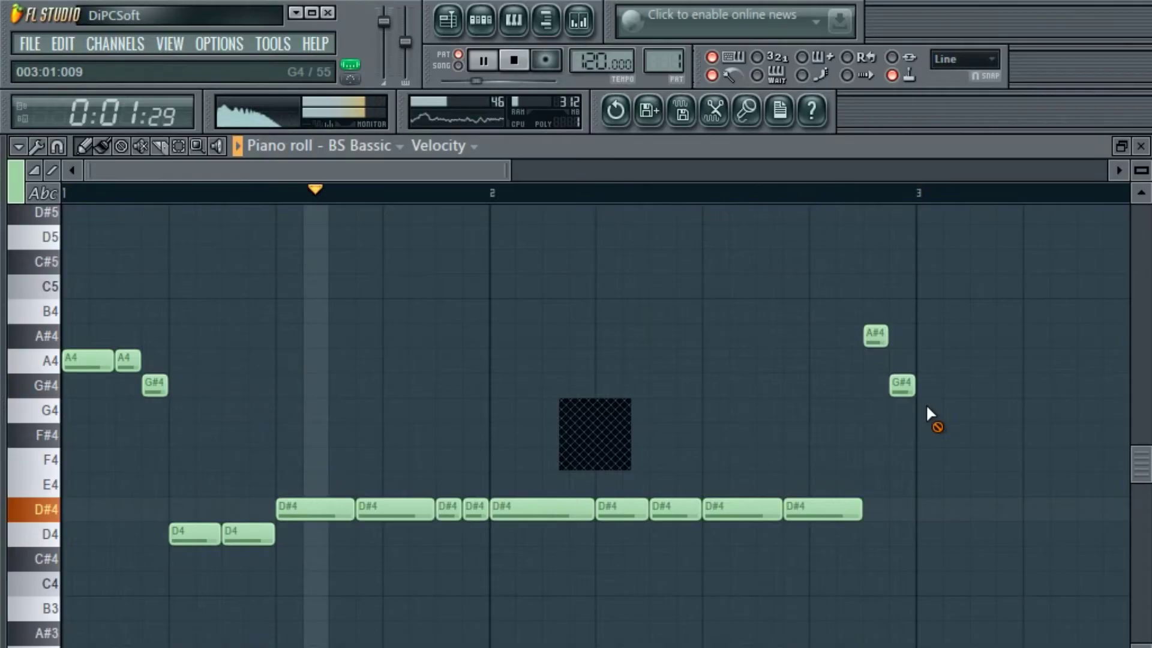
Select all notes in the BS Bassic piano roll and adjust the closing notes just before bar 3.
{"action": "key", "text": "ctrl+a"}
{"action": "scroll", "coordinate": [873, 403], "scroll_direction": "up", "scroll_amount": 5}
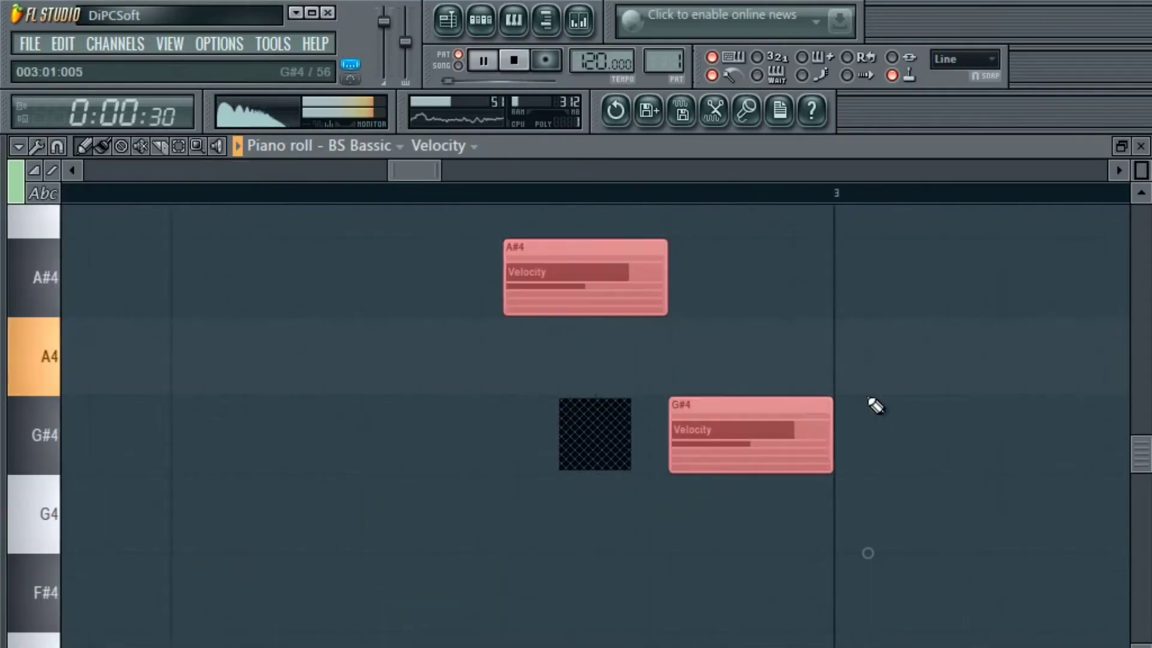
{"action": "left_click_drag", "start_coordinate": [786, 416], "coordinate": [751, 421]}
{"action": "scroll", "coordinate": [898, 443], "scroll_direction": "down", "scroll_amount": 5}
{"action": "left_click", "coordinate": [898, 443]}
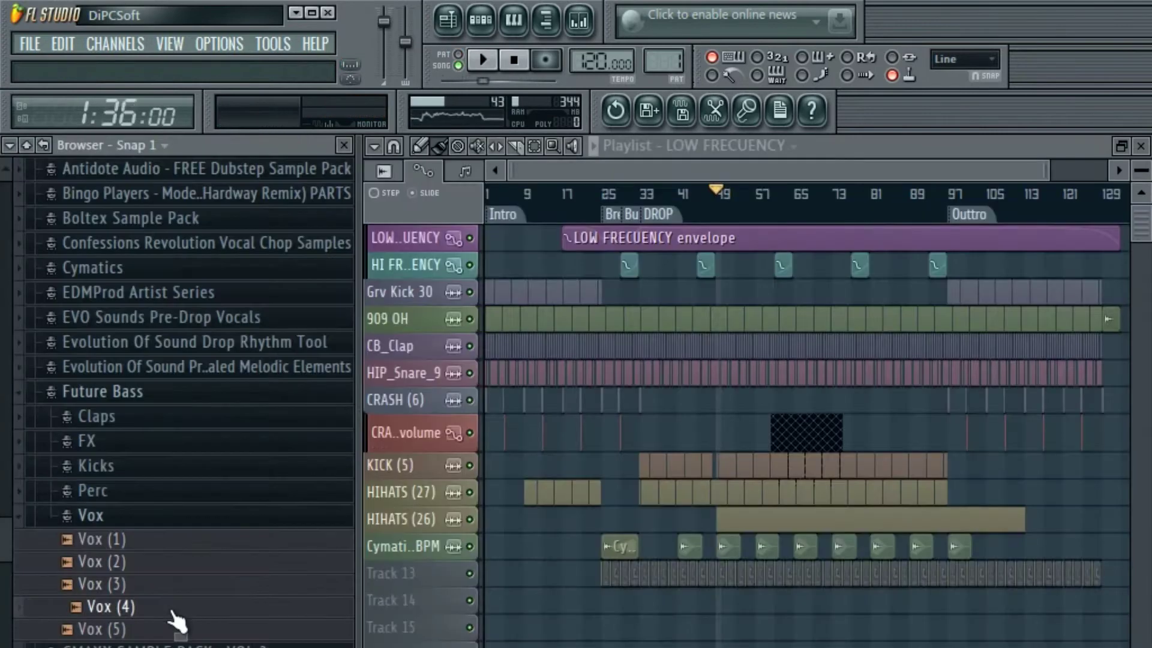
Preview the Future Bass Vox samples and bring up the BS Basic pattern's channel in the step sequencer.
{"action": "scroll", "coordinate": [162, 599], "scroll_direction": "down", "scroll_amount": 1}
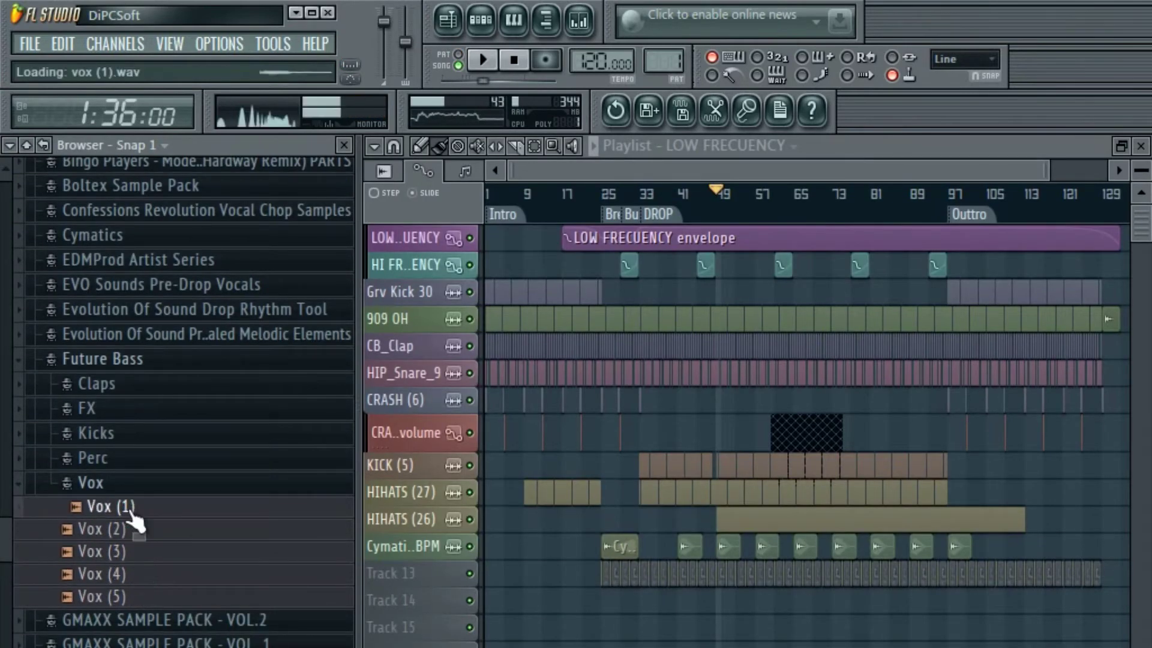
{"action": "left_click", "coordinate": [480, 20]}
{"action": "left_click", "coordinate": [645, 240]}
{"action": "left_click", "coordinate": [650, 257]}
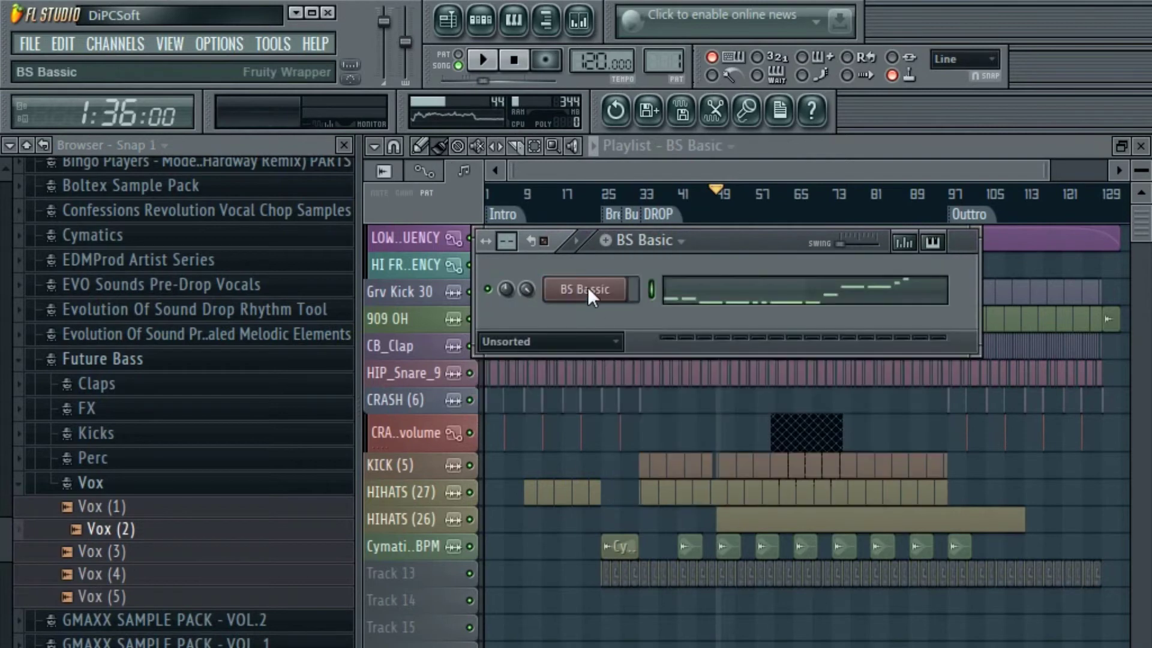
{"action": "right_click", "coordinate": [624, 288]}
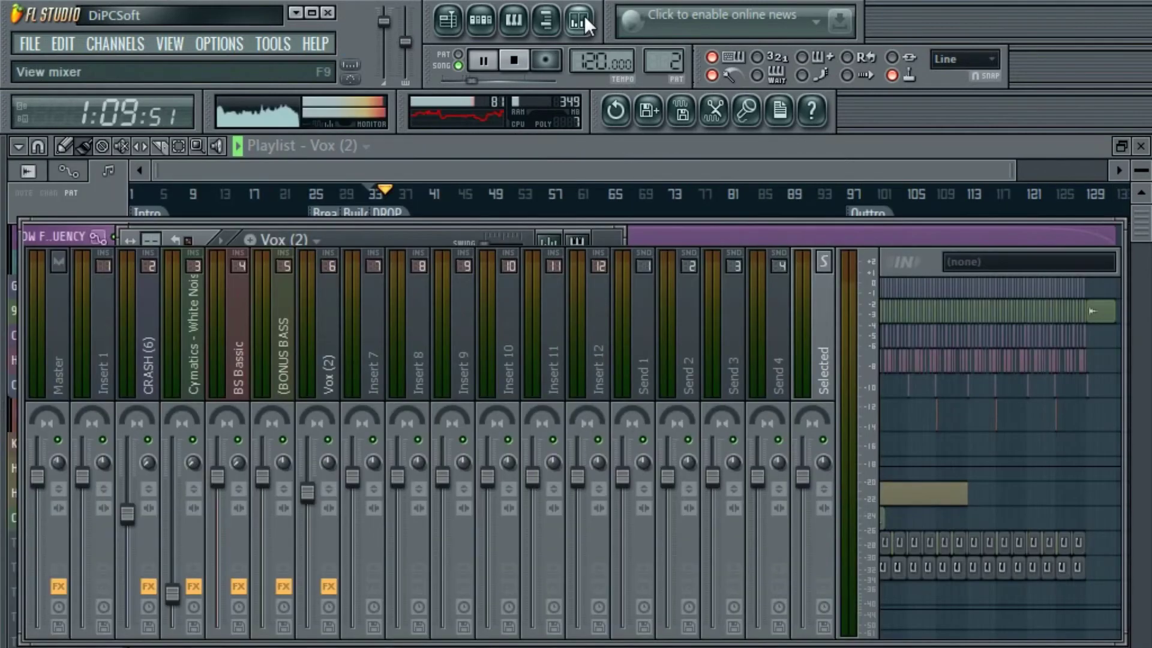
Compare the effect slots of the Master and Selected mixer tracks during playback and close the mixer.
{"action": "left_click", "coordinate": [727, 77]}
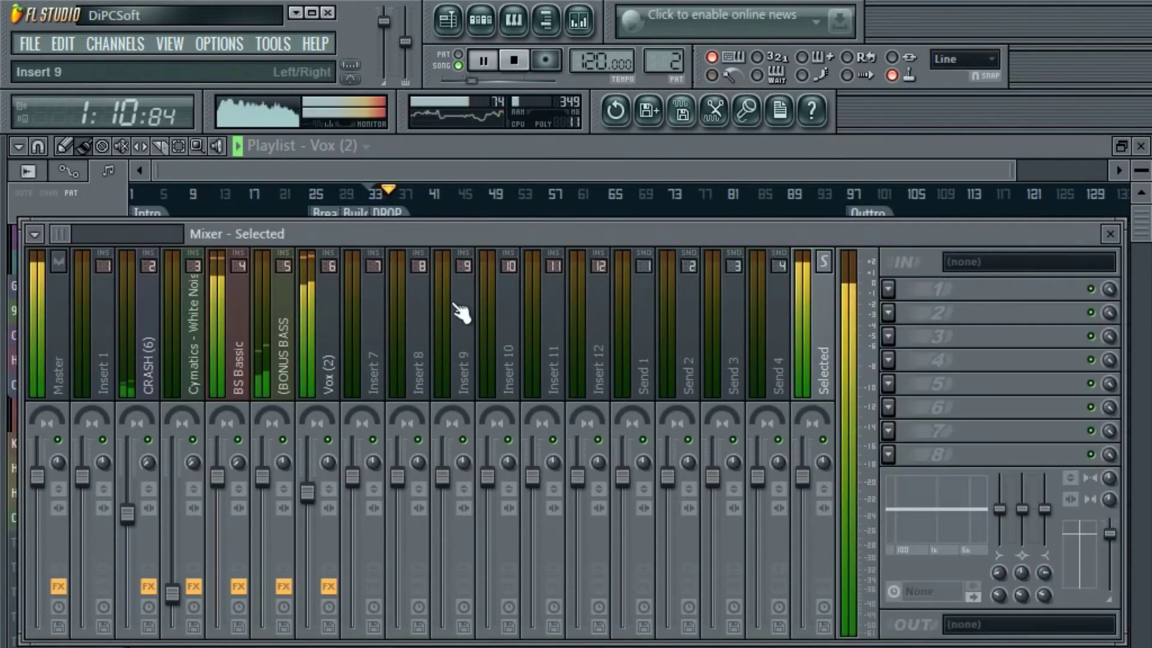
{"action": "left_click", "coordinate": [54, 339]}
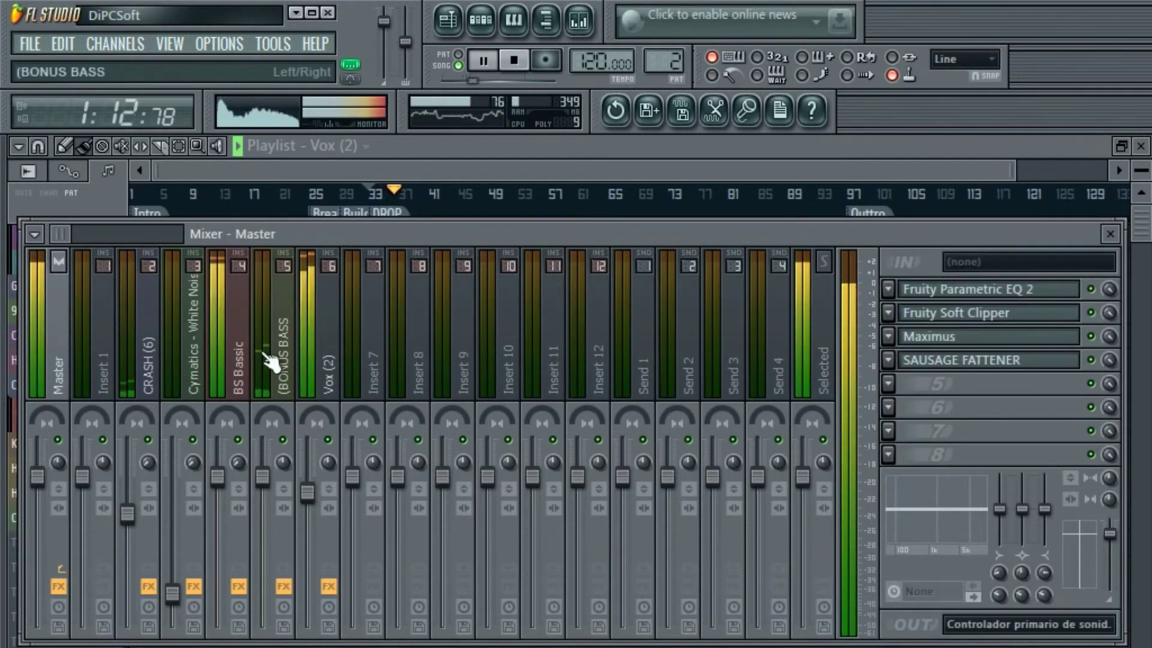
{"action": "left_click", "coordinate": [800, 339]}
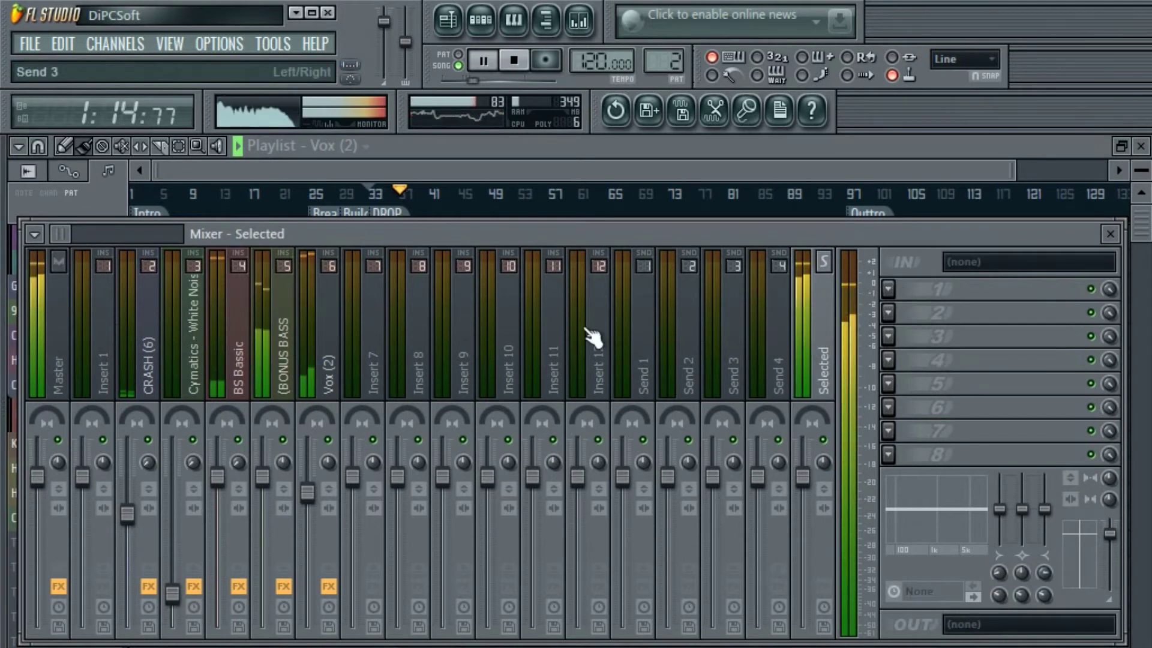
{"action": "left_click", "coordinate": [54, 339]}
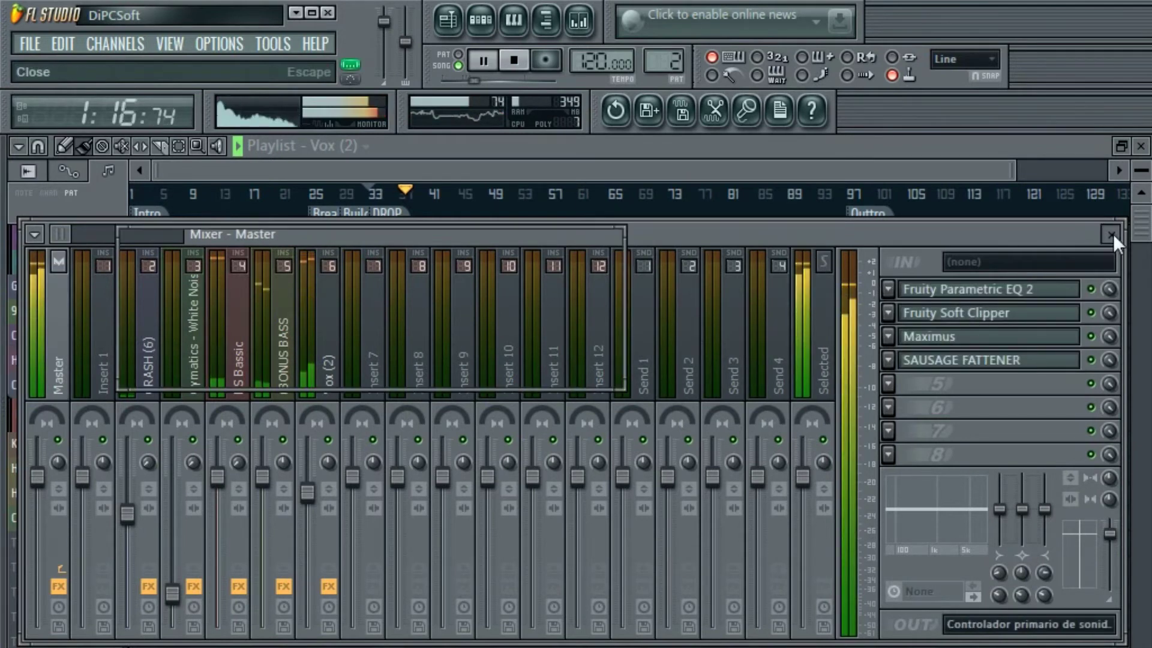
{"action": "left_click", "coordinate": [1109, 233]}
{"action": "key", "text": "F6"}
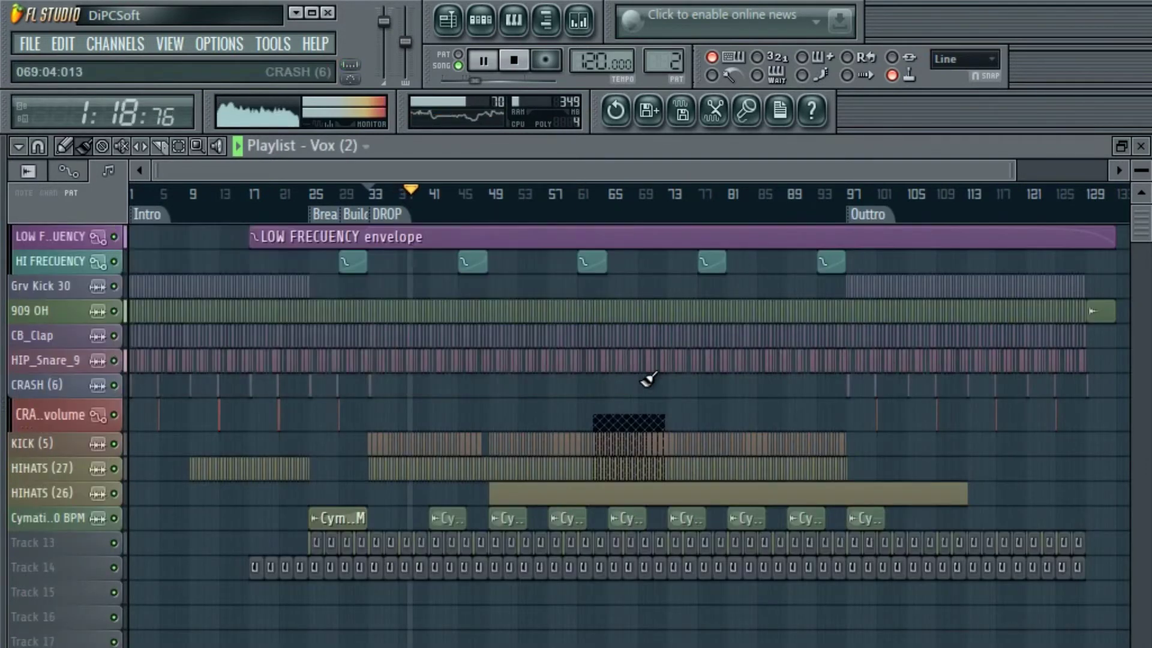
Stop playback at the DROP and dismiss the recording options.
{"action": "key", "text": "space"}
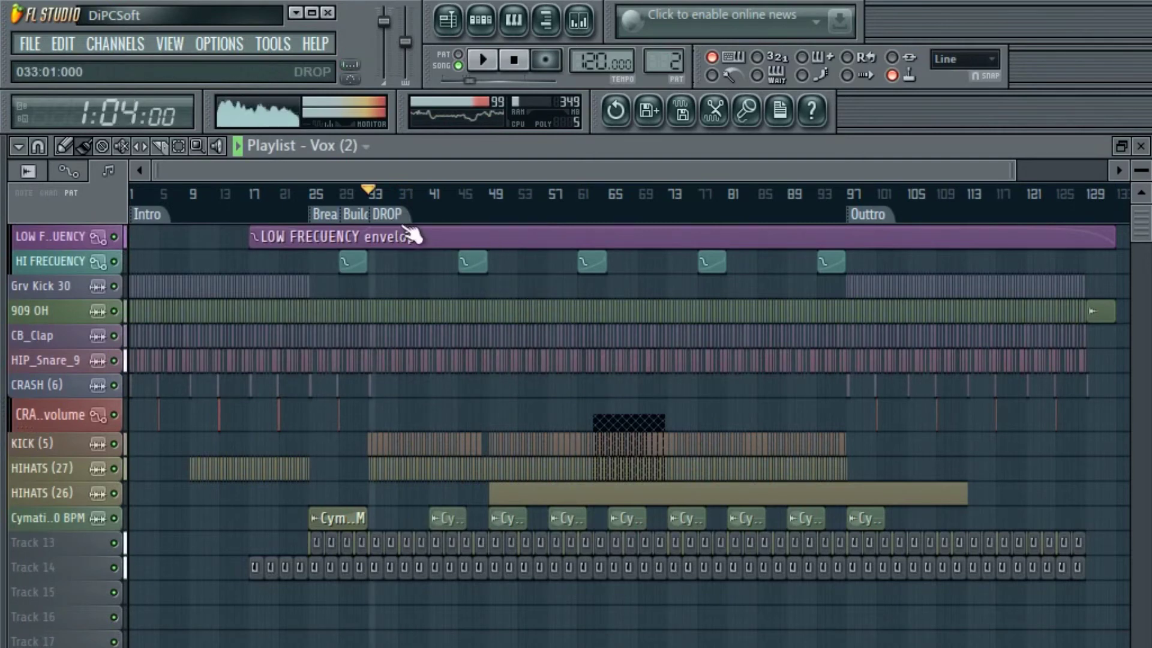
{"action": "left_click", "coordinate": [544, 60]}
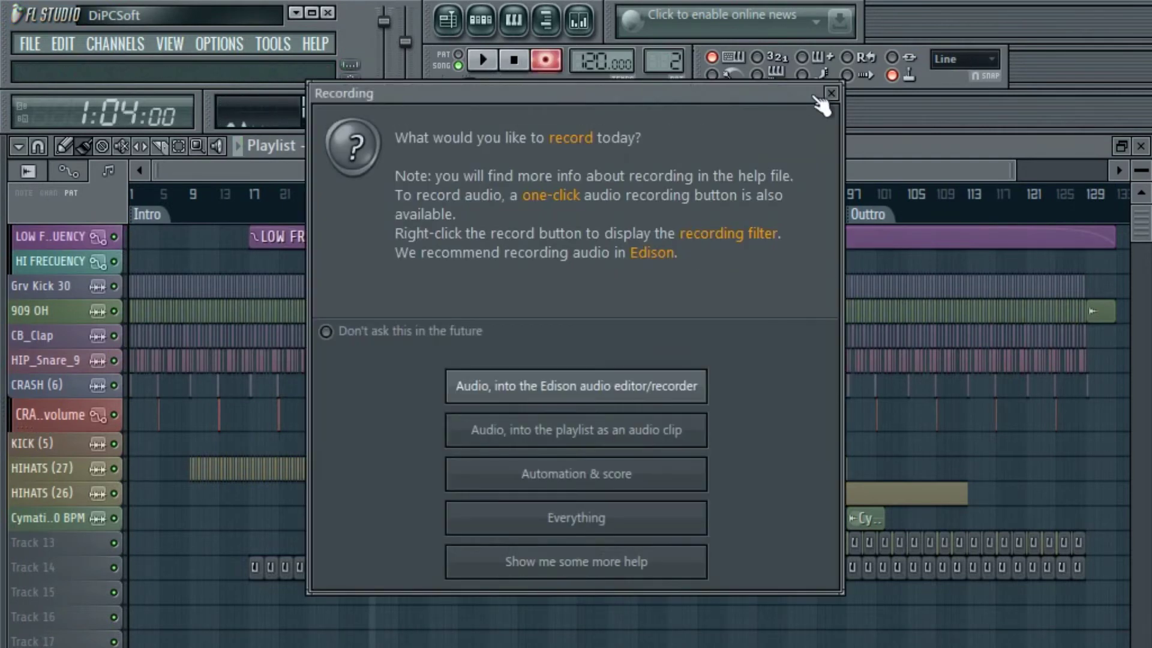
{"action": "left_click", "coordinate": [832, 94]}
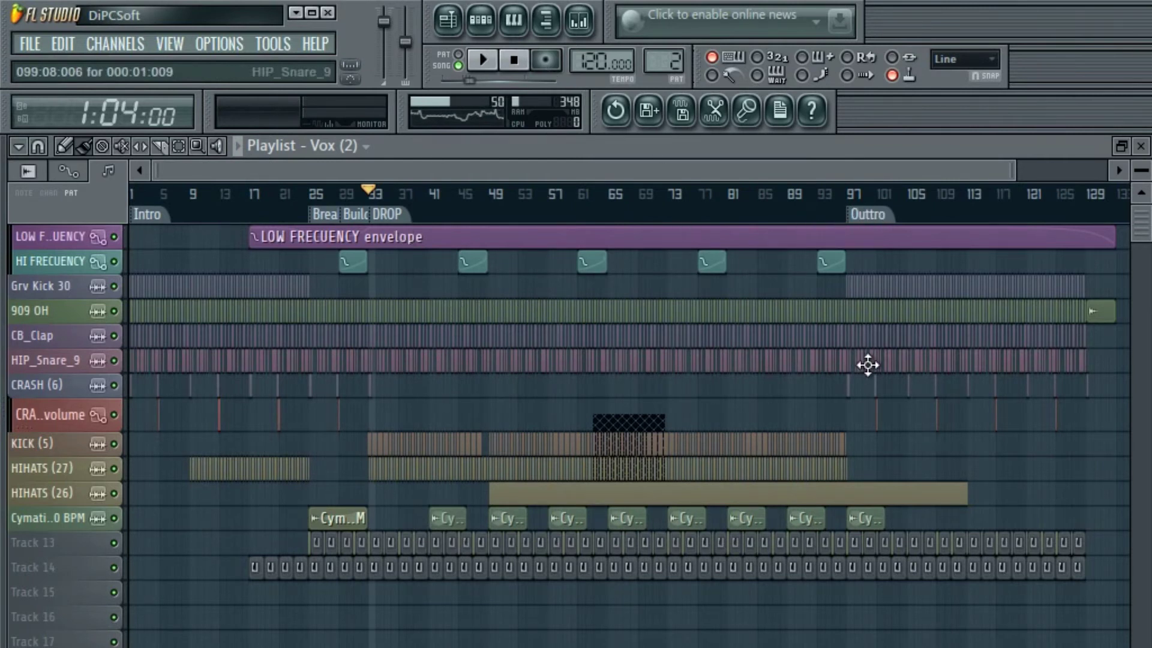
Jump to the Outtro section at bar 97 and review the effects on the BS Bassic and Master mixer tracks.
{"action": "left_click", "coordinate": [865, 217]}
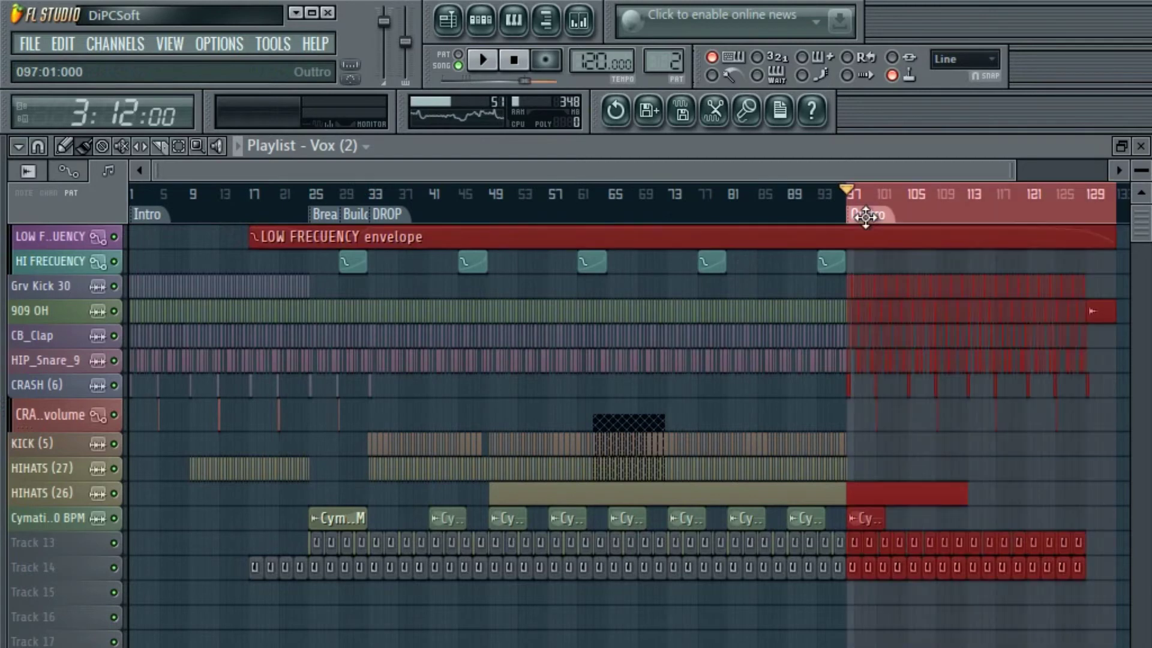
{"action": "left_click", "coordinate": [586, 24]}
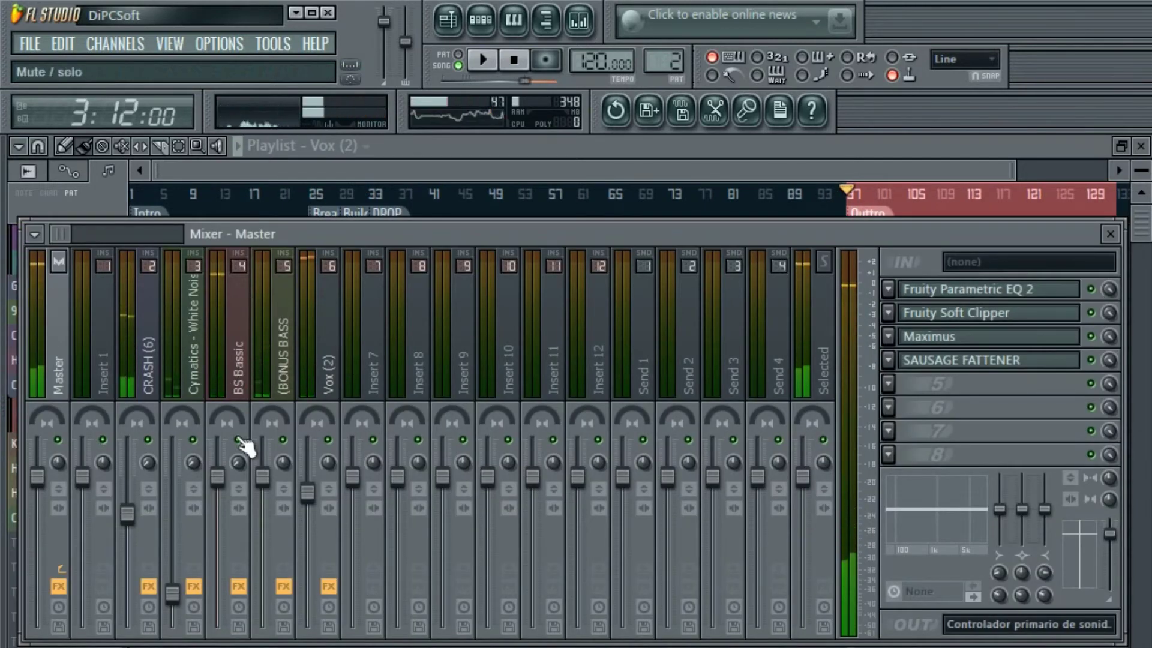
{"action": "left_click", "coordinate": [227, 362]}
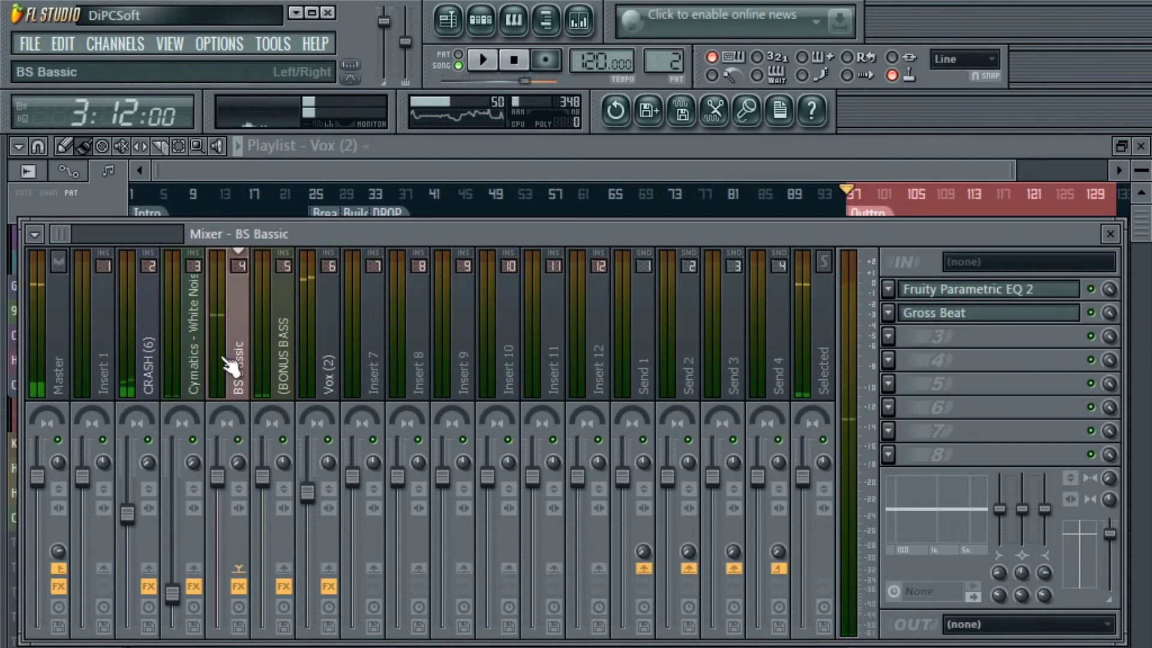
{"action": "left_click", "coordinate": [65, 357]}
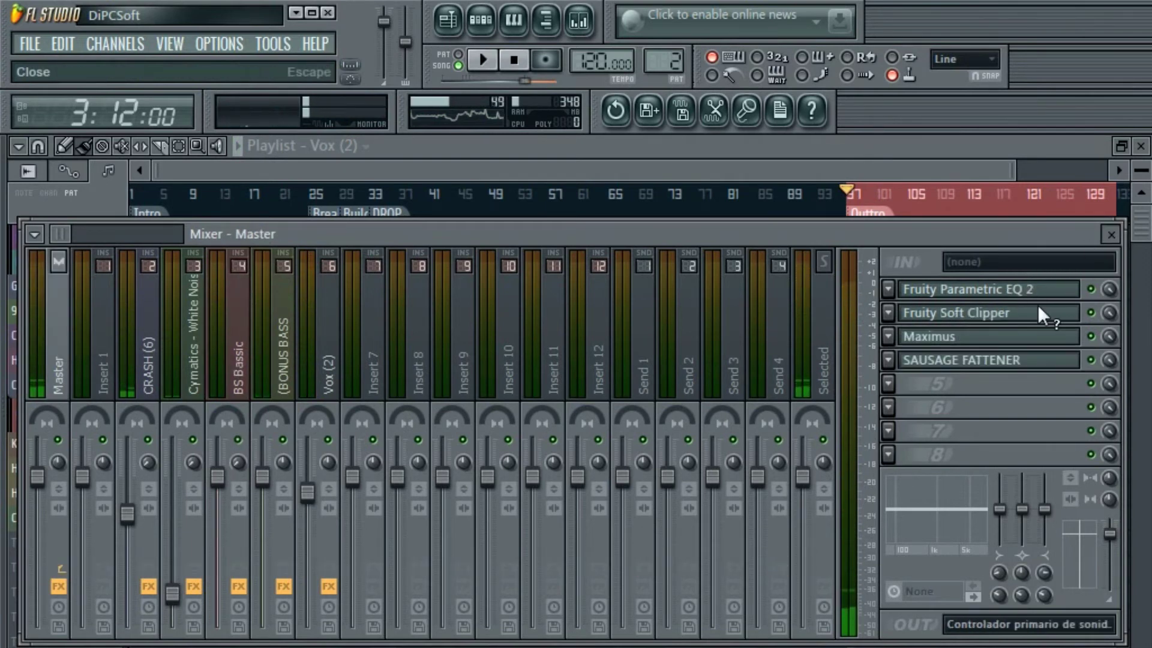
{"action": "key", "text": "Escape"}
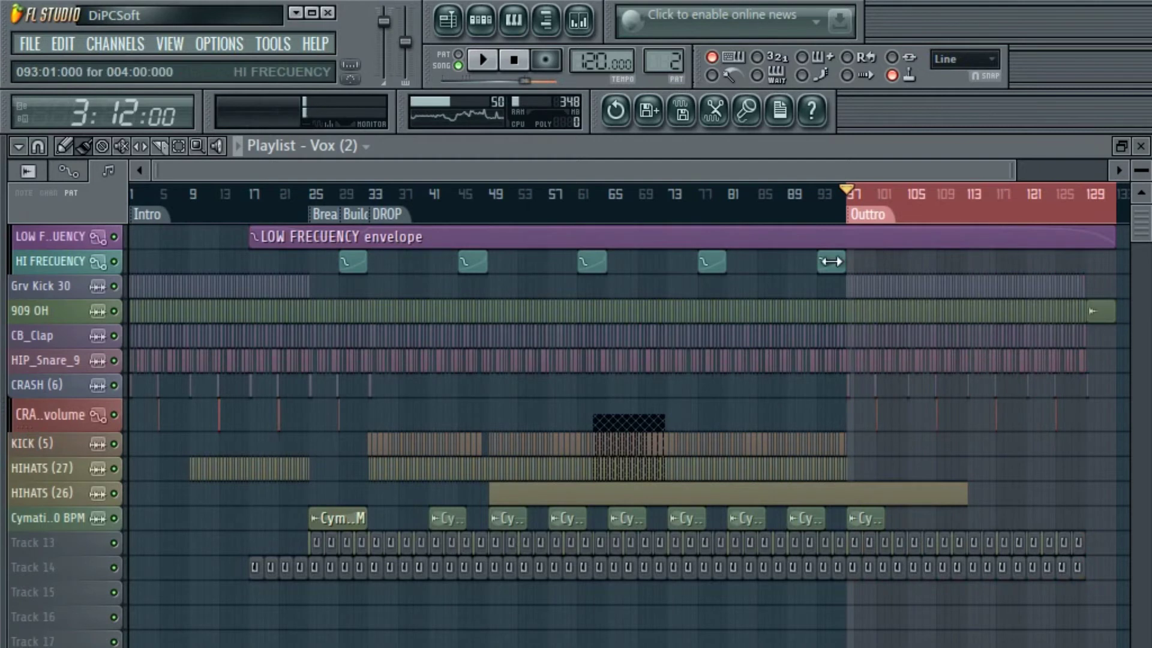
Place a copy of the HI FRECUENCY automation clip at bar 97 and make it unique.
{"action": "left_click", "coordinate": [836, 265]}
{"action": "left_click", "coordinate": [863, 261]}
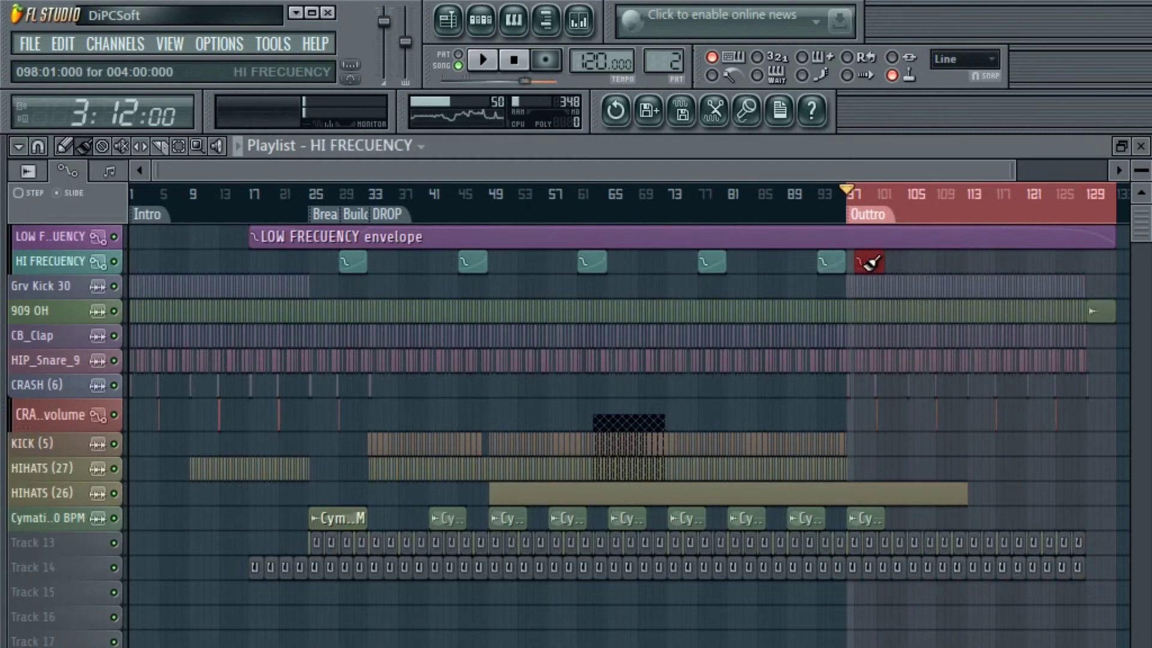
{"action": "left_click", "coordinate": [853, 261]}
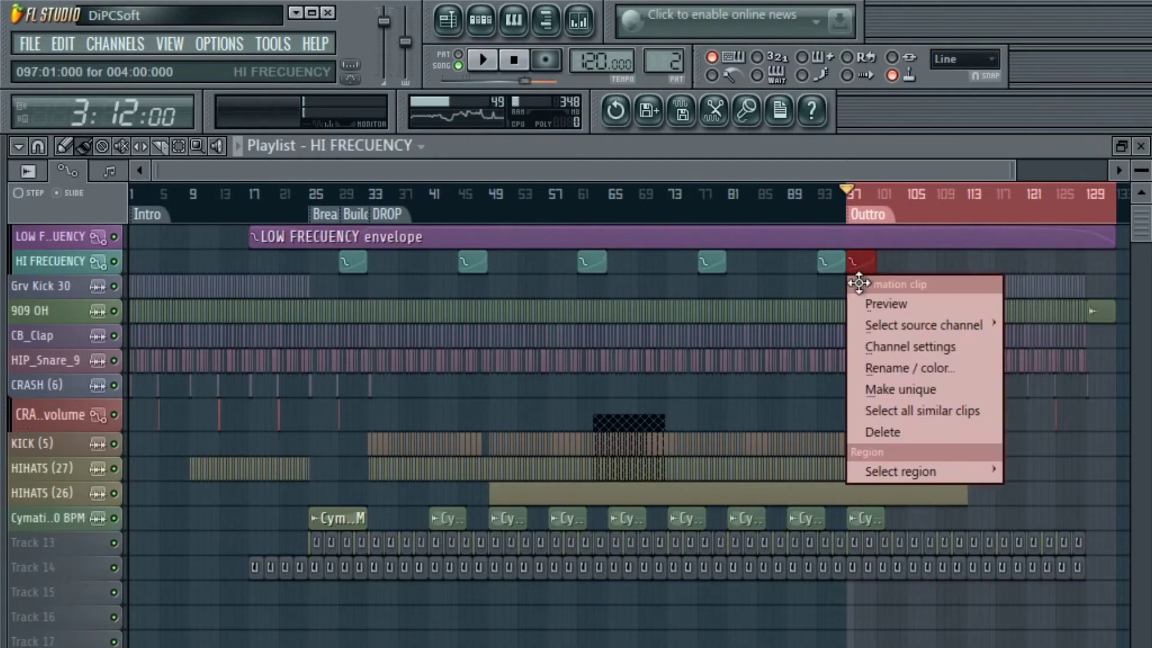
{"action": "left_click", "coordinate": [902, 390]}
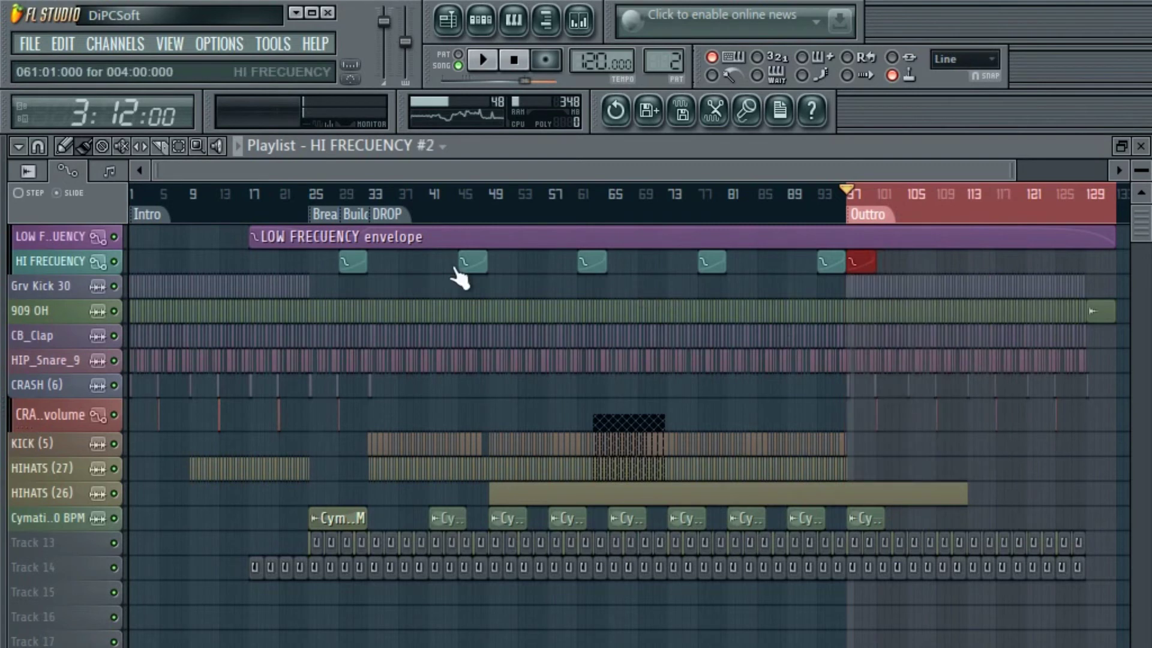
Extend the HI FRECUENCY #2 envelope to about bar 129, bend its long rise into an upward-bulging curve, and play it back.
{"action": "scroll", "coordinate": [70, 257], "scroll_direction": "up", "scroll_amount": 3}
{"action": "scroll", "coordinate": [994, 402], "scroll_direction": "up", "scroll_amount": 4}
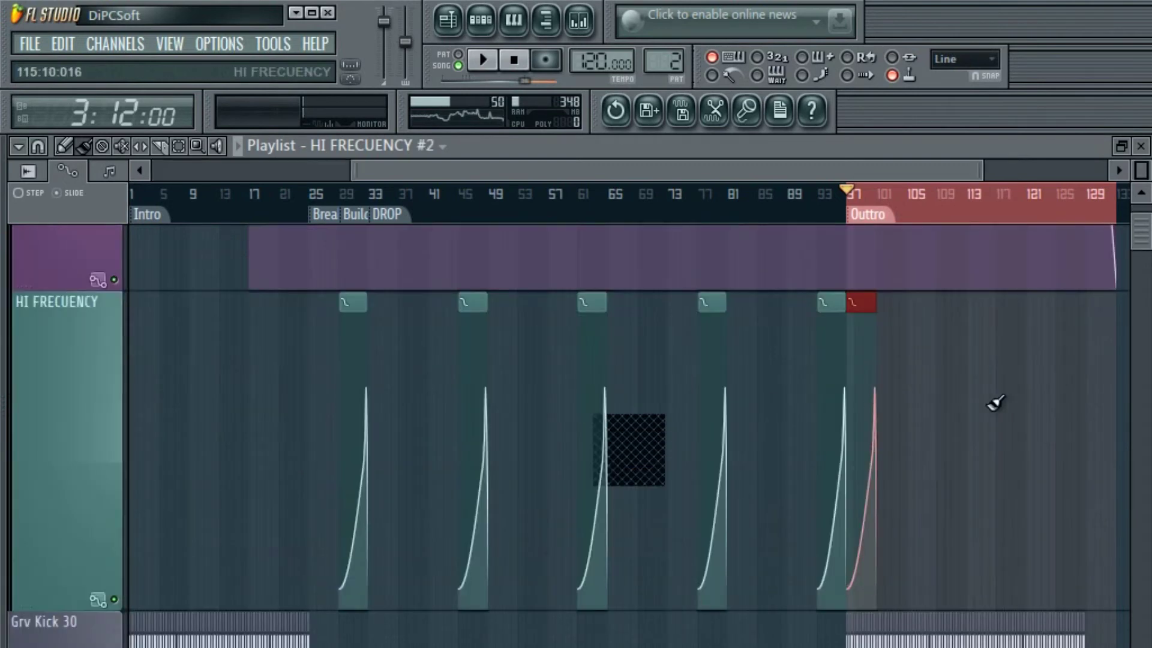
{"action": "left_click_drag", "start_coordinate": [699, 464], "coordinate": [892, 458]}
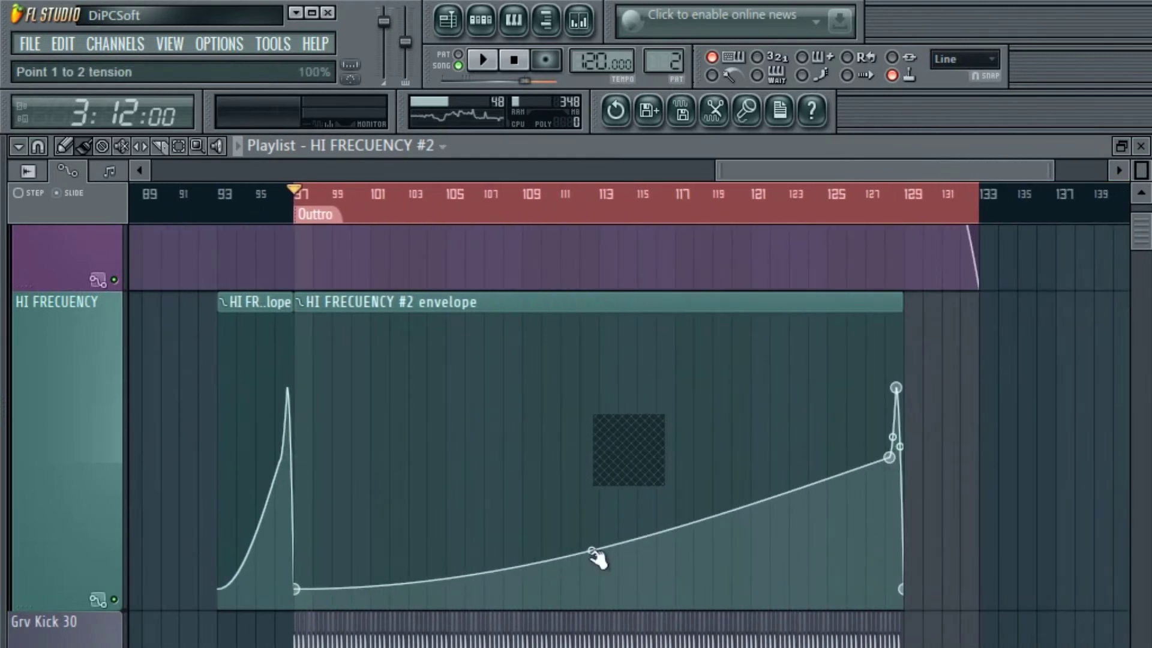
{"action": "left_click_drag", "start_coordinate": [594, 553], "coordinate": [586, 496]}
{"action": "key", "text": "space"}
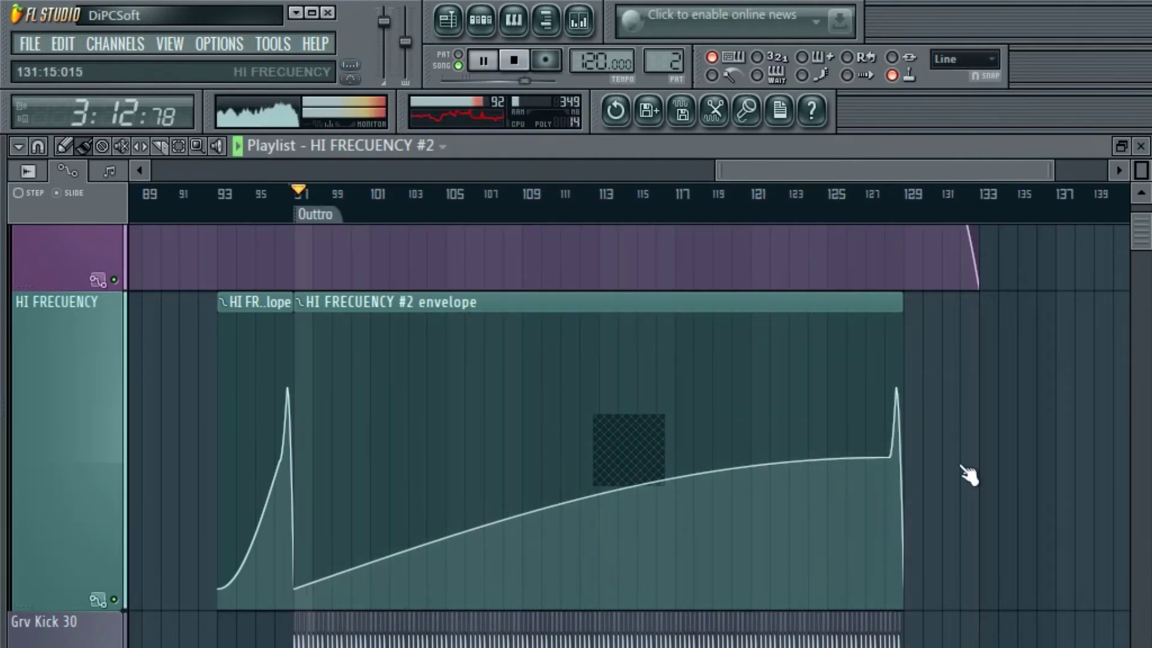
{"action": "right_click", "coordinate": [997, 521], "text": "ctrl"}
{"action": "key", "text": "space"}
Delete the BS Basic pattern clips on Track 13 in the Outtro from bar 97 through bar 105.
{"action": "scroll", "coordinate": [906, 566], "scroll_direction": "up", "scroll_amount": 8}
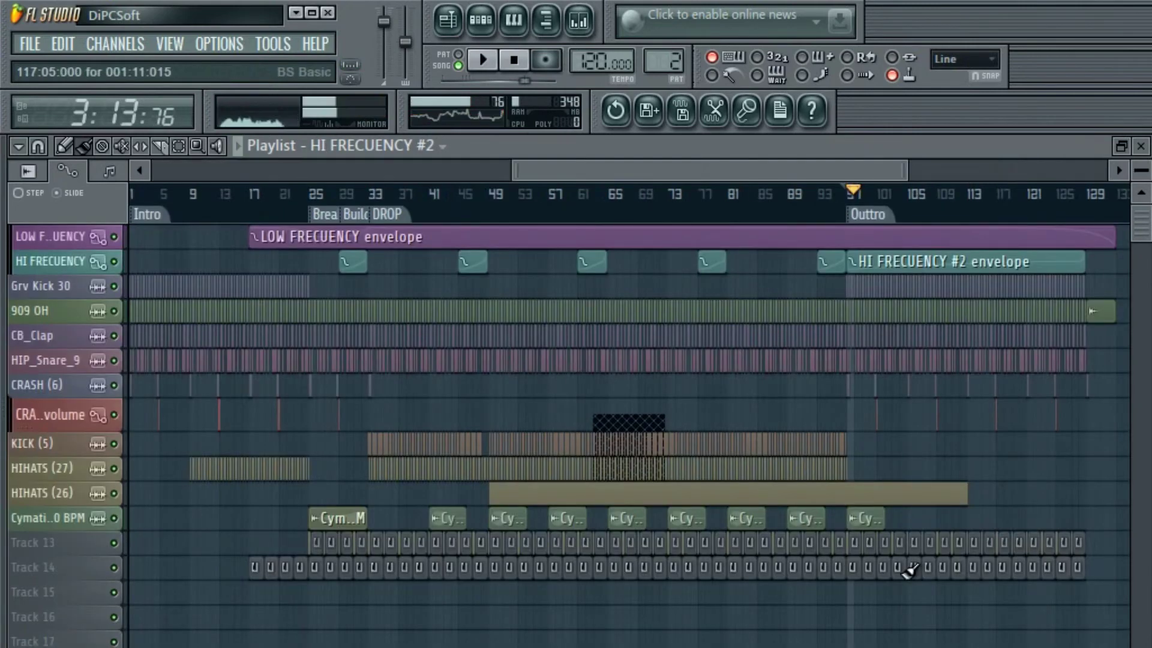
{"action": "scroll", "coordinate": [741, 556], "scroll_direction": "up", "scroll_amount": 1}
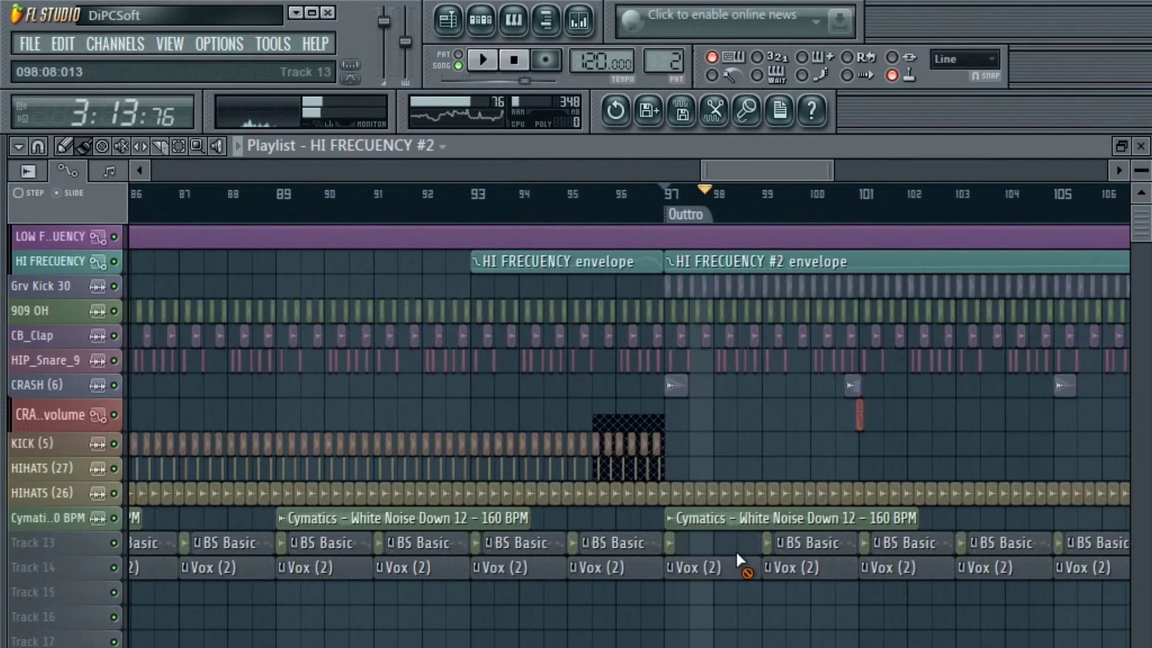
{"action": "right_click", "coordinate": [746, 562]}
{"action": "key", "text": "space"}
{"action": "right_click", "coordinate": [784, 560]}
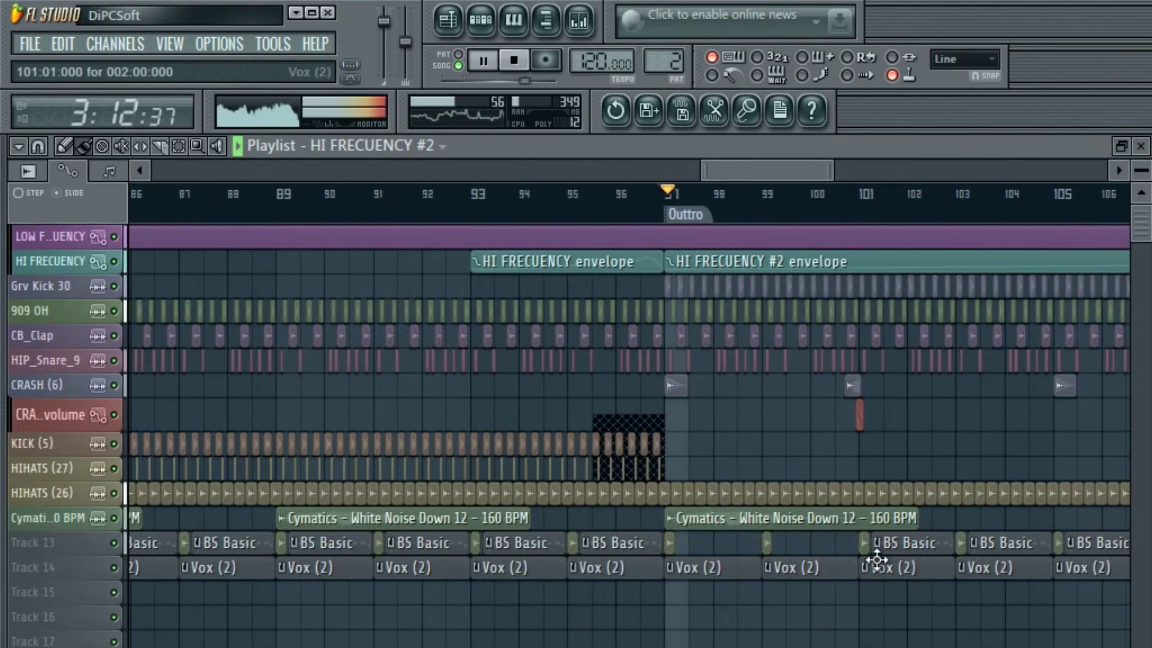
{"action": "right_click", "coordinate": [909, 544]}
{"action": "right_click", "coordinate": [1002, 543]}
{"action": "right_click", "coordinate": [1099, 545]}
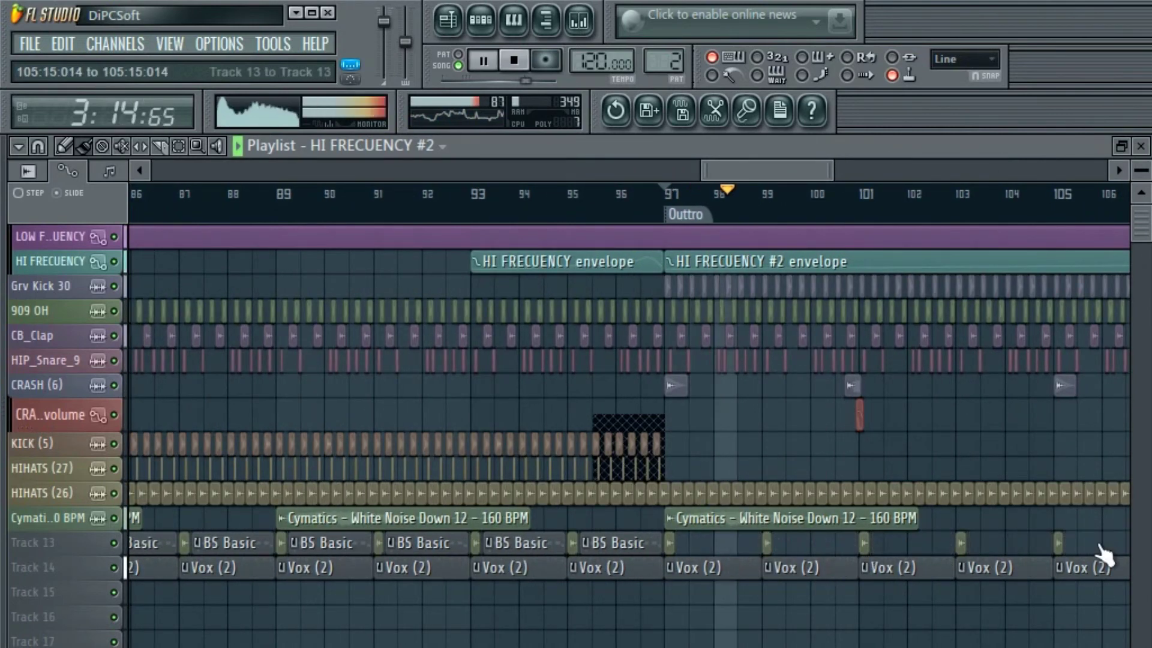